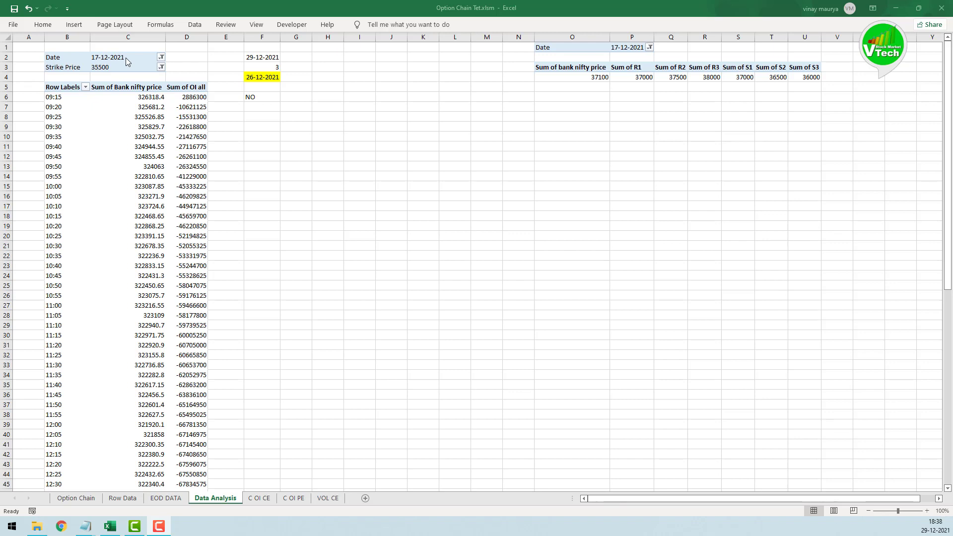
- In H2 of the Data Analysis sheet, round the Bank Nifty price to the nearest hundred with =IFERROR(ROUND('Option Chain'!M5/100,0)*100,"")
click(267, 127)
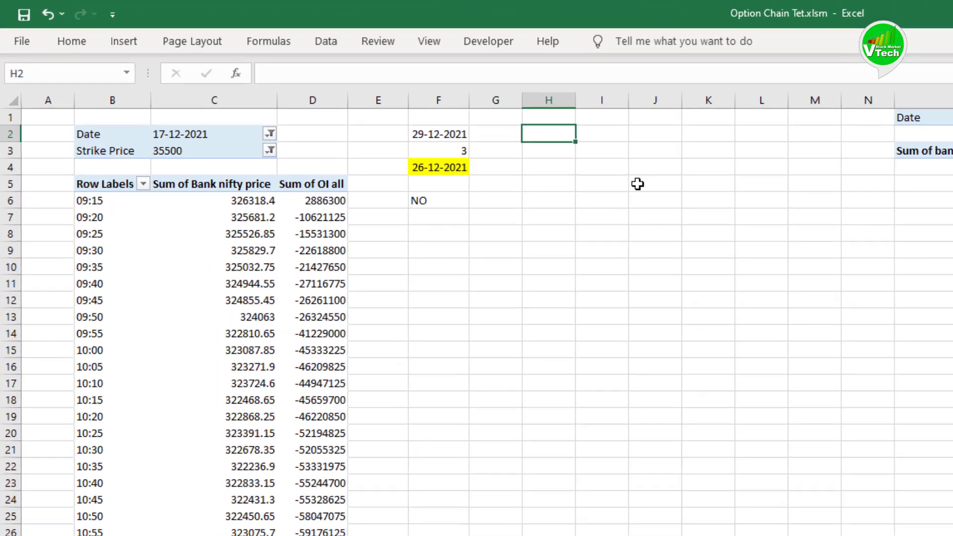
text(=IFER)
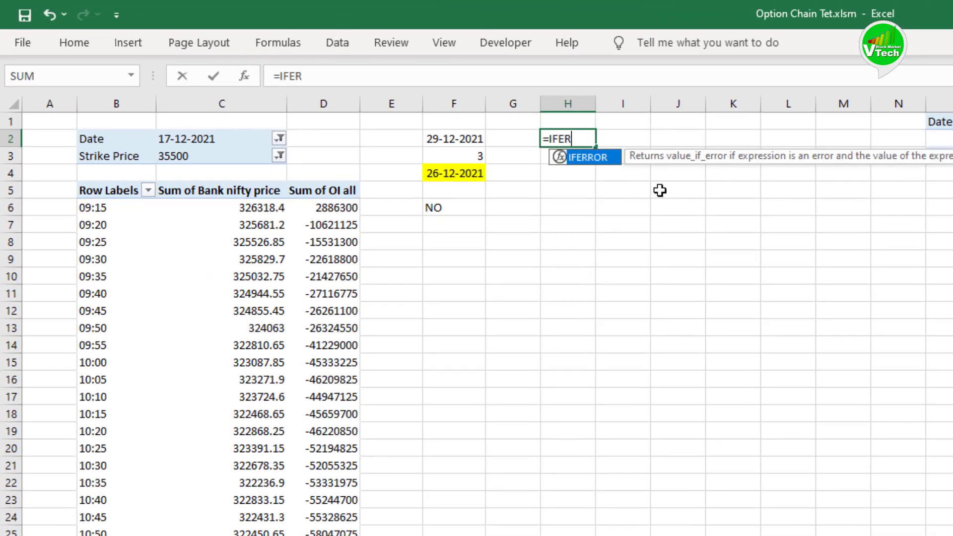
text(ROR()
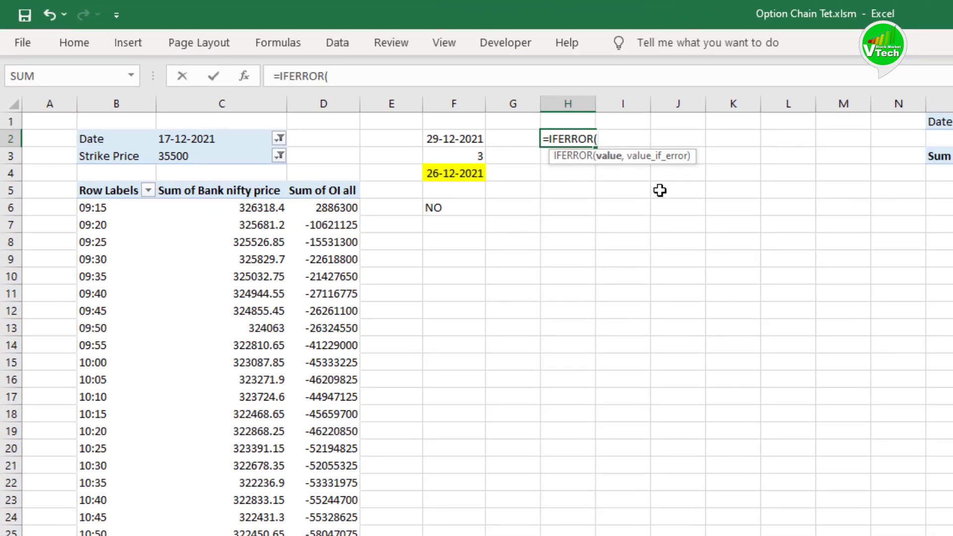
text(R)
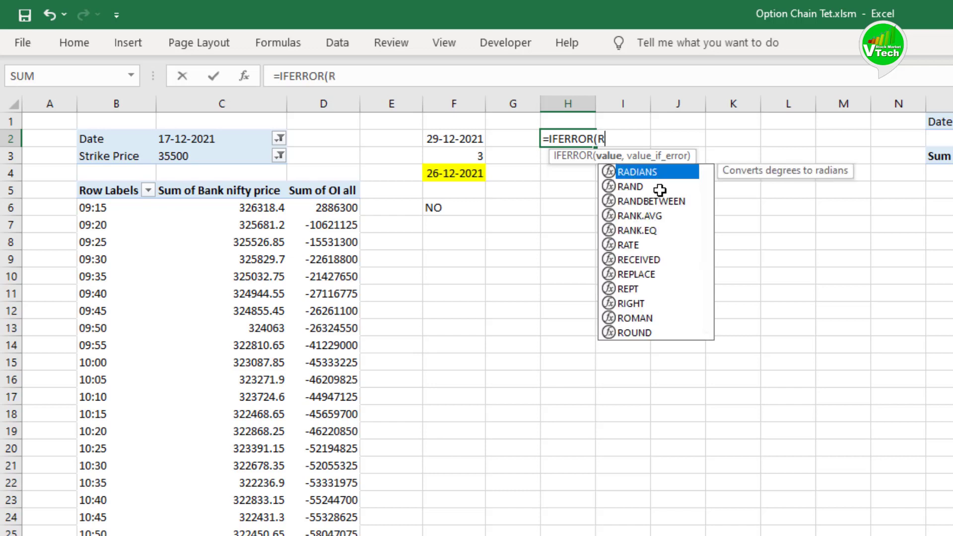
text(OUND)
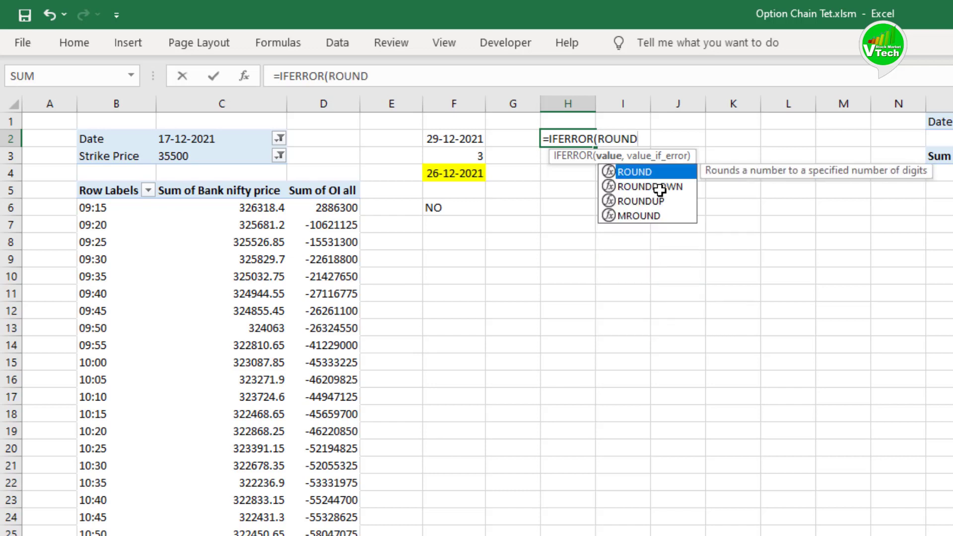
text(()
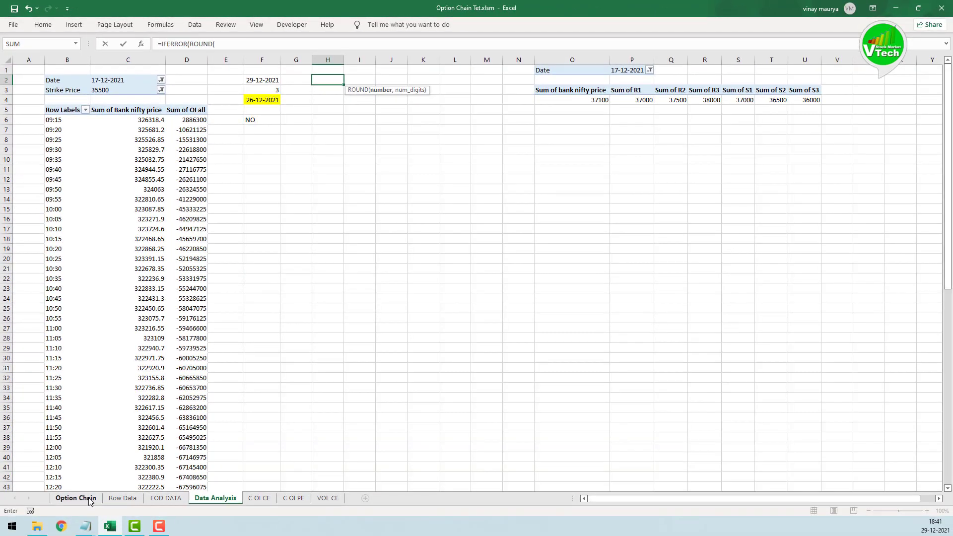
click(76, 498)
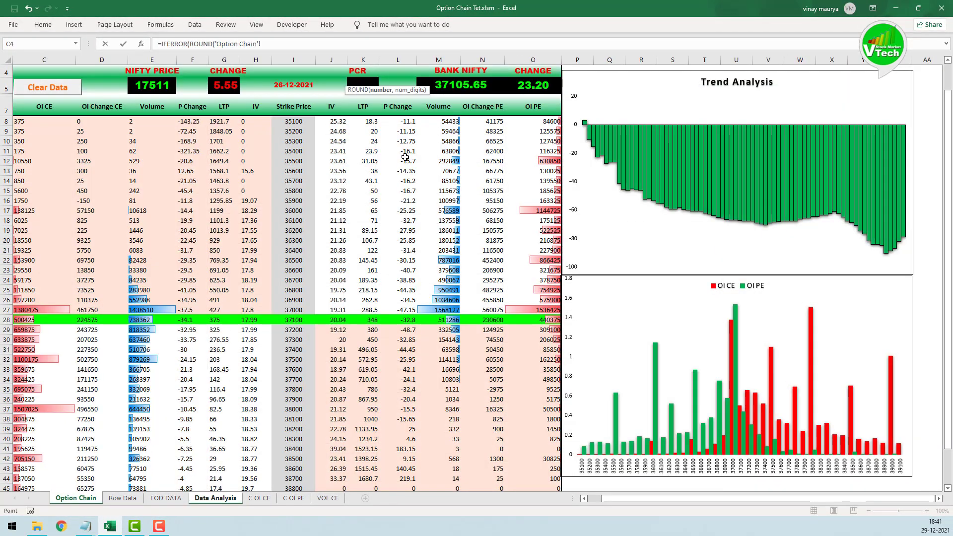
click(447, 88)
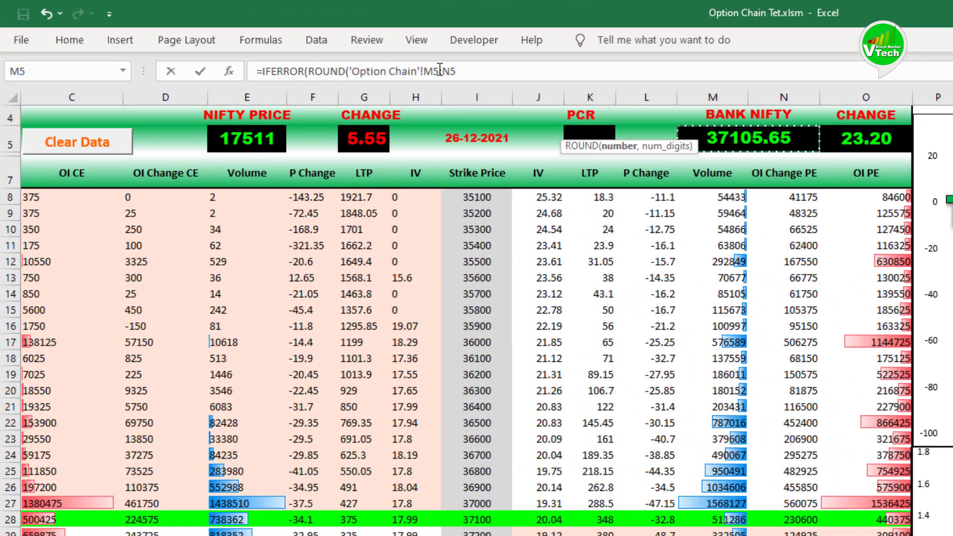
click(439, 69)
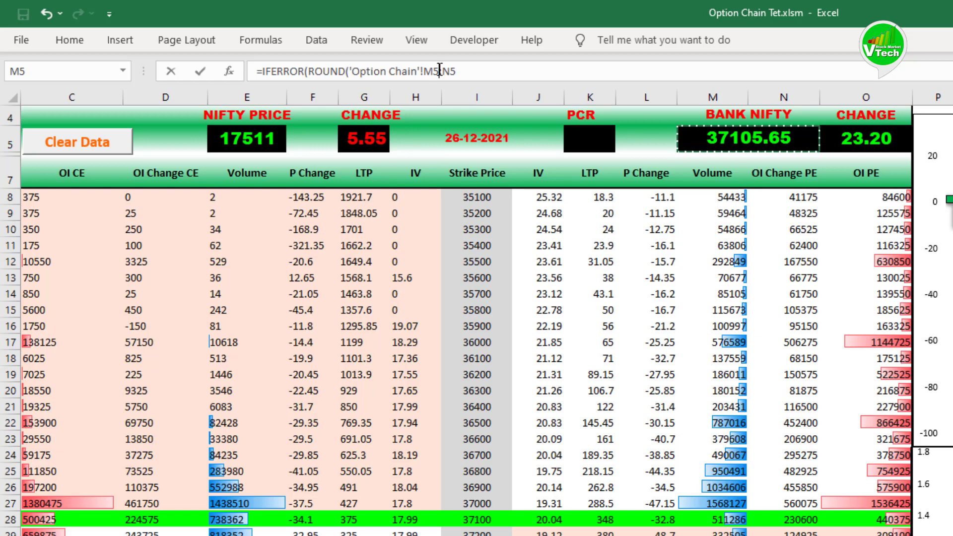
drag(440, 70, 466, 74)
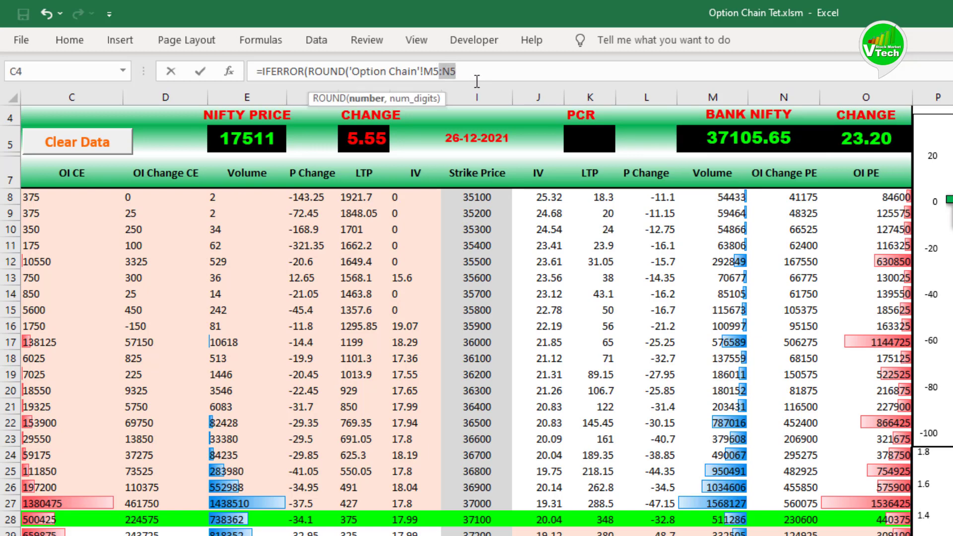
key(BackSpace)
text(/100,)
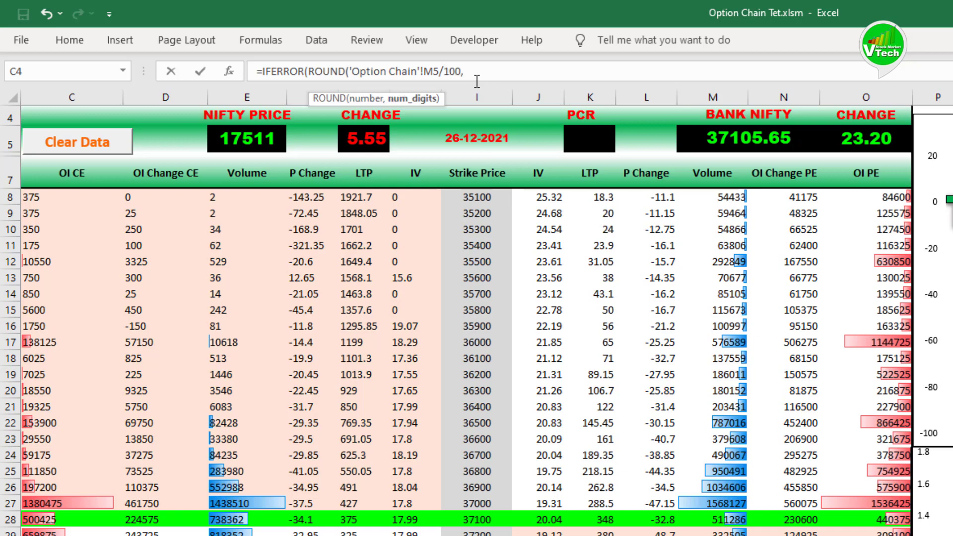
text(0)*100)
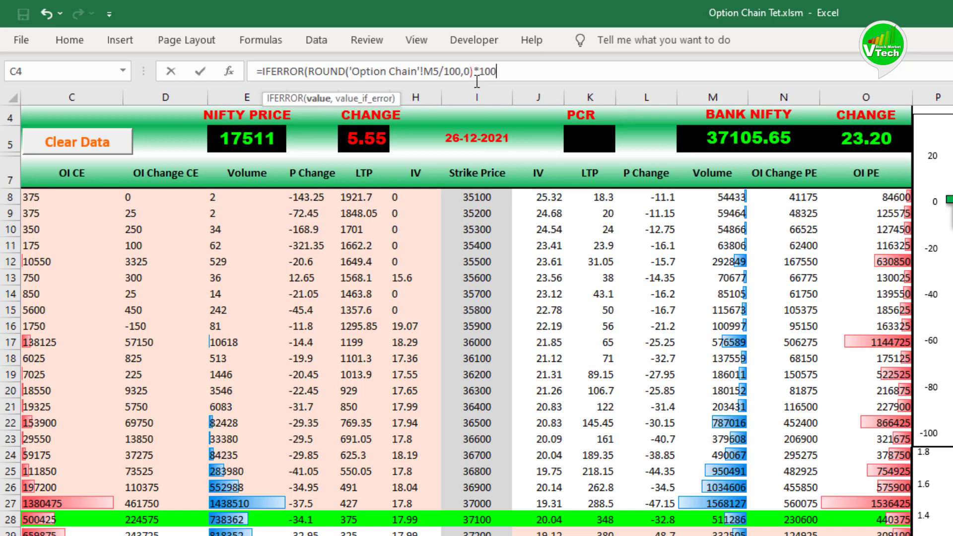
text(,)
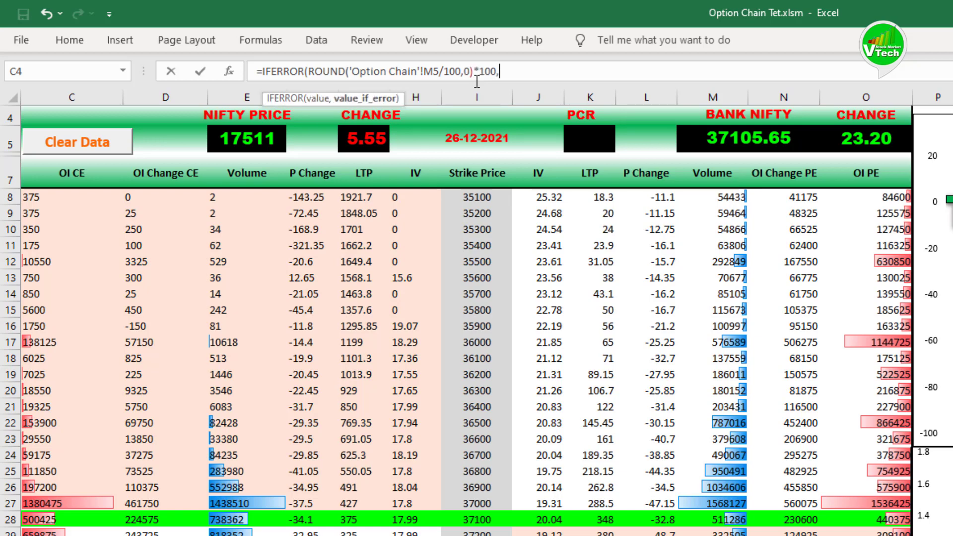
text("")
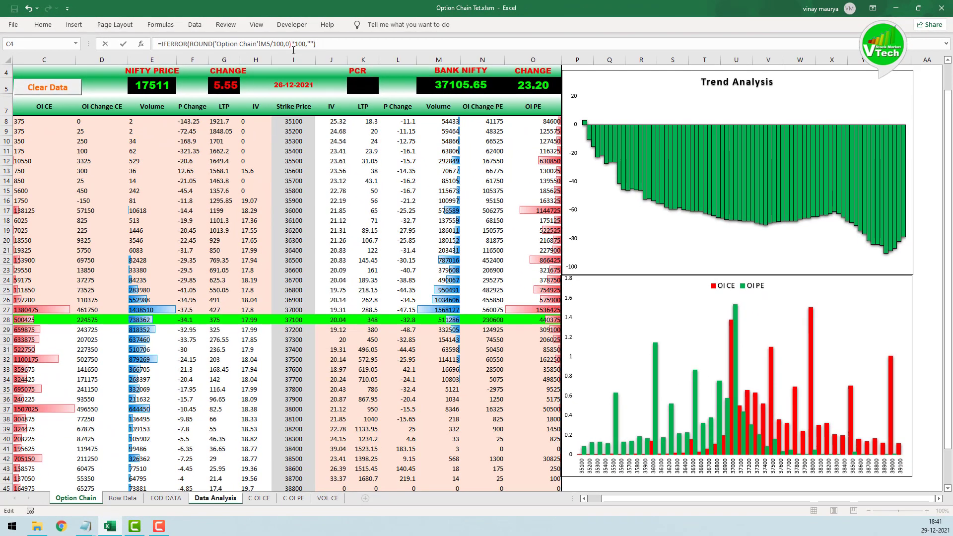
key(Return)
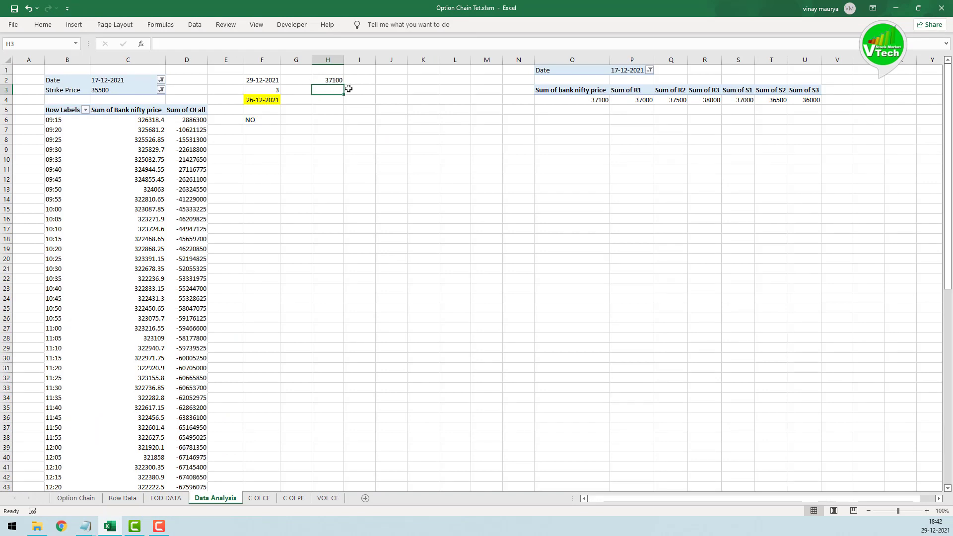
- In cell G6, enter =IF(C2=F2,"YES","NO") to compare the pivot filter date with the date in F2
click(304, 126)
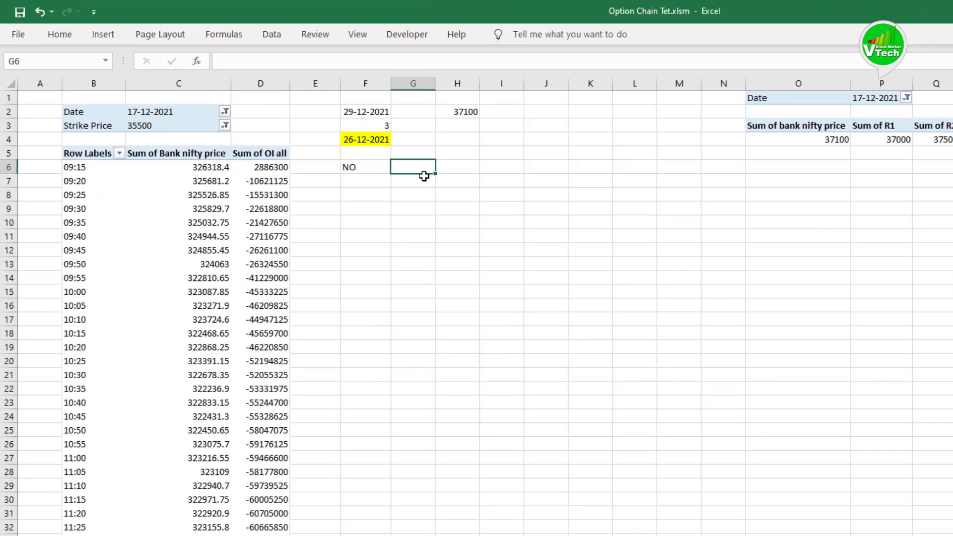
text(=IF()
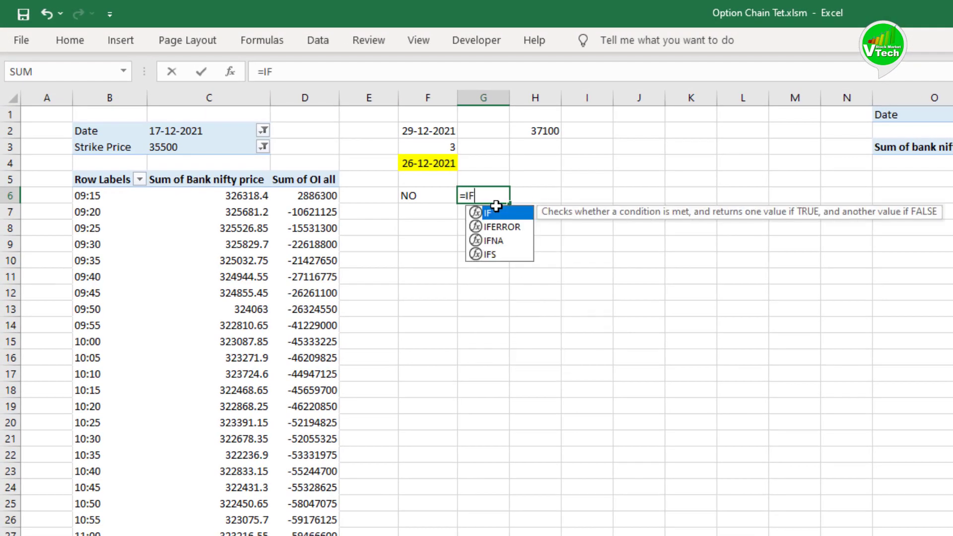
click(176, 132)
text(=)
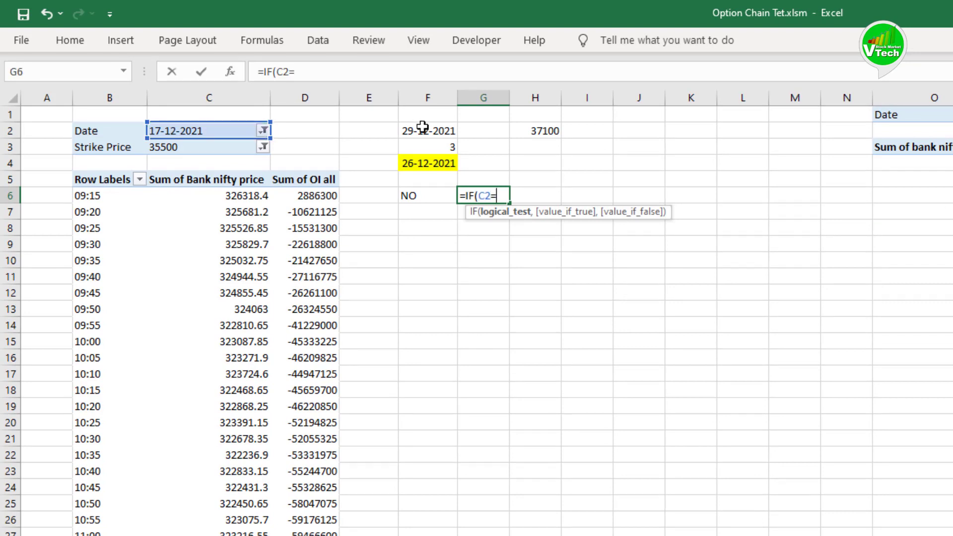
click(423, 127)
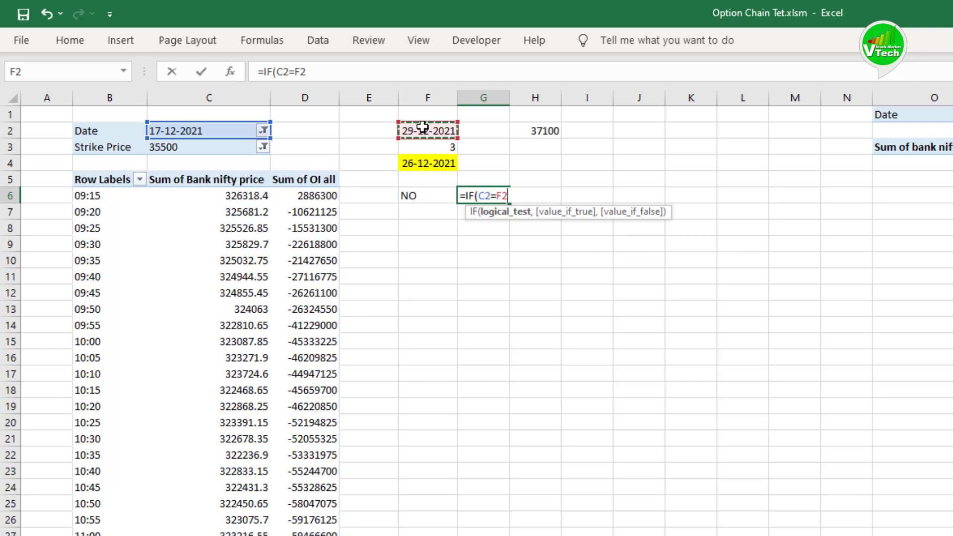
text(,)
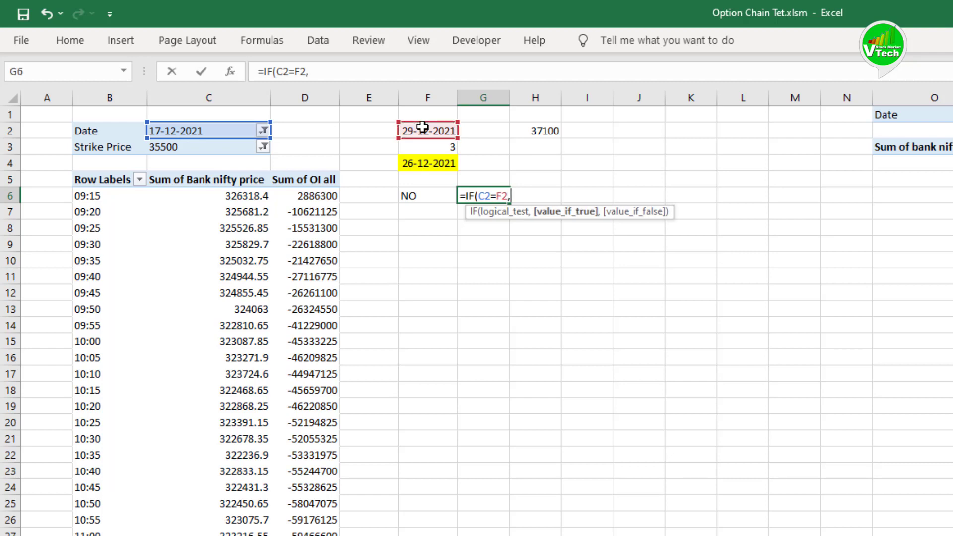
text("YES")
text(,")
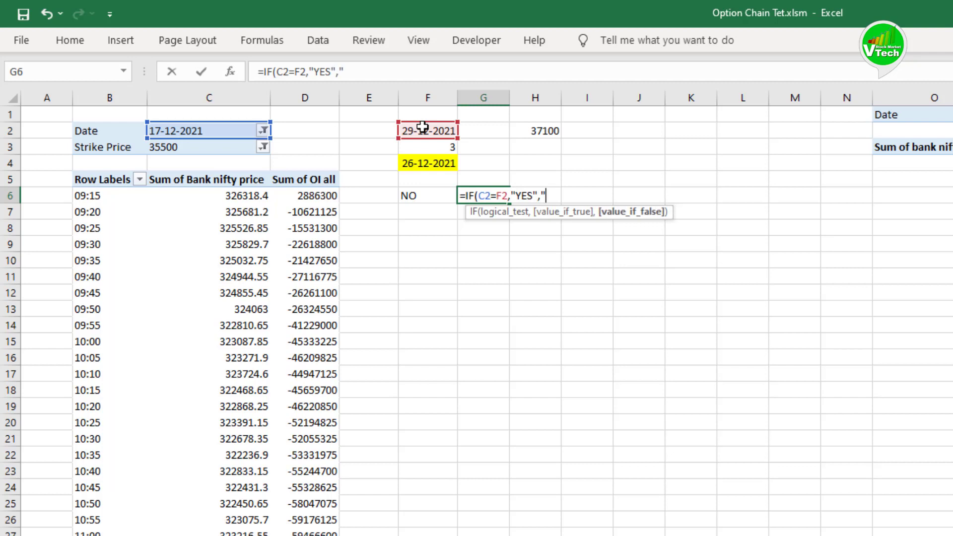
text(NO"))
key(Return)
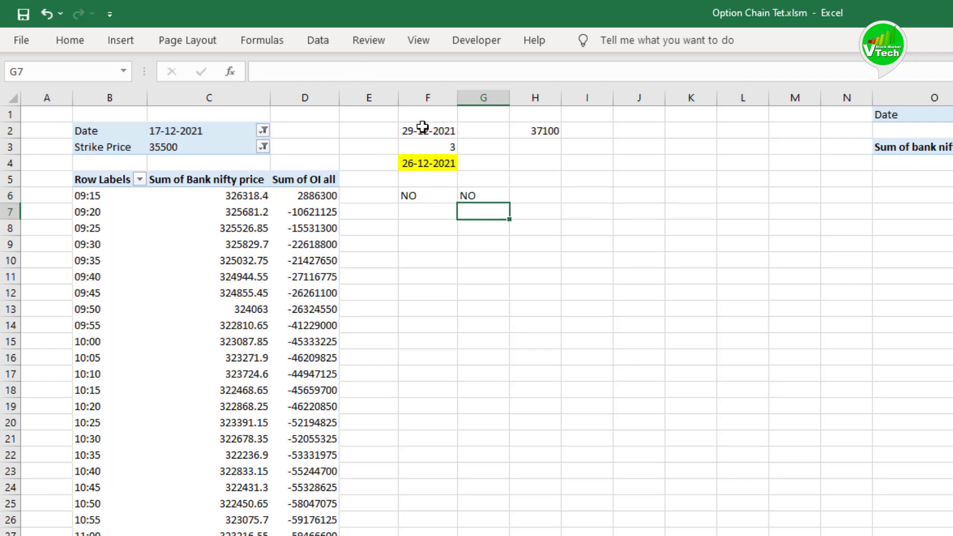
click(489, 197)
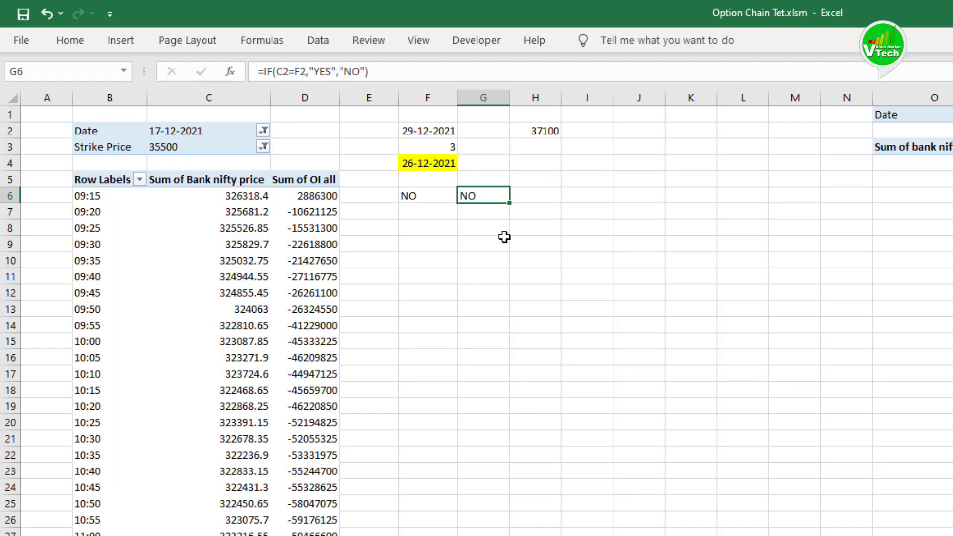
- In cell I2, enter =IF(O4="","",O4) to bring over the pivot table's Bank Nifty price
click(586, 131)
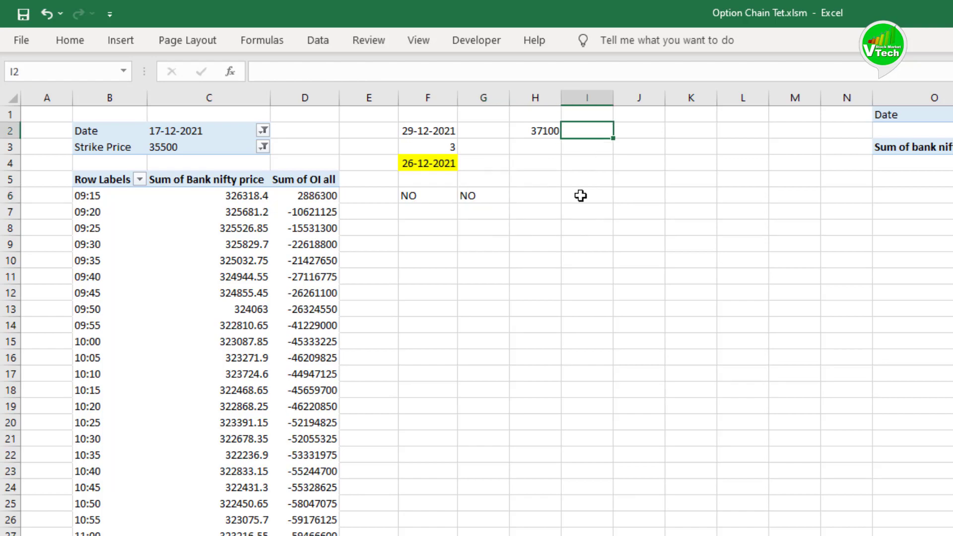
text(=)
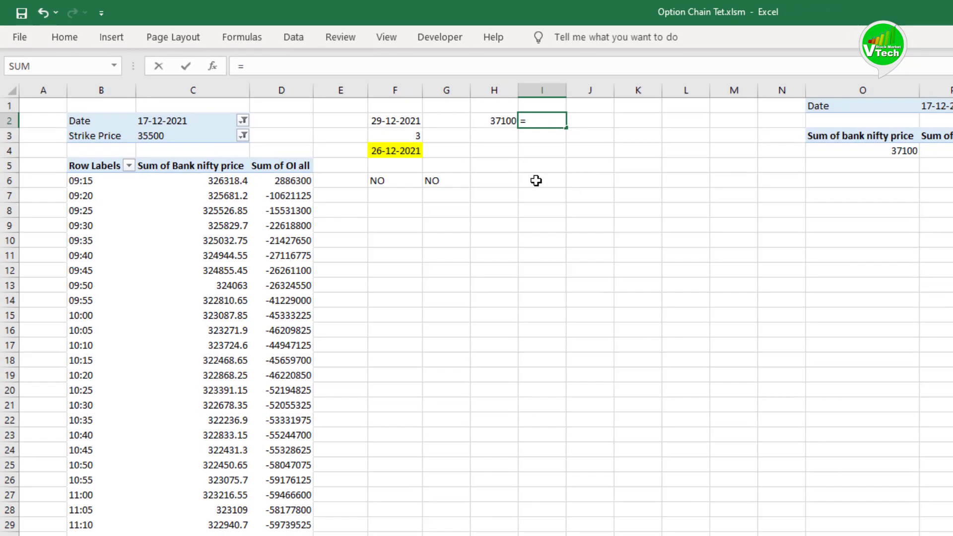
text(I)
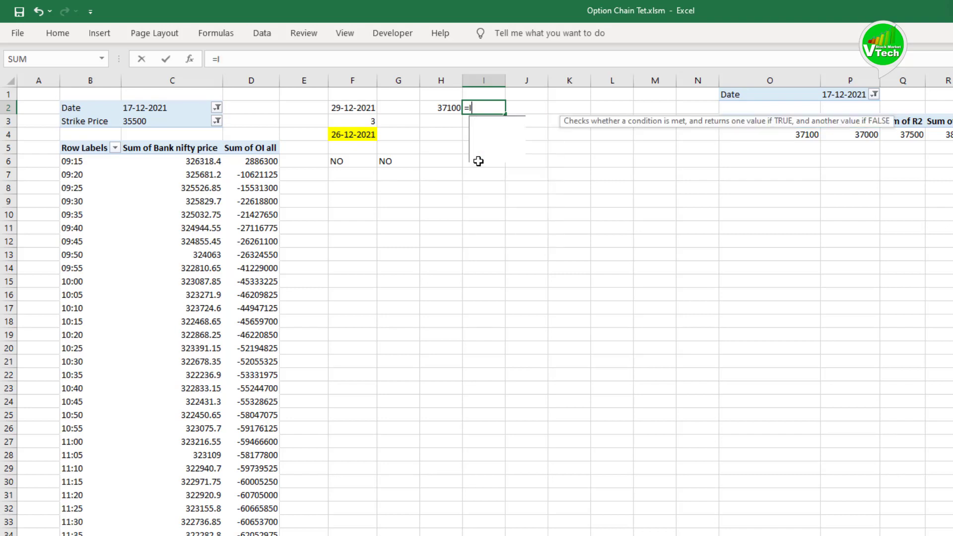
text(F(O4)
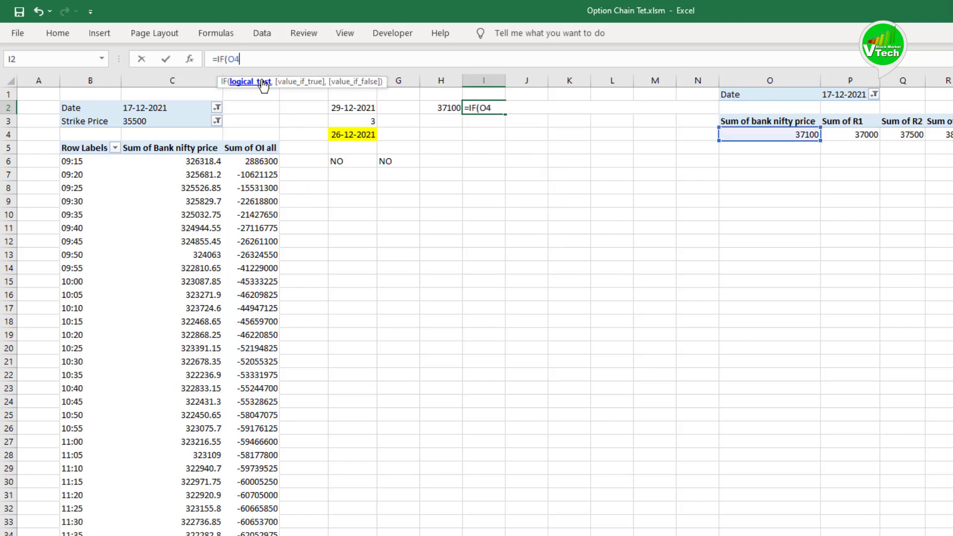
text(="",)
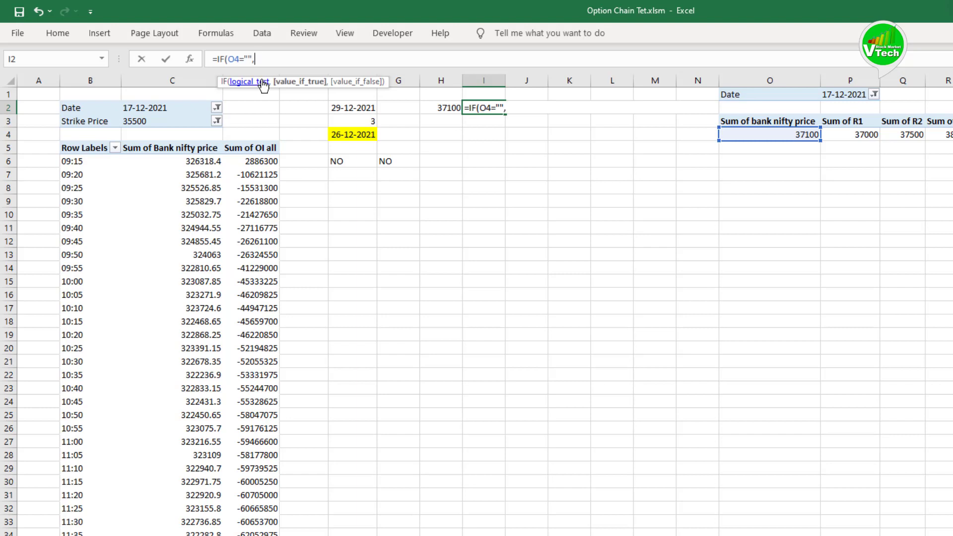
text("",)
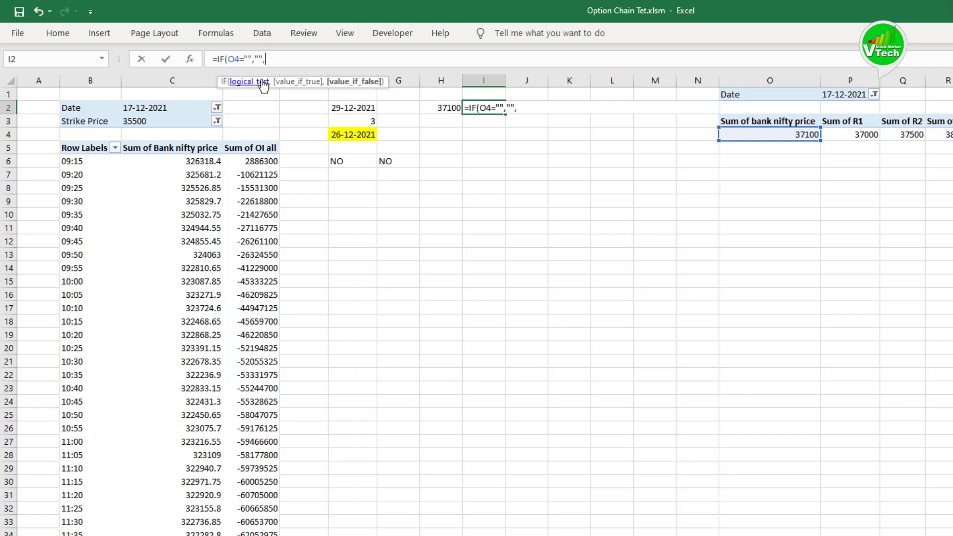
text(O4)
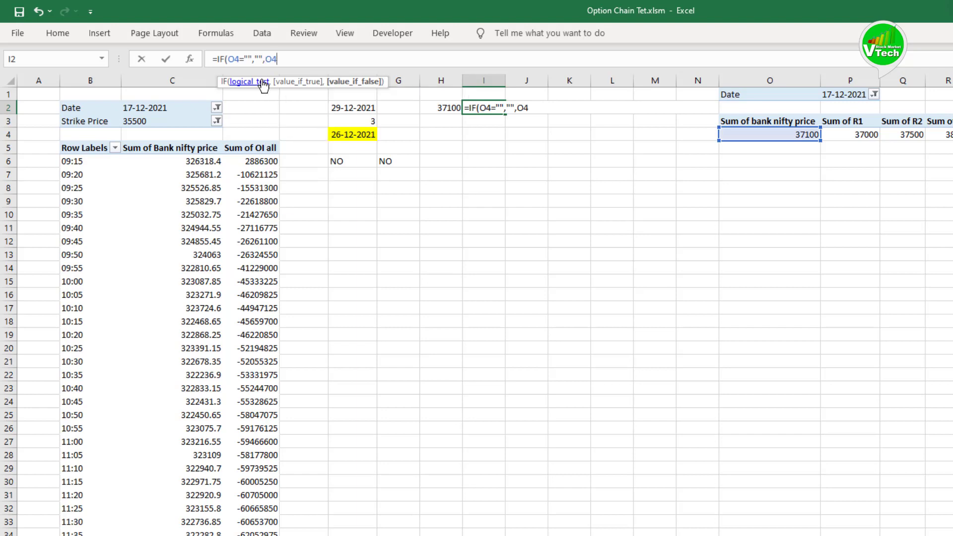
text())
key(Return)
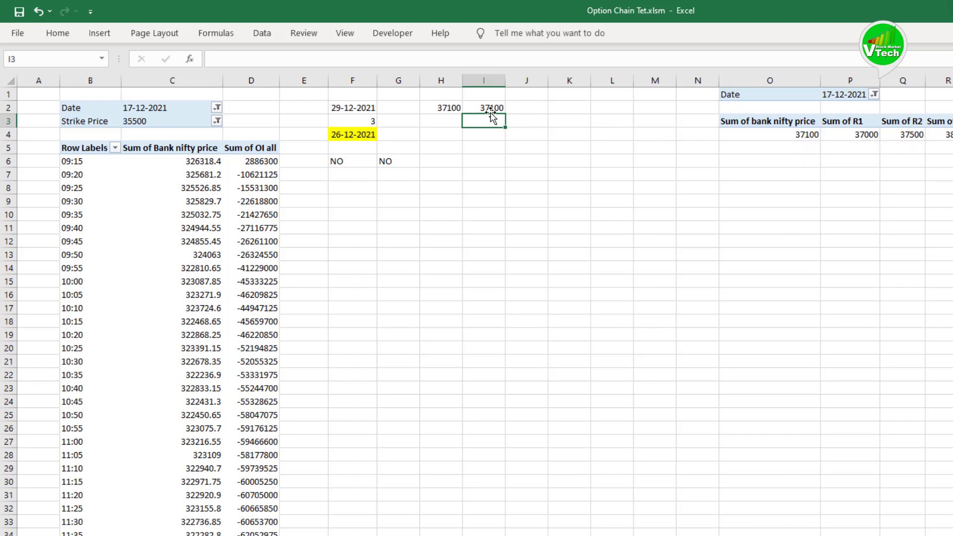
- In cell H4, enter =IF(G6="YES",H2,I2) to choose between the two Bank Nifty prices
click(454, 162)
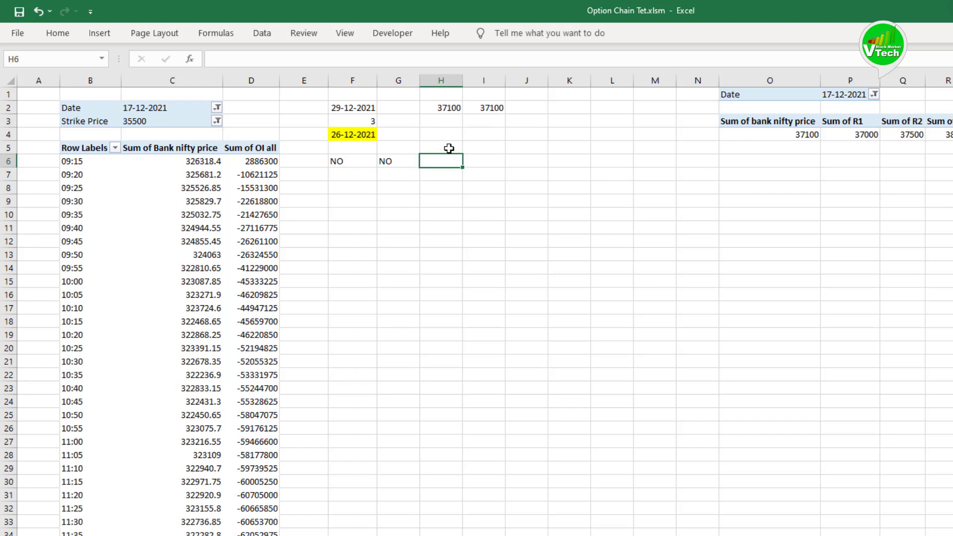
click(440, 132)
text(=IF)
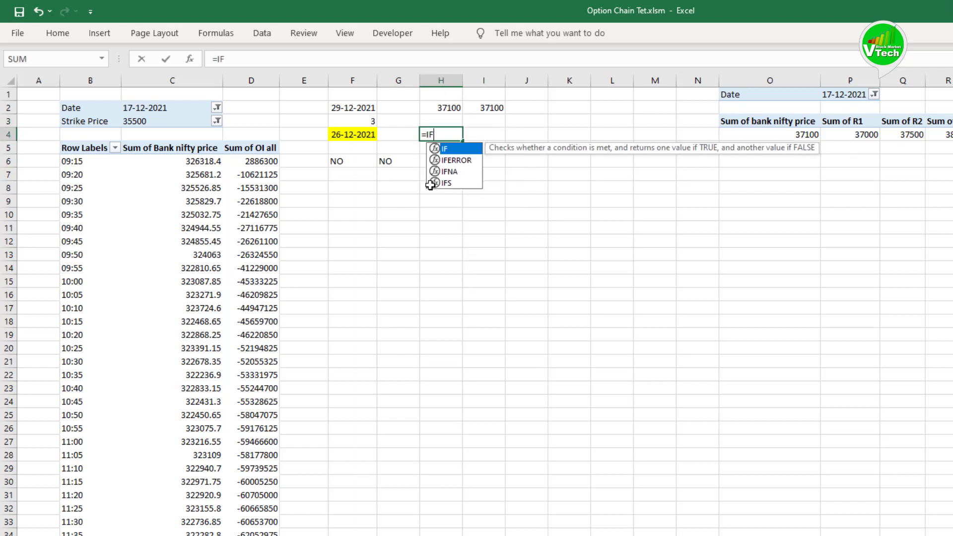
text(()
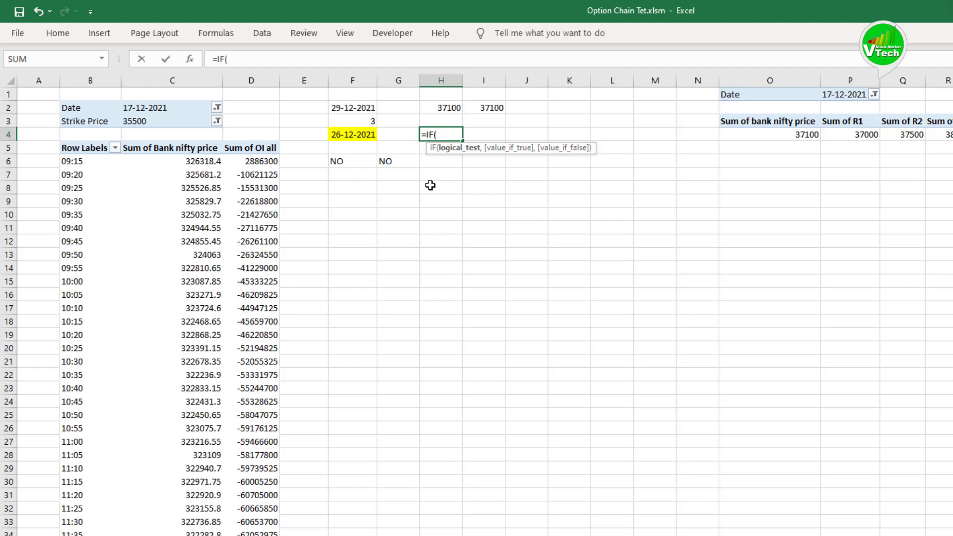
click(389, 160)
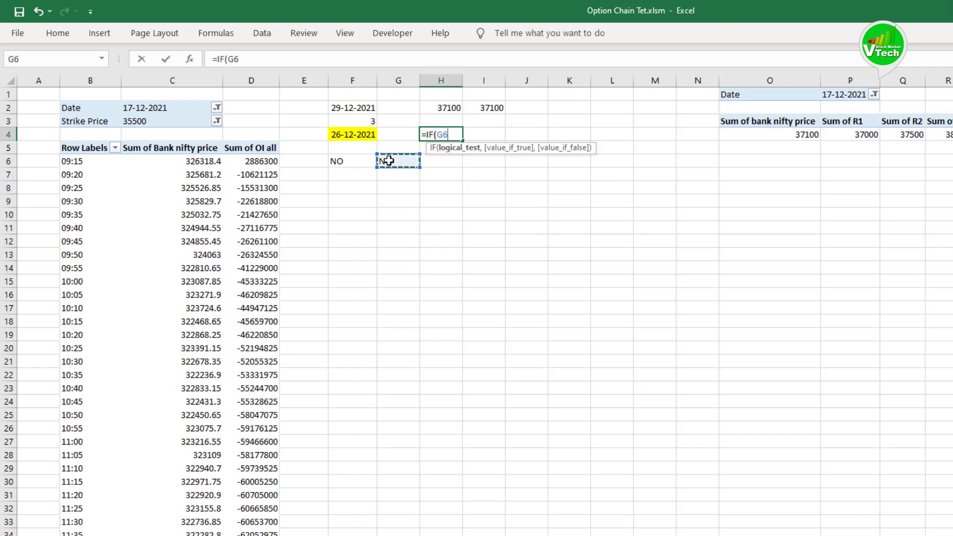
text(="YE)
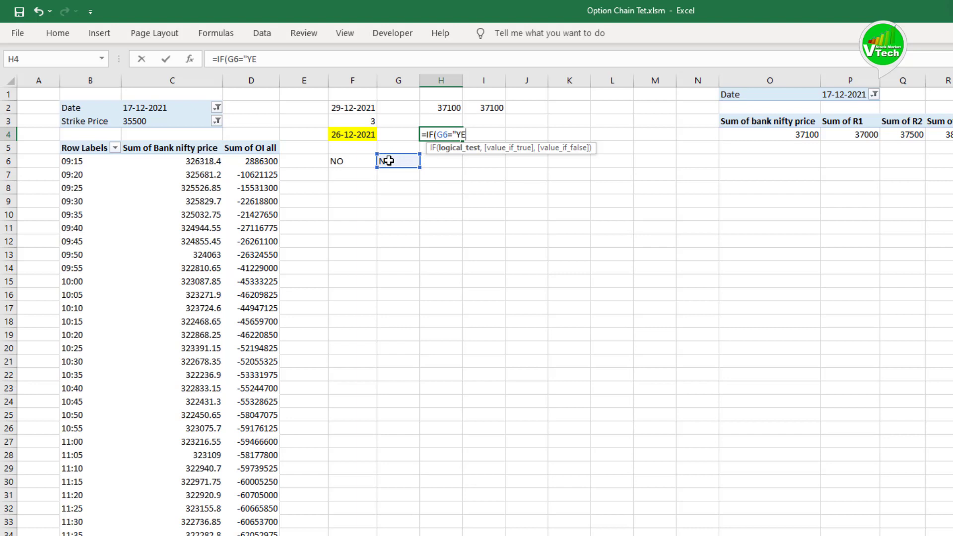
text(S")
text(,)
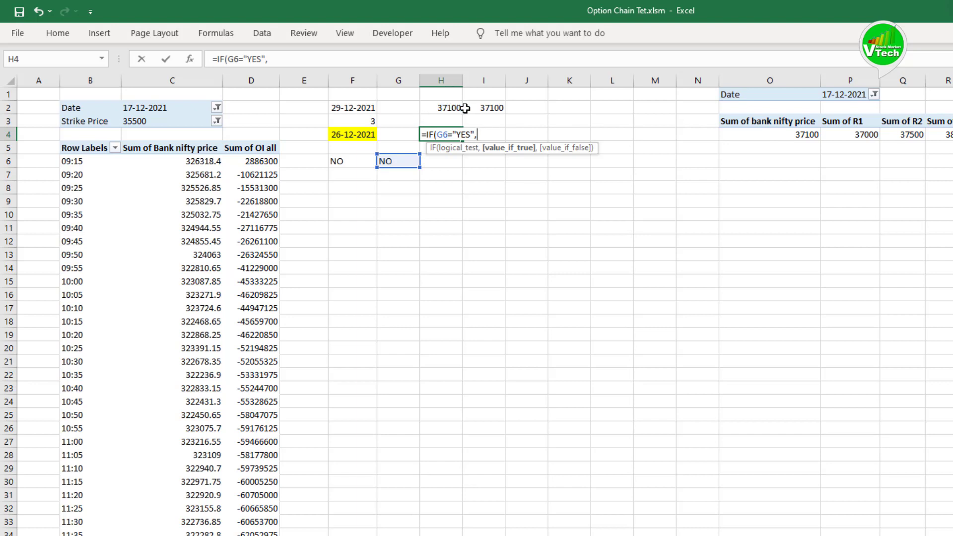
click(440, 108)
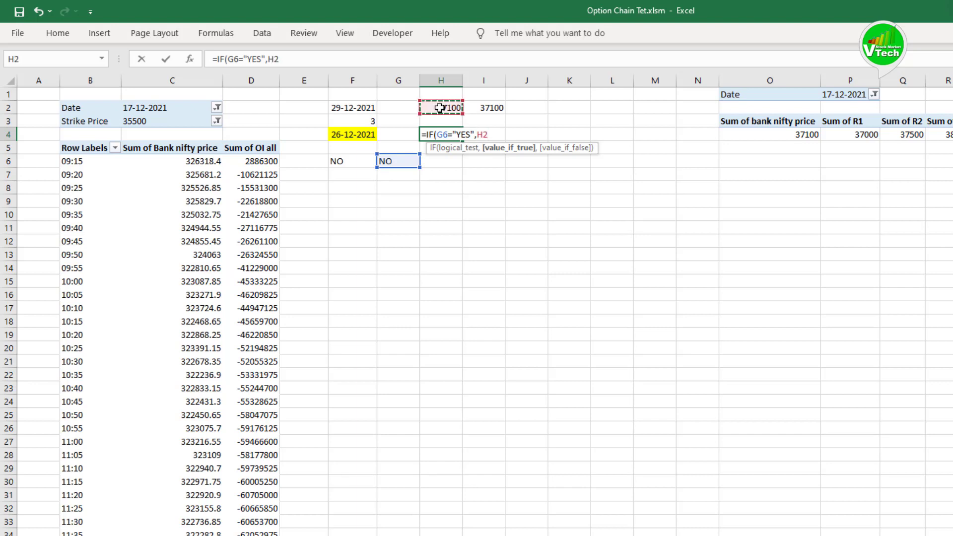
text(,)
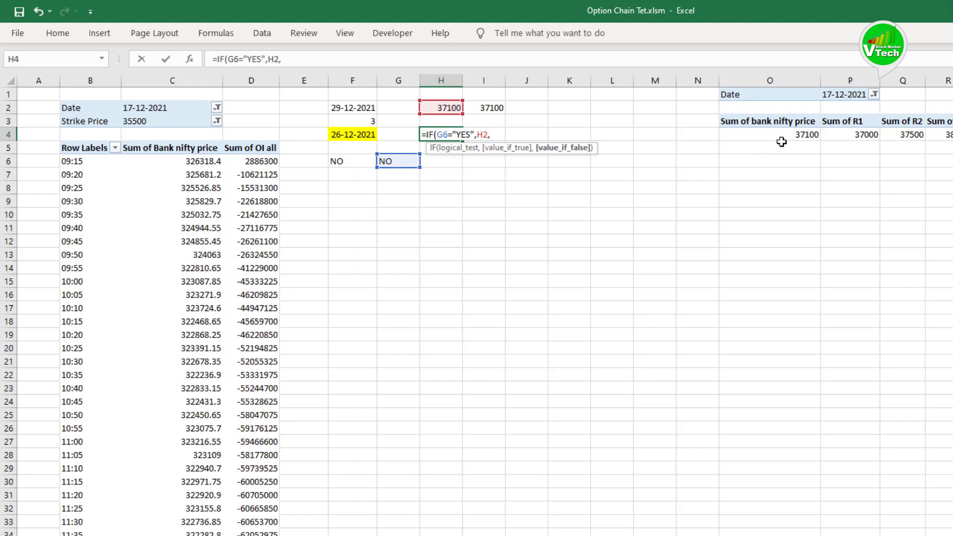
click(490, 107)
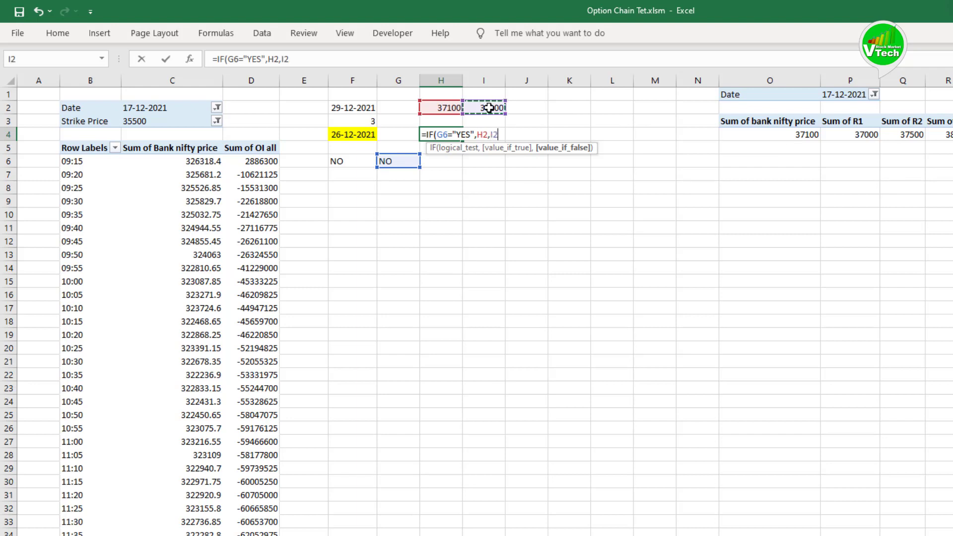
text())
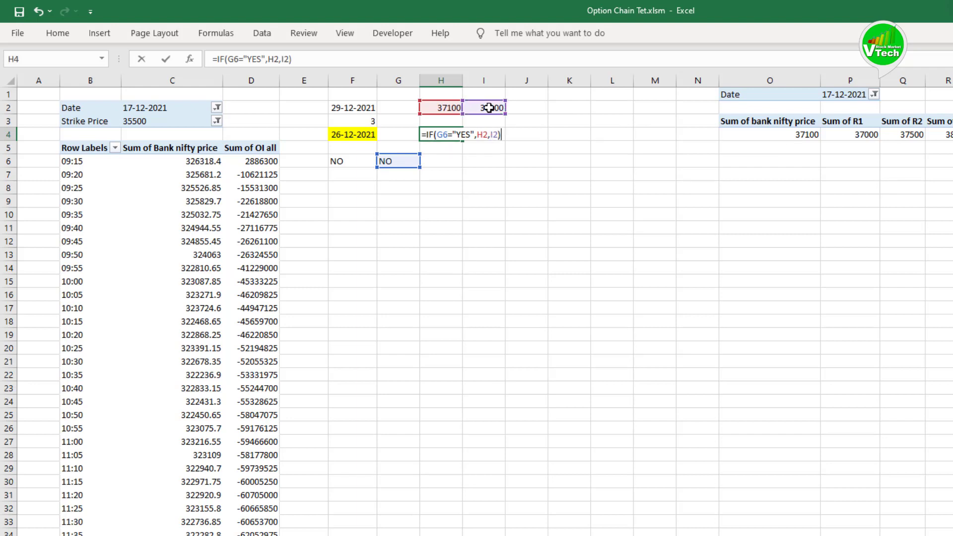
key(Return)
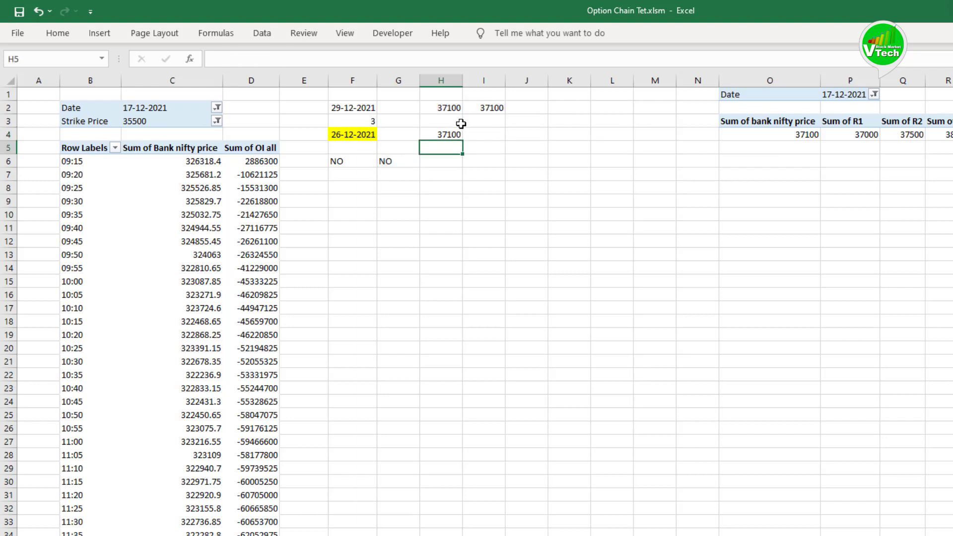
- Highlight the price selection cell H4 with a yellow fill
click(441, 134)
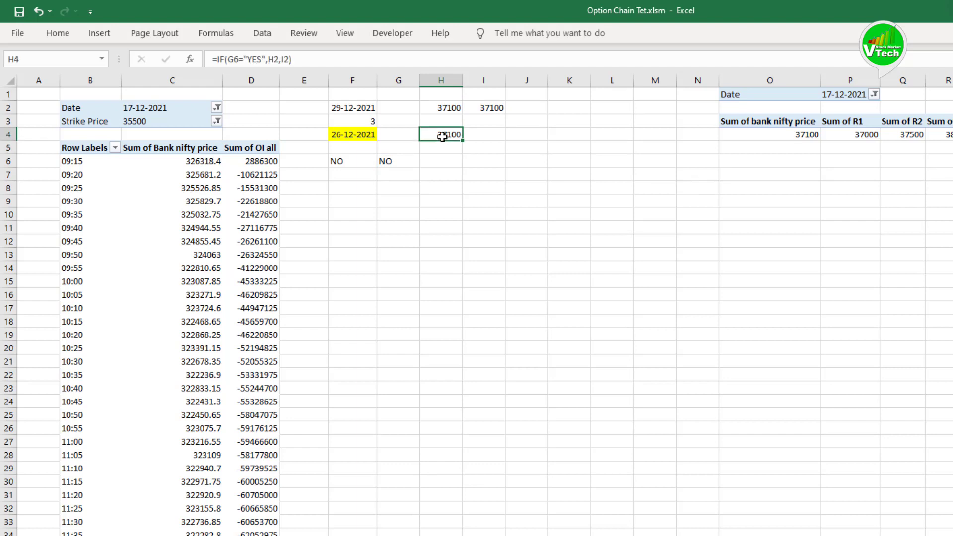
click(57, 33)
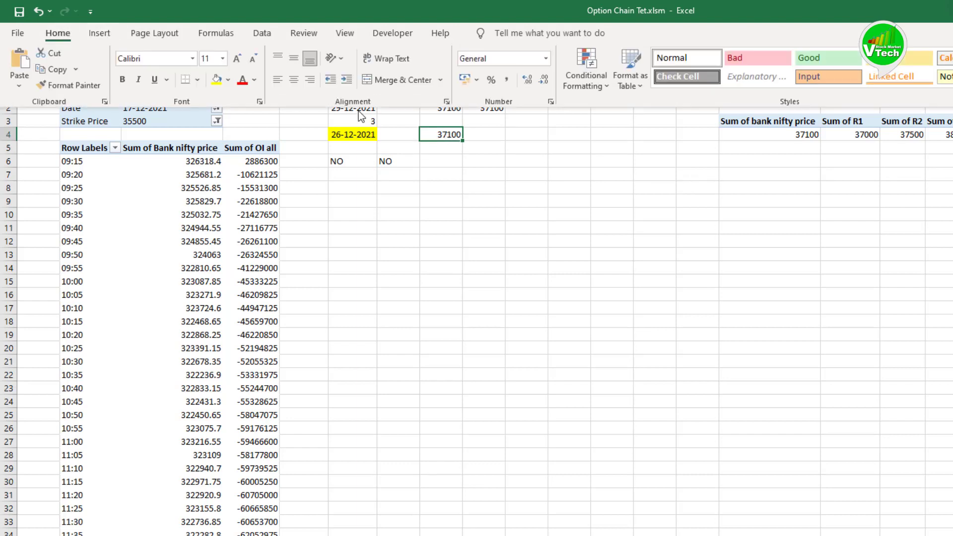
click(216, 80)
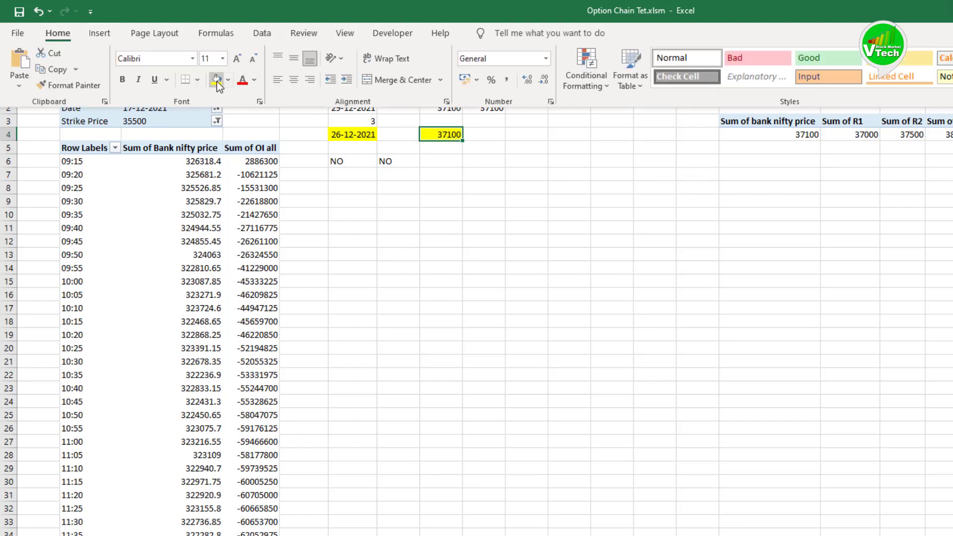
click(482, 136)
click(484, 161)
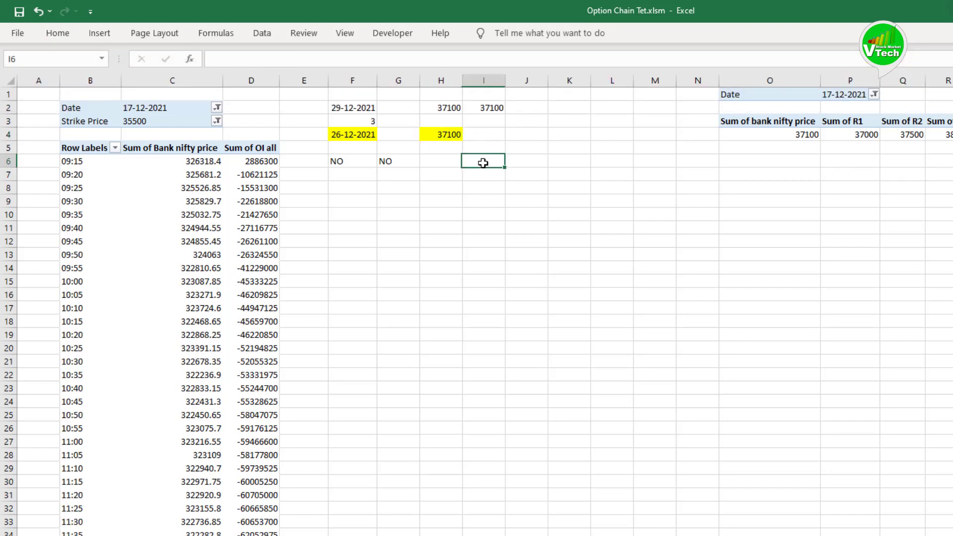
- Switch to the Visual Basic editor and rename the empty Module1 as Strikep
key(alt+F11)
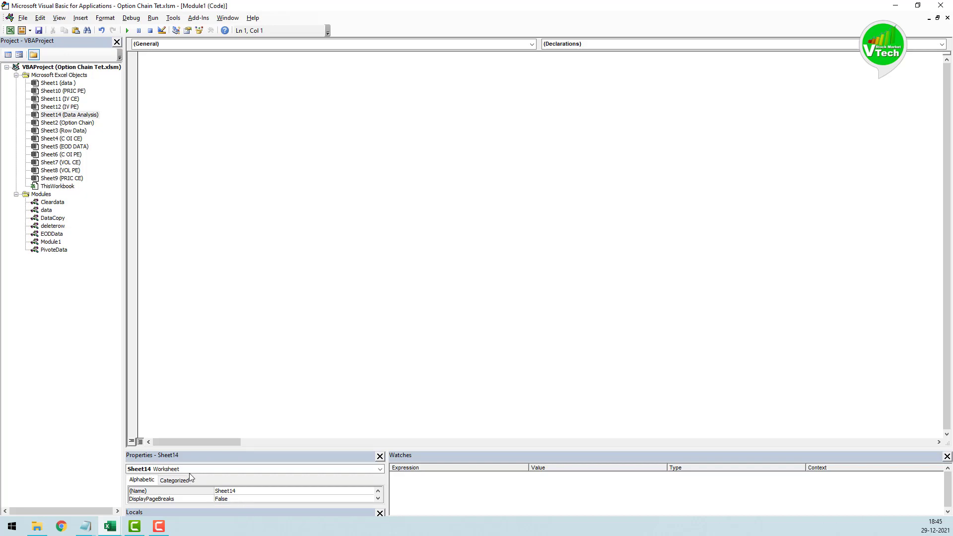
click(64, 242)
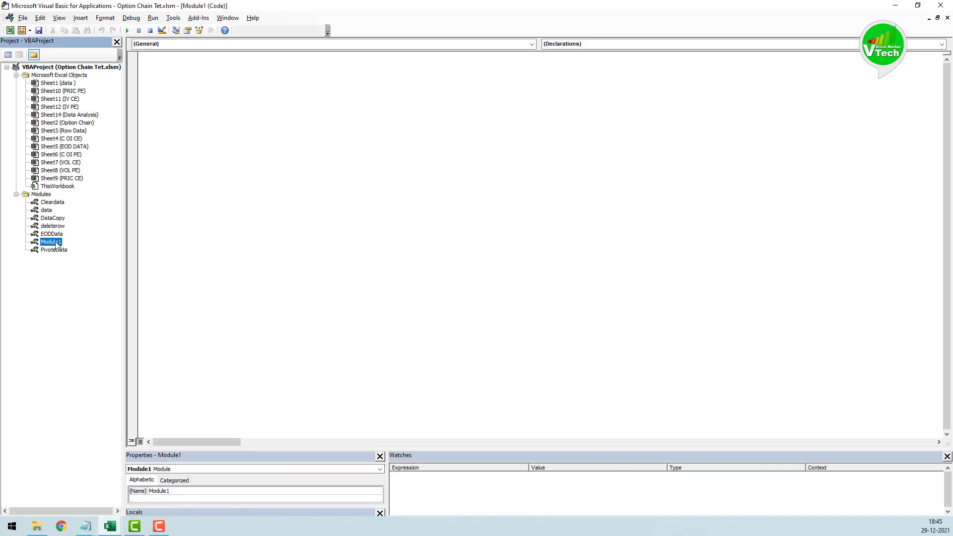
click(173, 470)
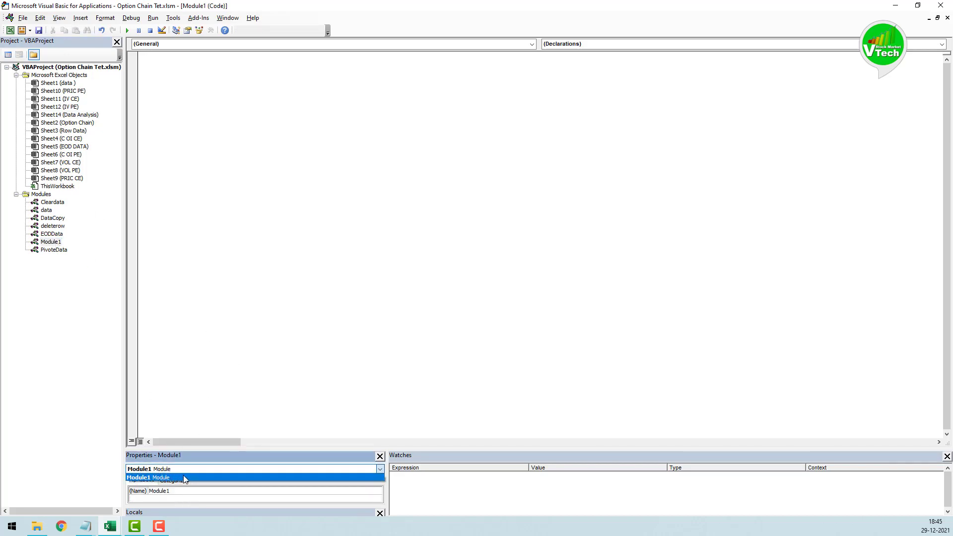
click(183, 477)
double_click(172, 492)
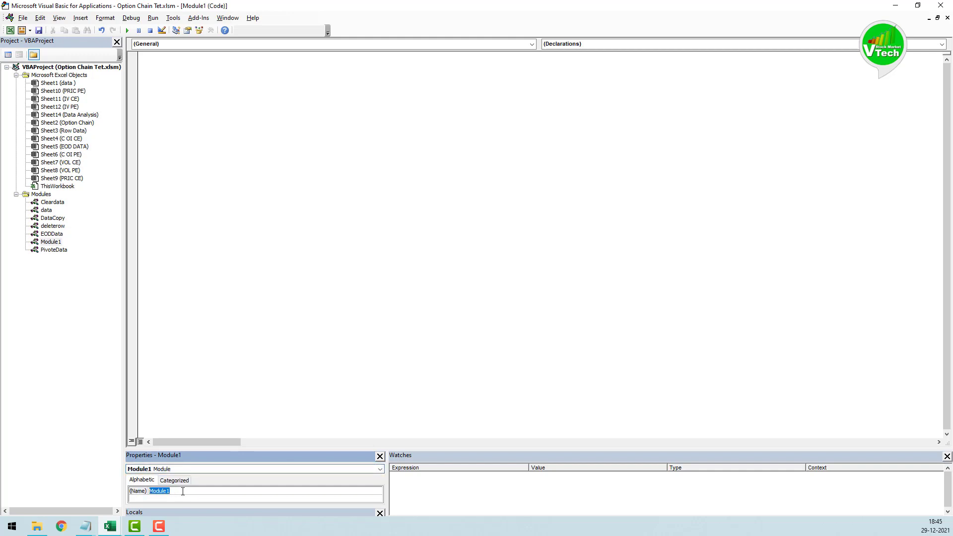
text(Strikep)
click(216, 314)
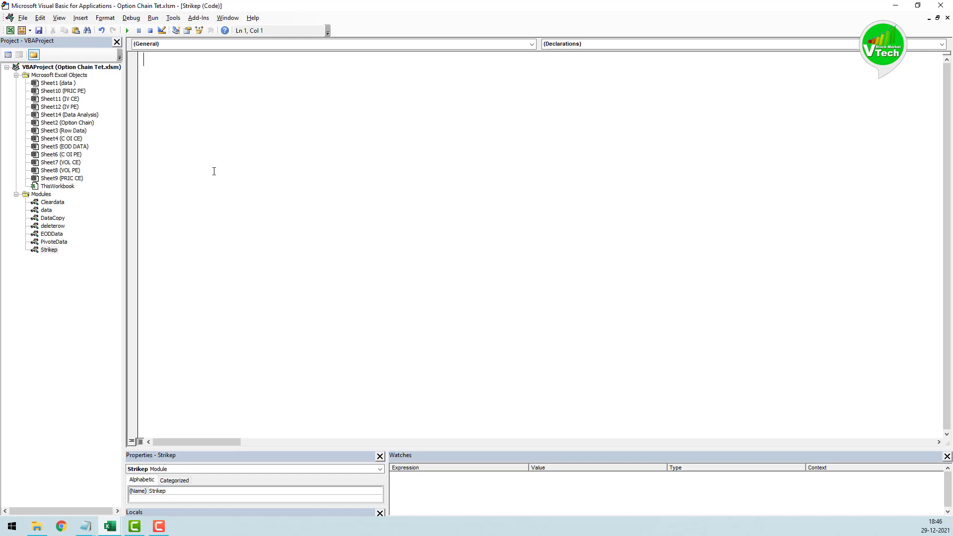
- Create an empty procedure named strike in the Strikep module, with a blank line ready for code
text(sub)
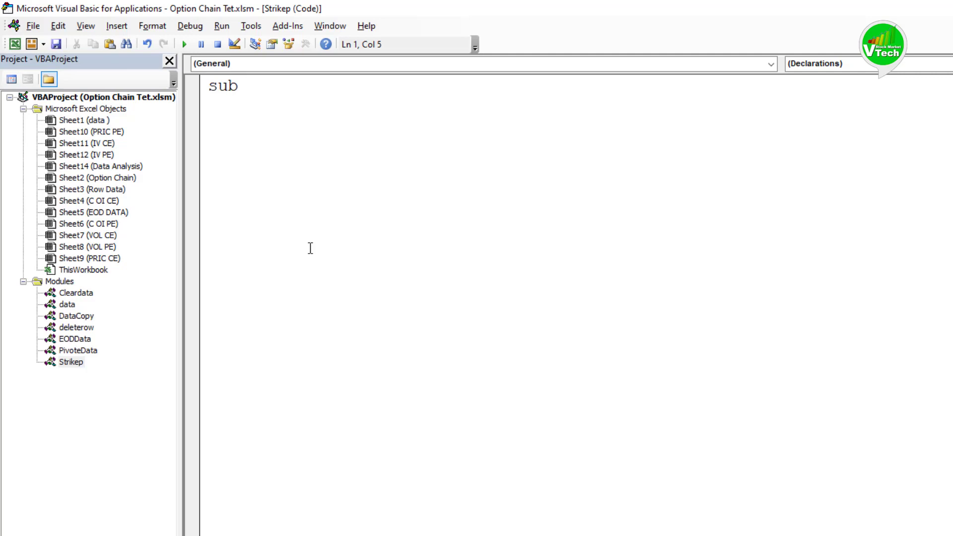
text( strike)
key(Return)
key(Return)
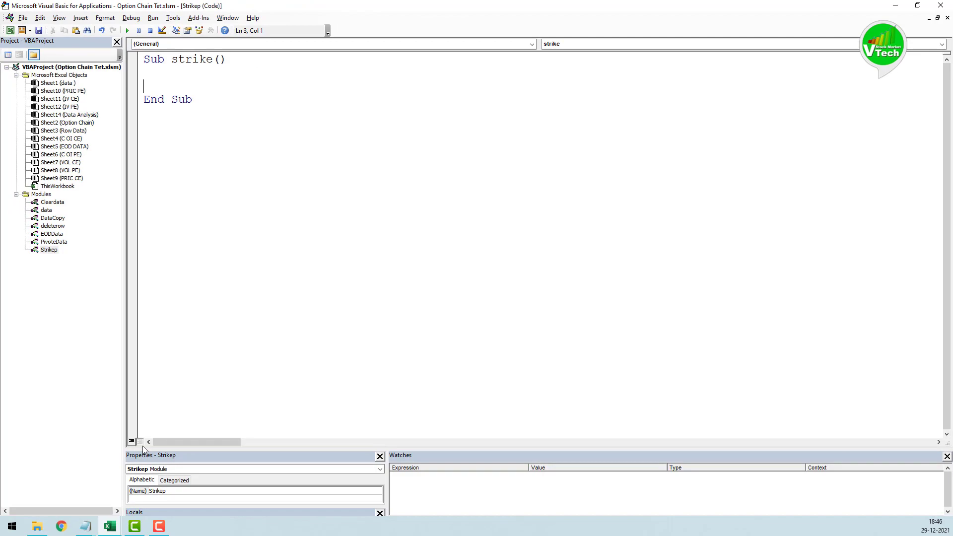
- Switch back to the Excel worksheet and enter =IF(C3=H4,"YES","NO") in cell G2 to compare the pivot's strike price with H4
key(alt+F11)
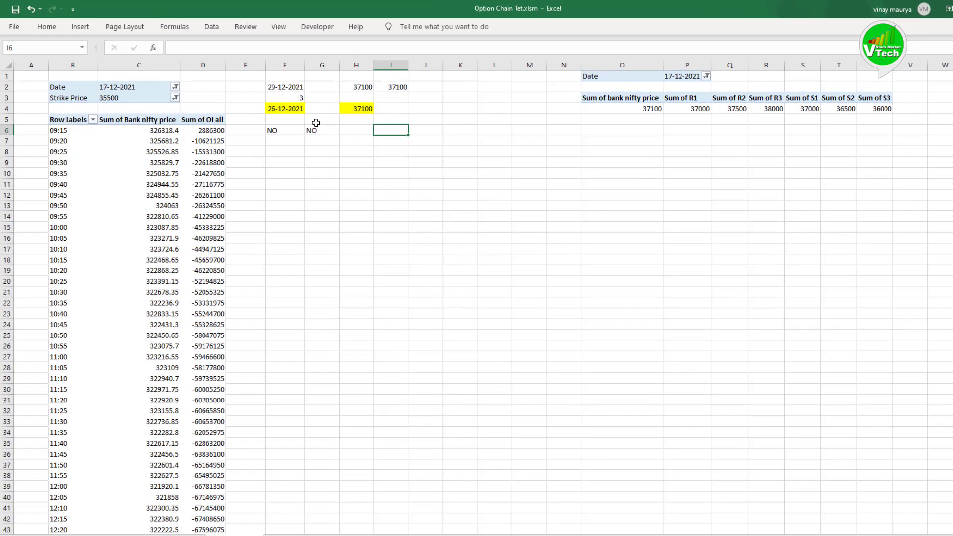
click(296, 80)
text(=)
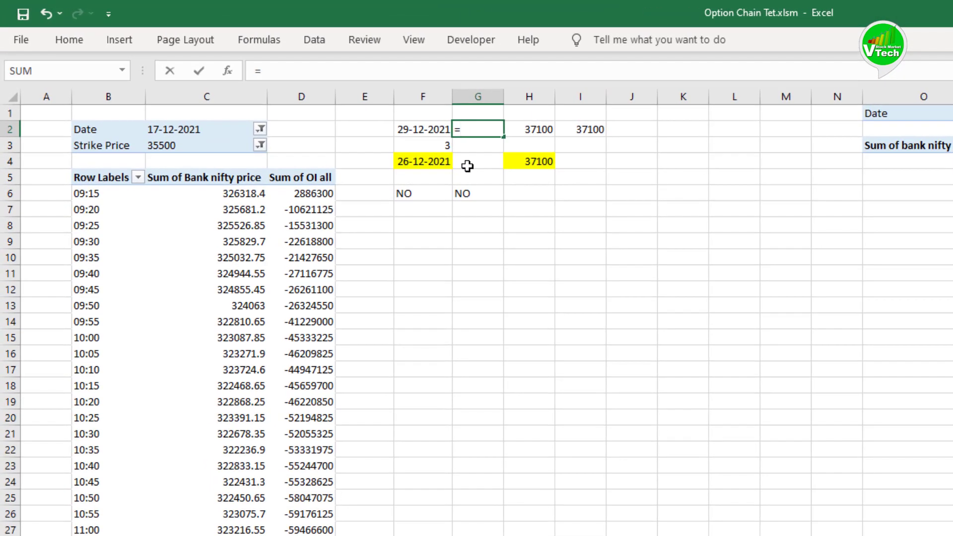
text(if()
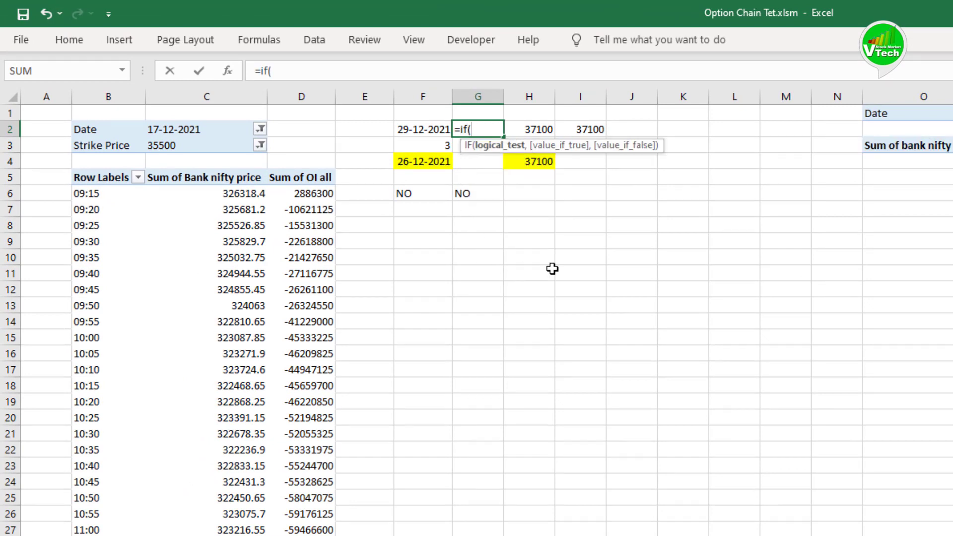
click(171, 145)
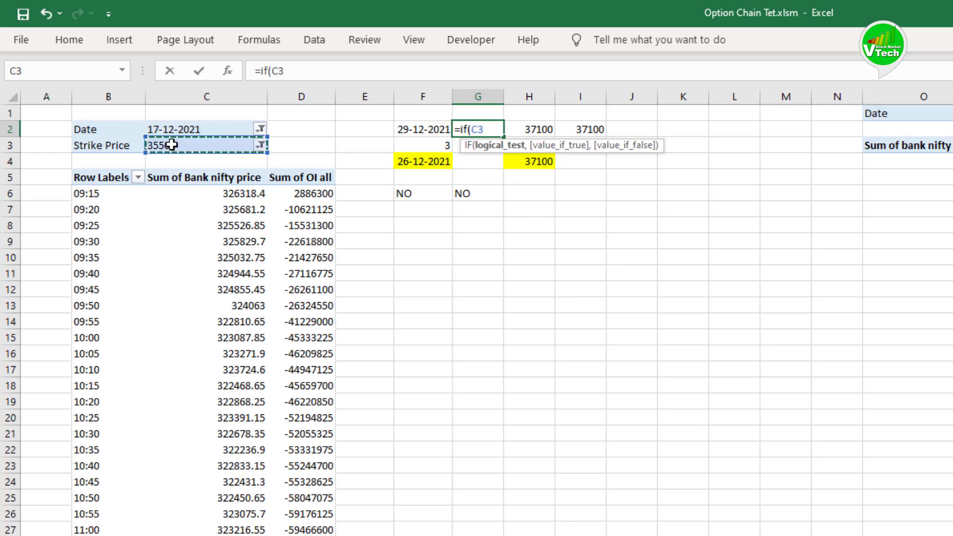
text(=)
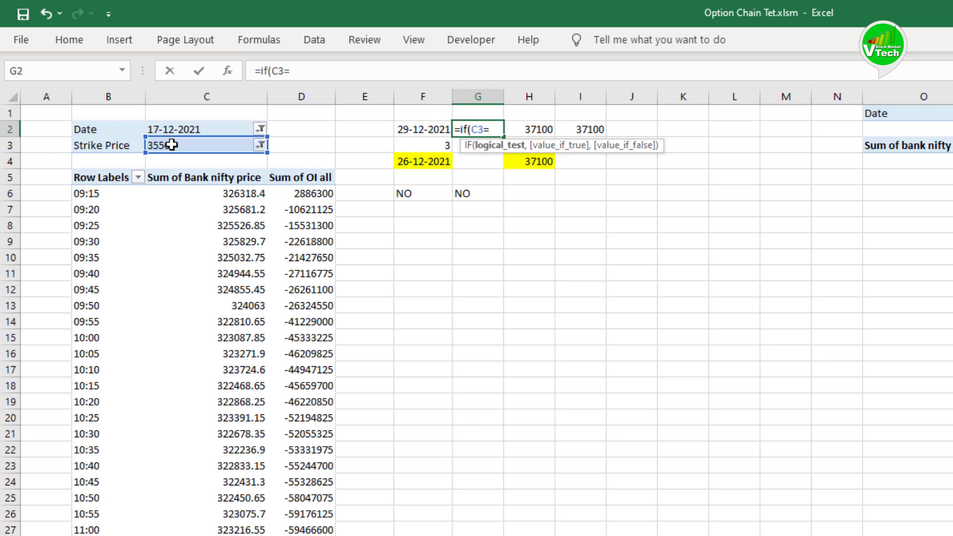
click(535, 164)
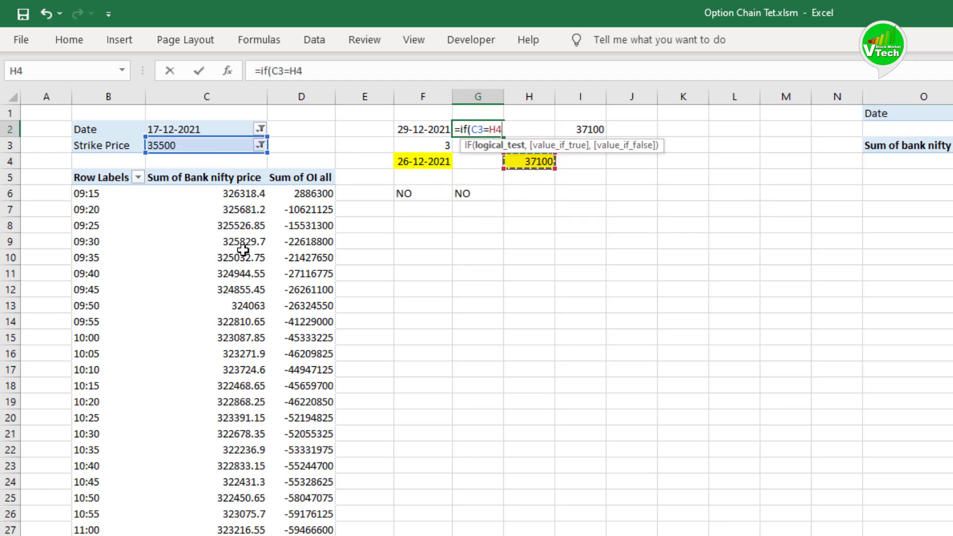
text(,)
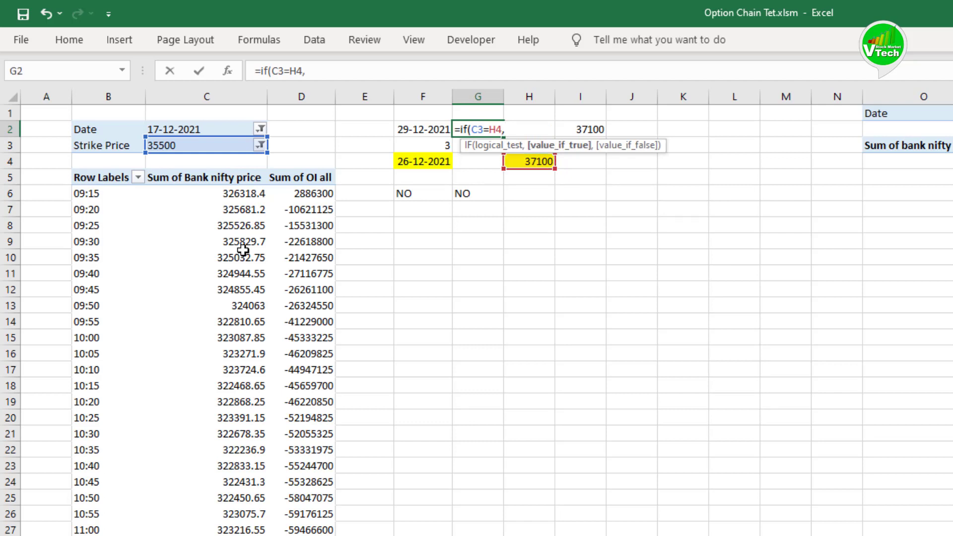
text("yes",)
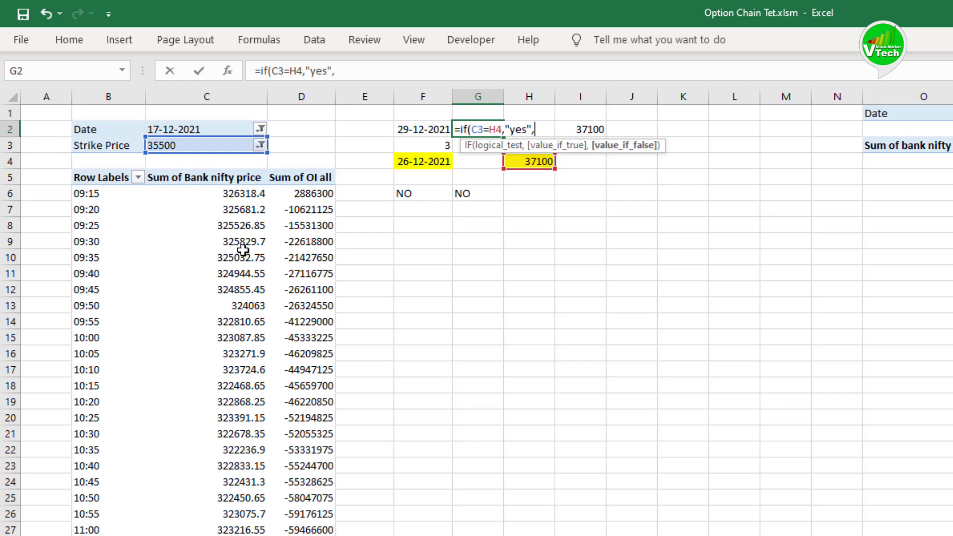
key(BackSpace)
key(BackSpace)
key(BackSpace)
key(BackSpace)
key(BackSpace)
text(YES","NO)
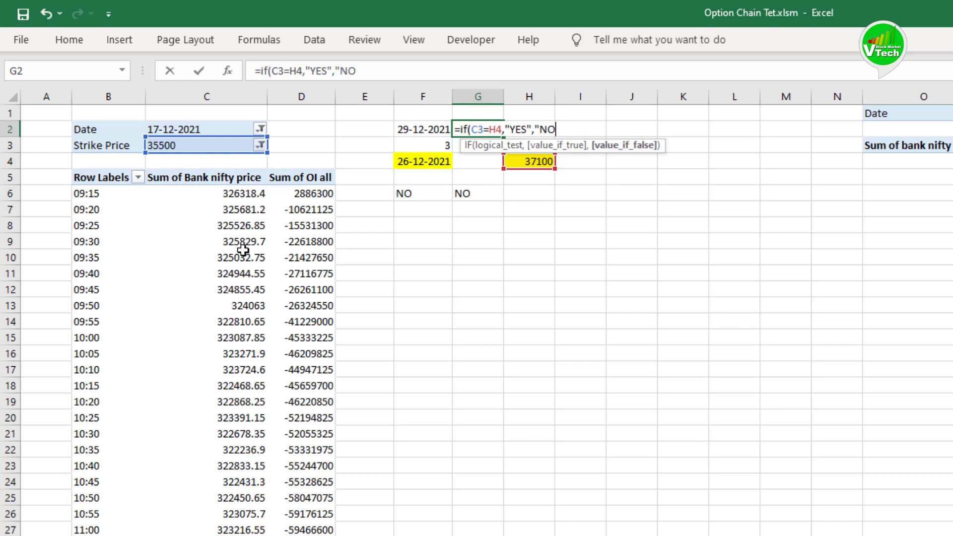
text("))
key(Return)
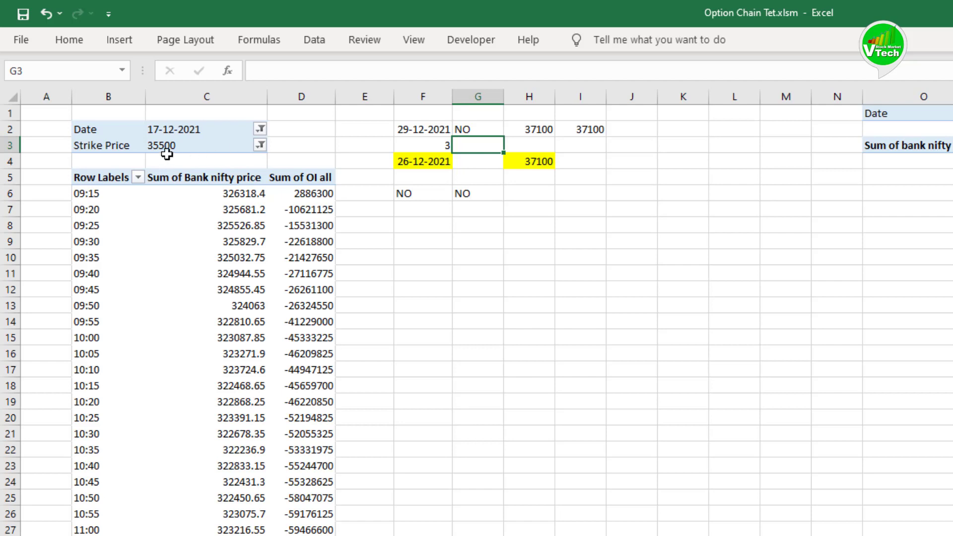
- Give cell G2, which holds the strike price comparison, the name ABB
click(478, 129)
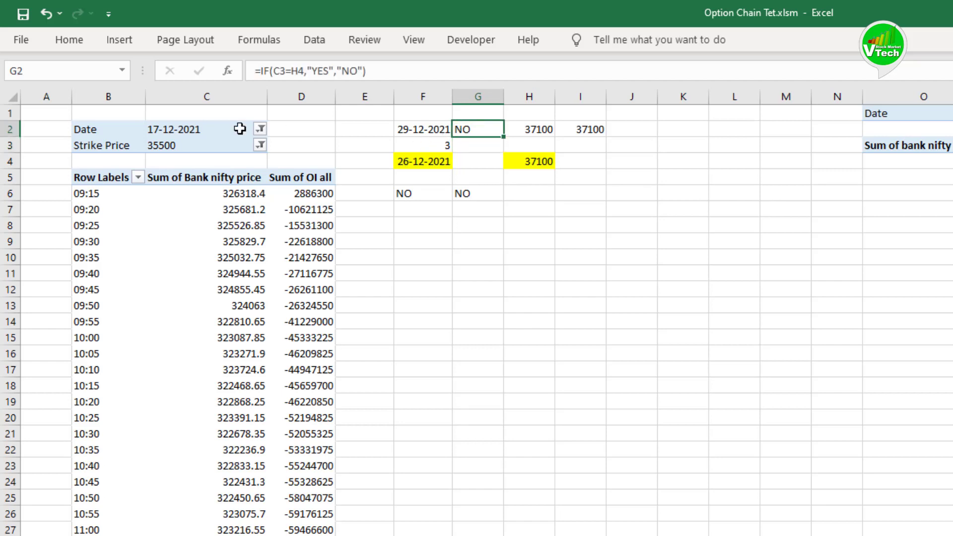
click(40, 72)
text(ABB)
key(Return)
click(360, 149)
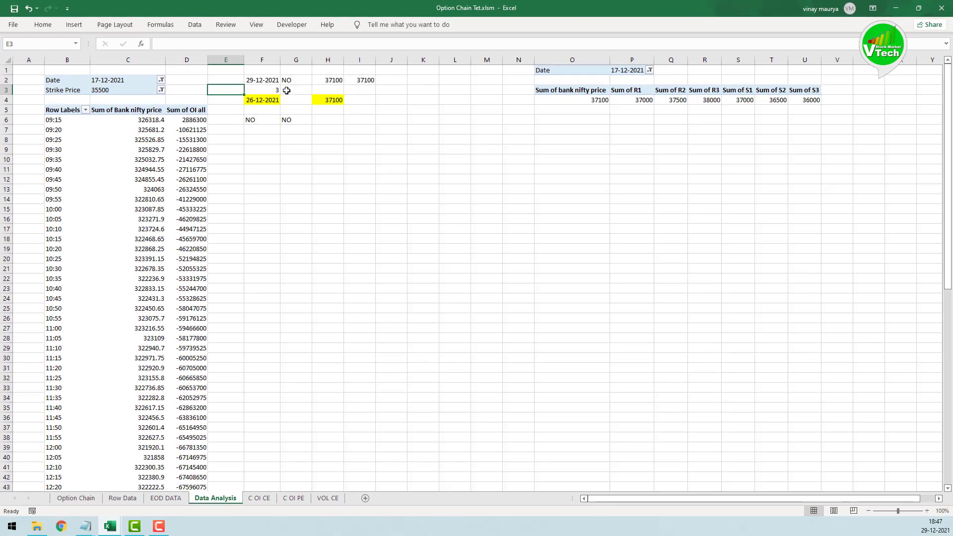
- Switch to the Visual Basic editor and add the condition If Range("ABB").Value = "YES" Then, followed by an Else branch, to the strike procedure
mouse_move(115, 527)
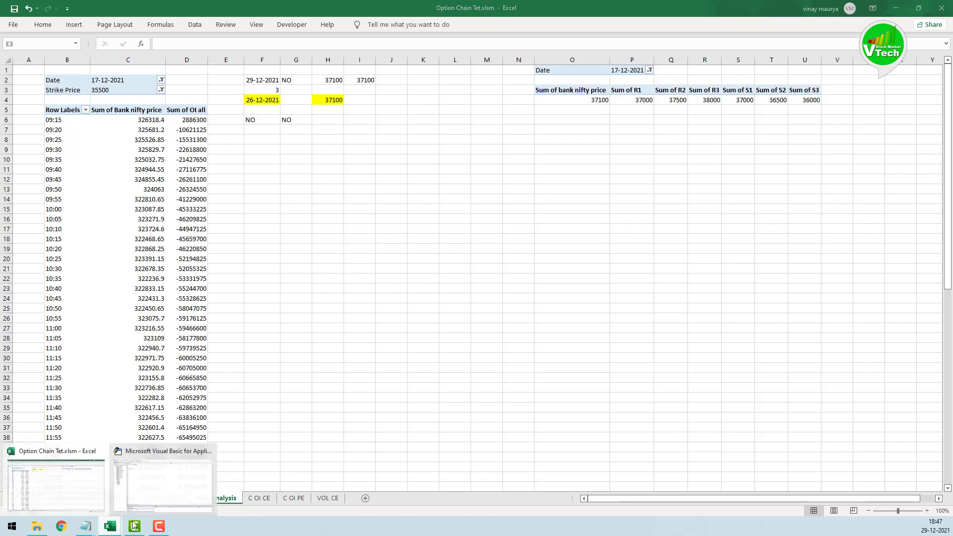
click(164, 484)
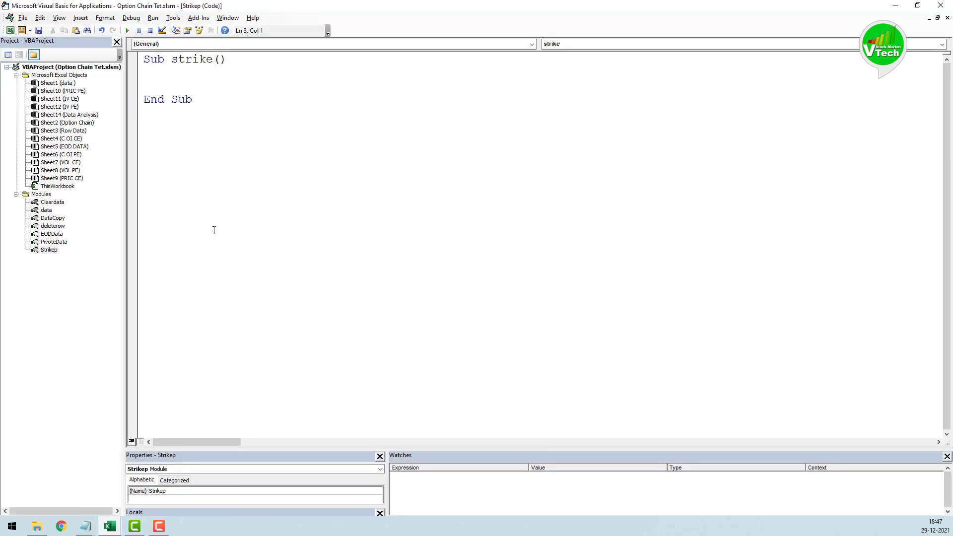
text(IF)
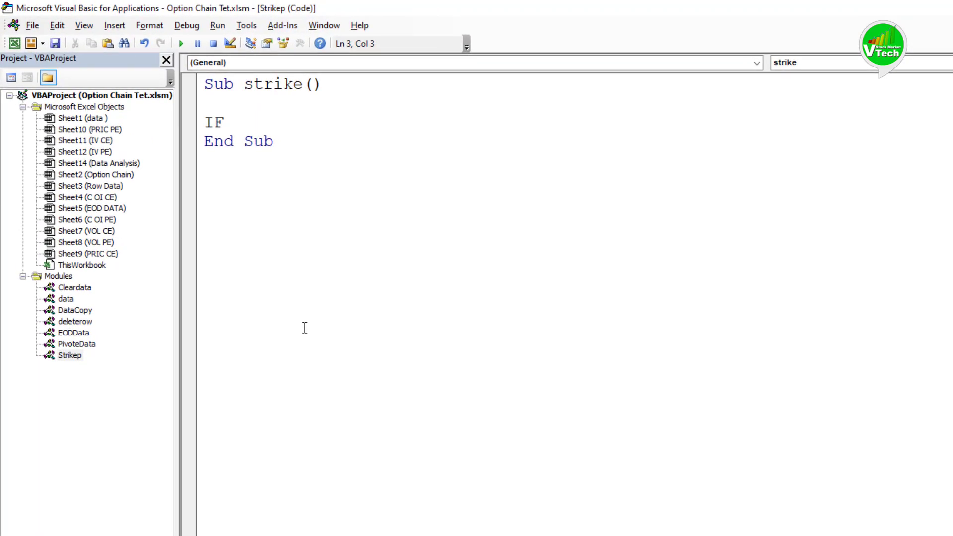
text( range()
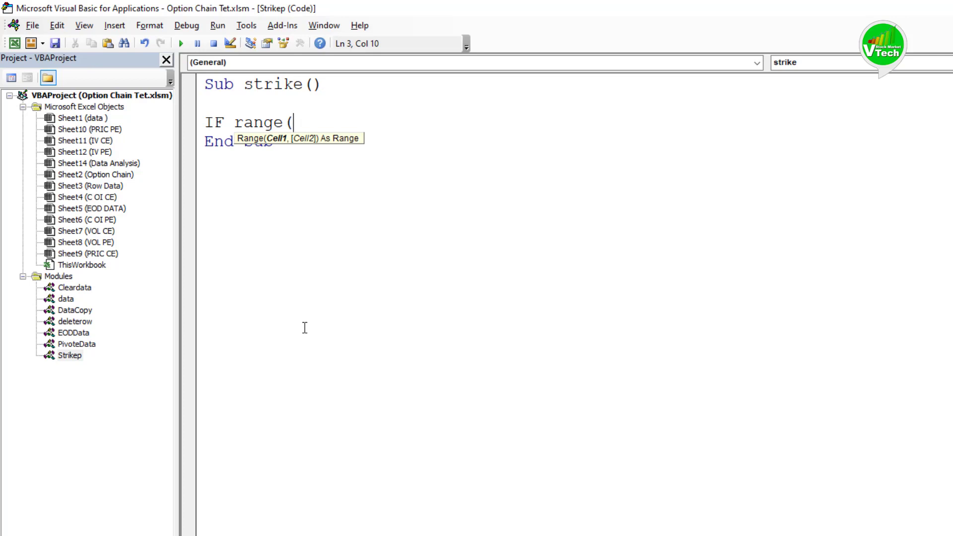
text("ABB"))
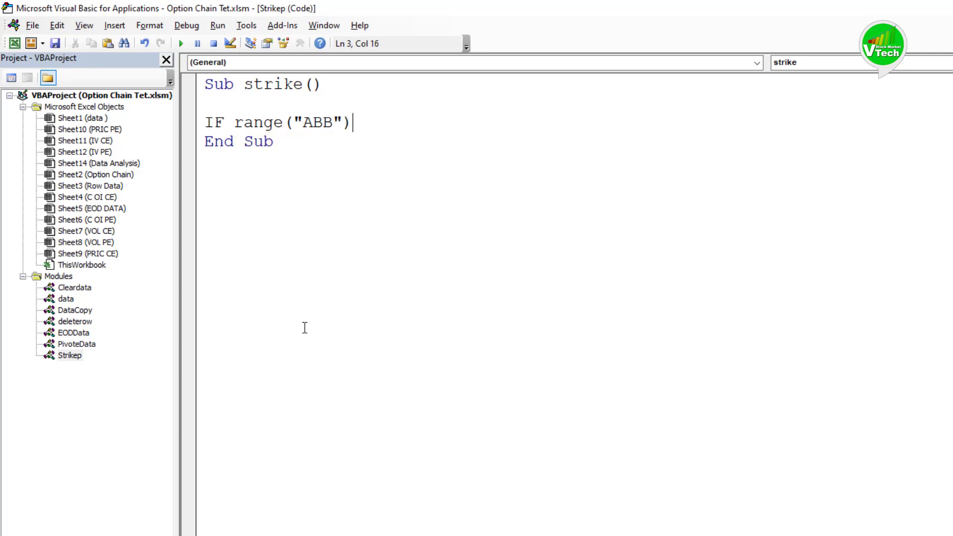
text(.value="YES" )
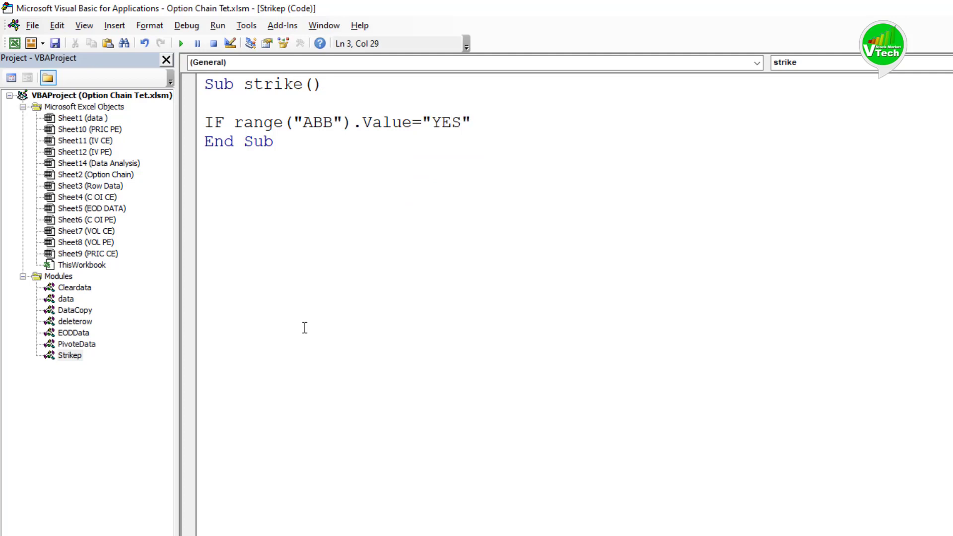
text(then)
key(Return)
key(Return)
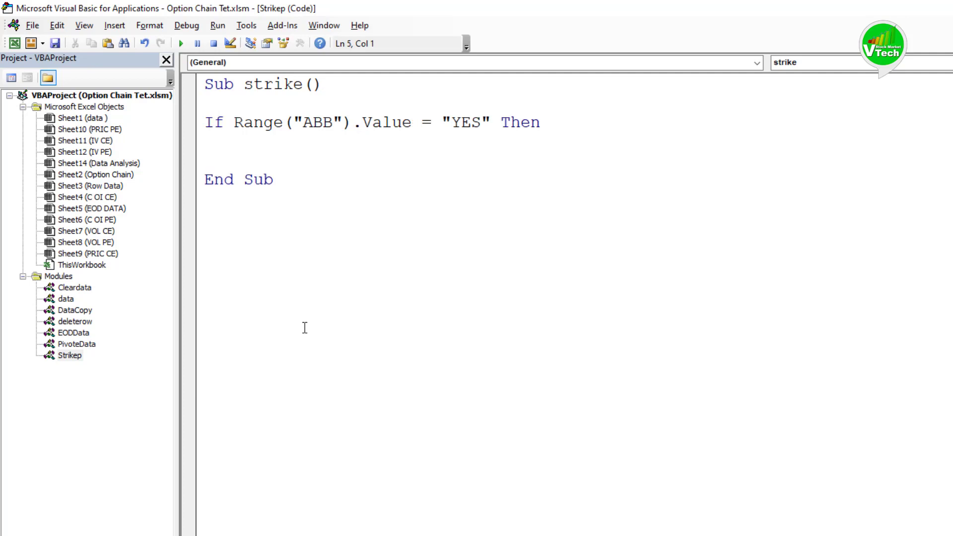
text(else)
key(Return)
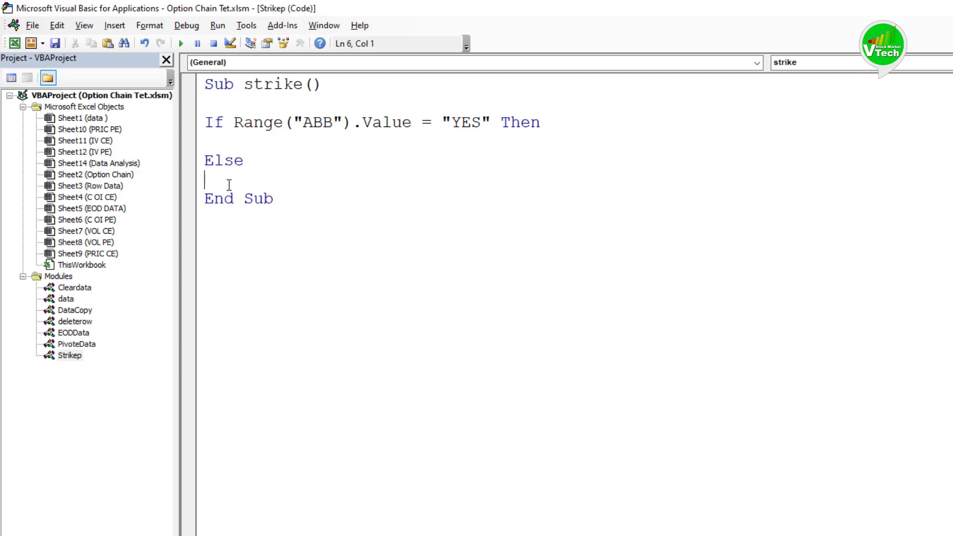
- Declare pt As PivotTable and field As PivotField on separate lines below Else
key(Return)
text(dim )
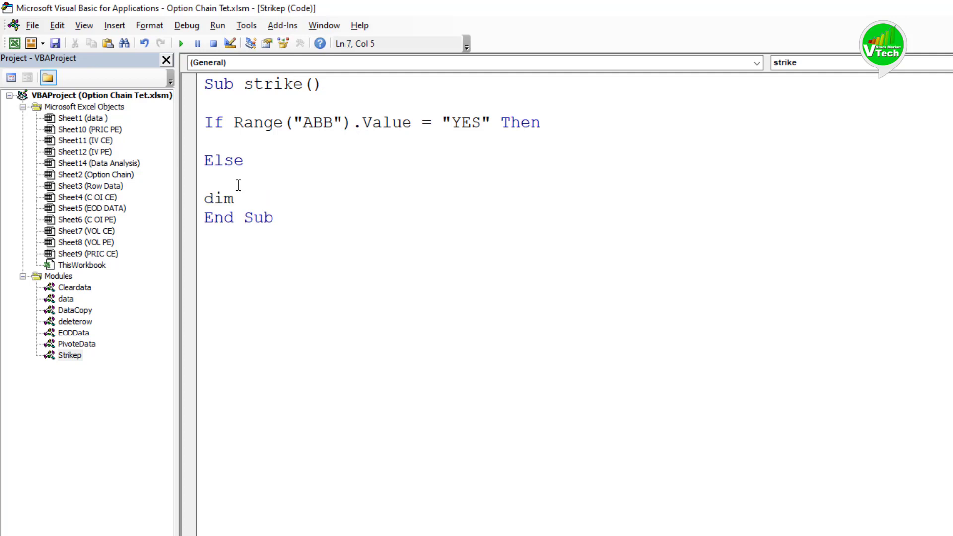
text(pt as )
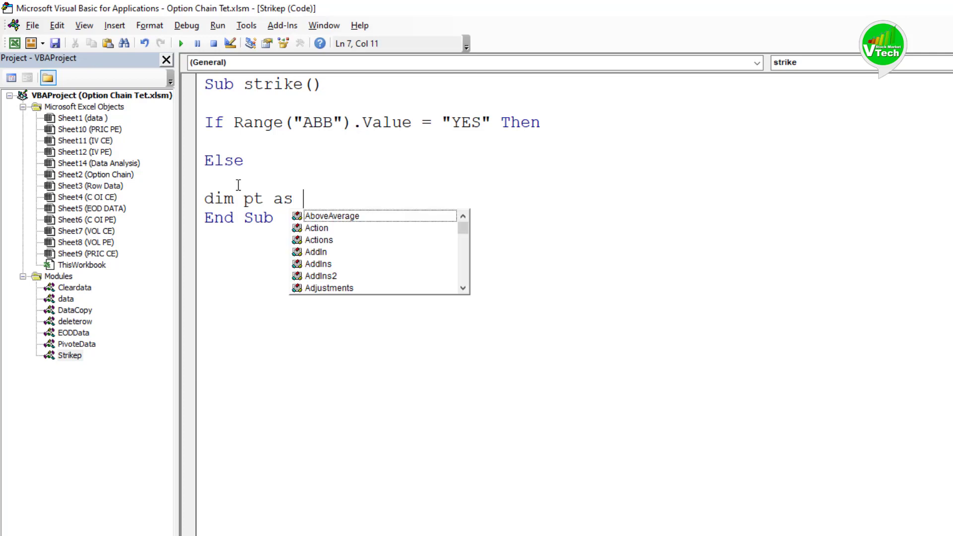
text(pivottabl)
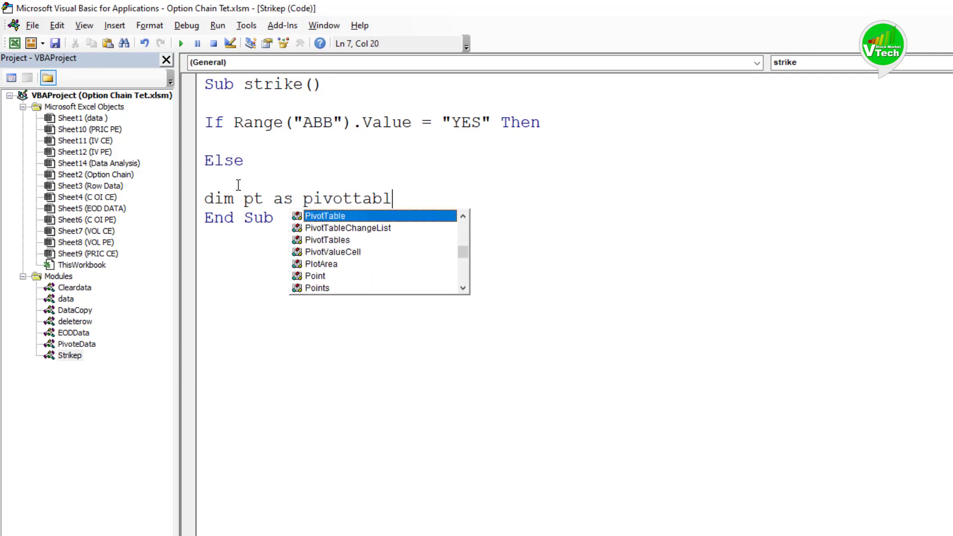
text(e)
key(Return)
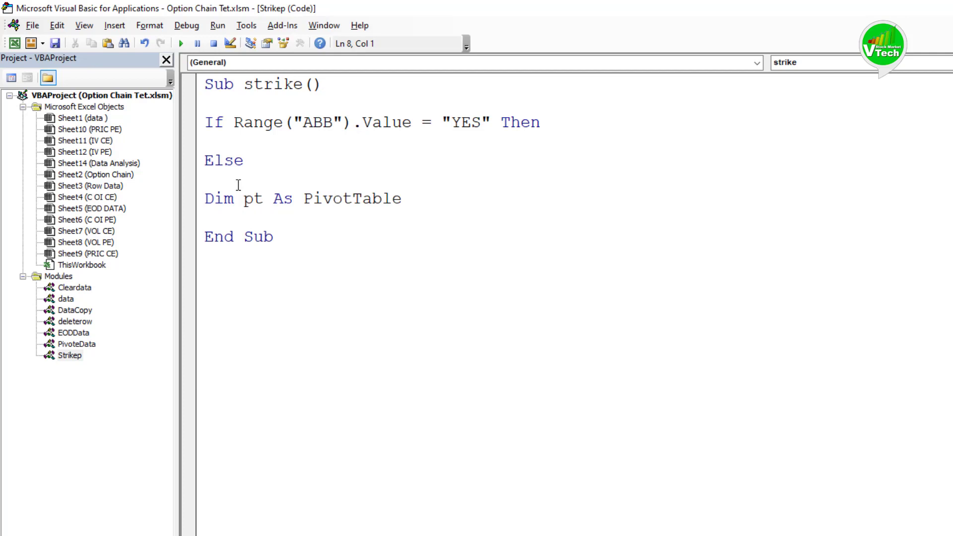
text(dim field )
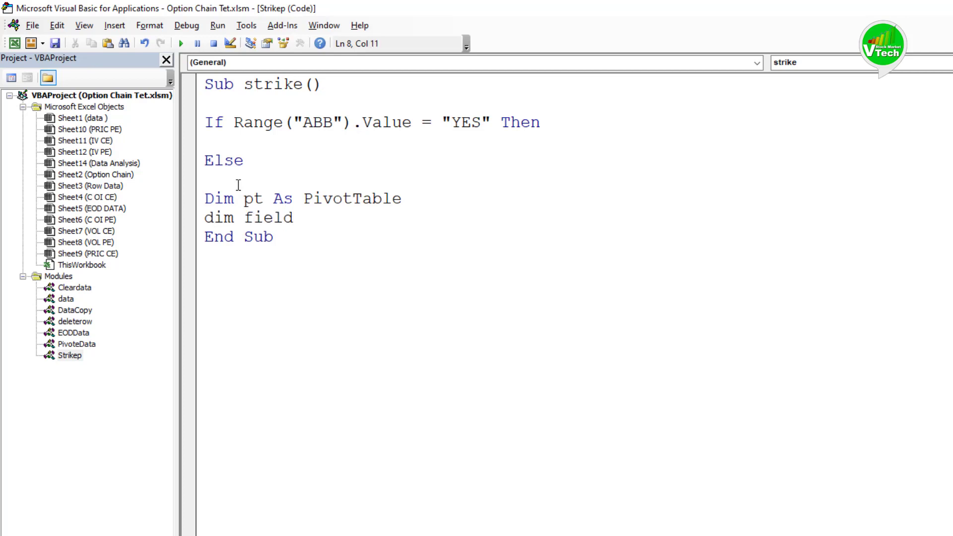
text(as pivotfield)
key(Return)
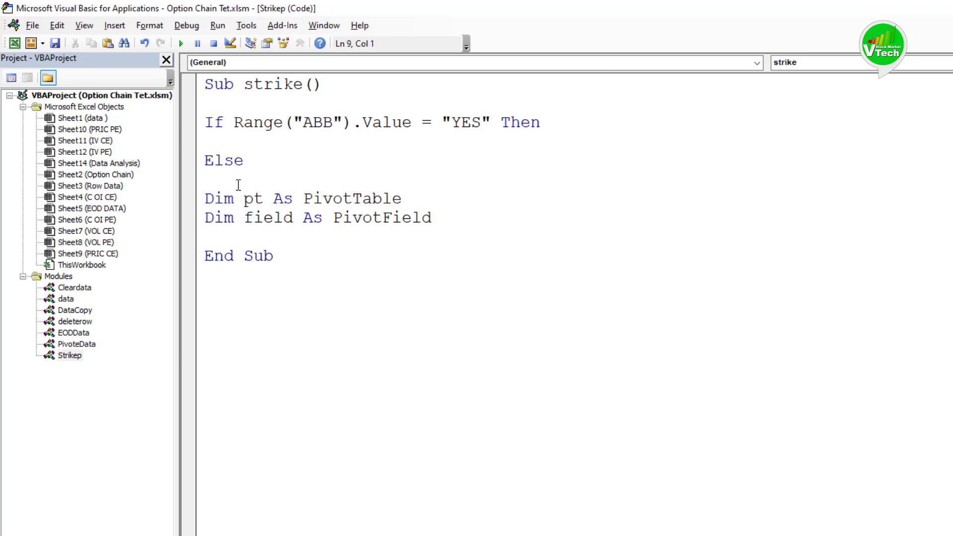
- Declare strp As String below the field declaration and leave a blank line after it
text(dim strp)
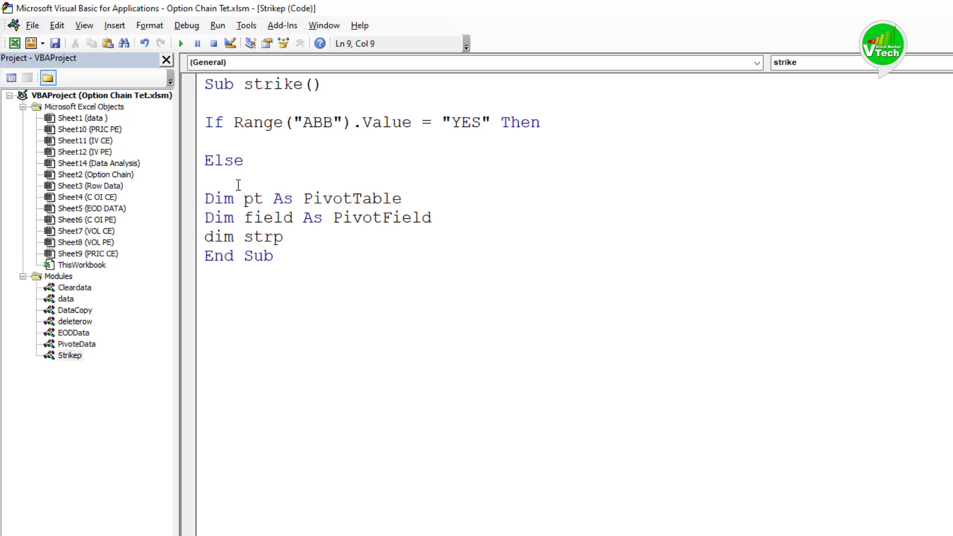
text( as s)
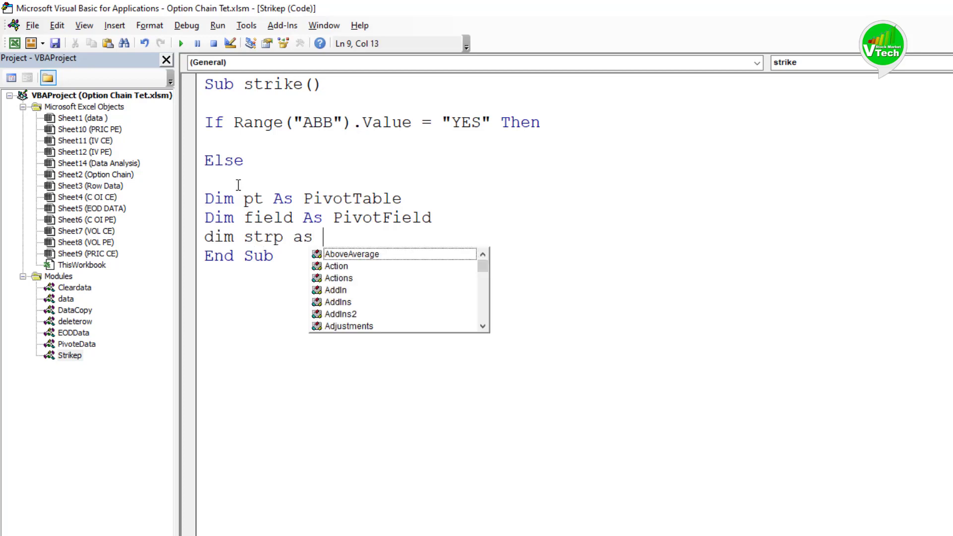
text(i)
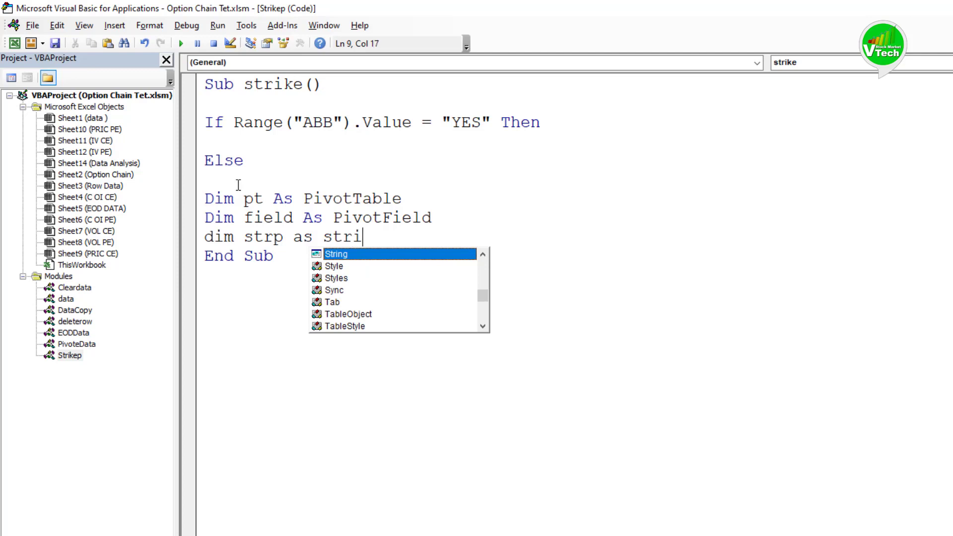
text(ng)
key(Return)
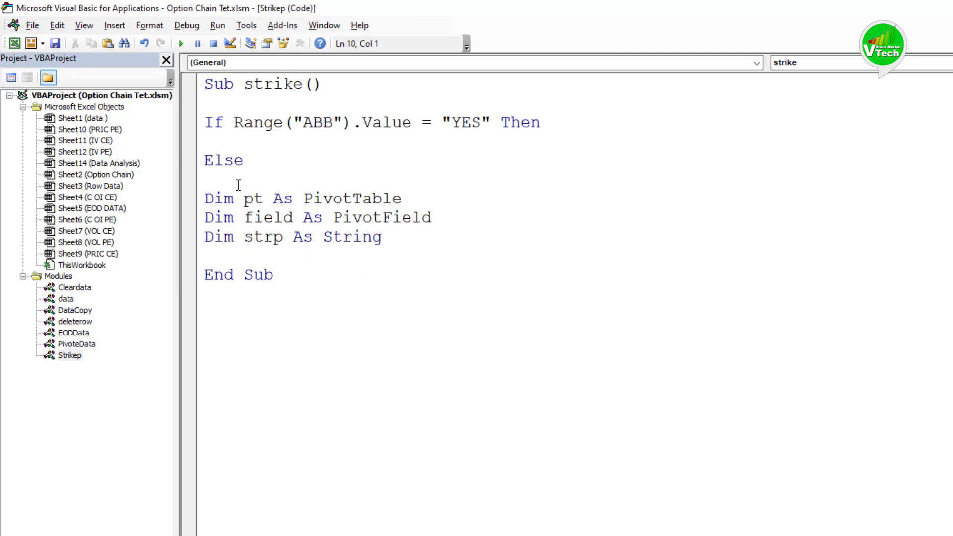
key(Return)
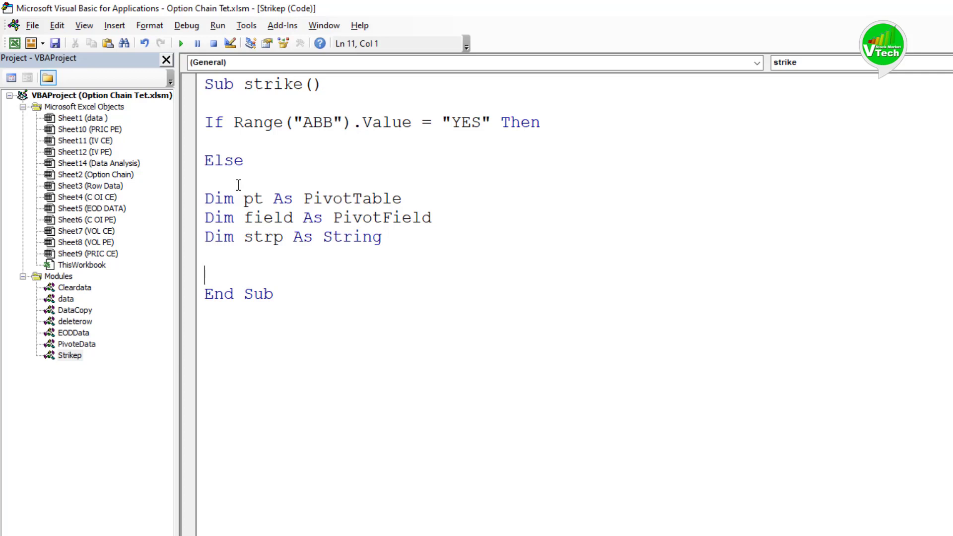
- Begin the Set pt statement with Worksheets("Data Analysis").PivotTables(", checking the sheet's name in the workbook
text(set pt = )
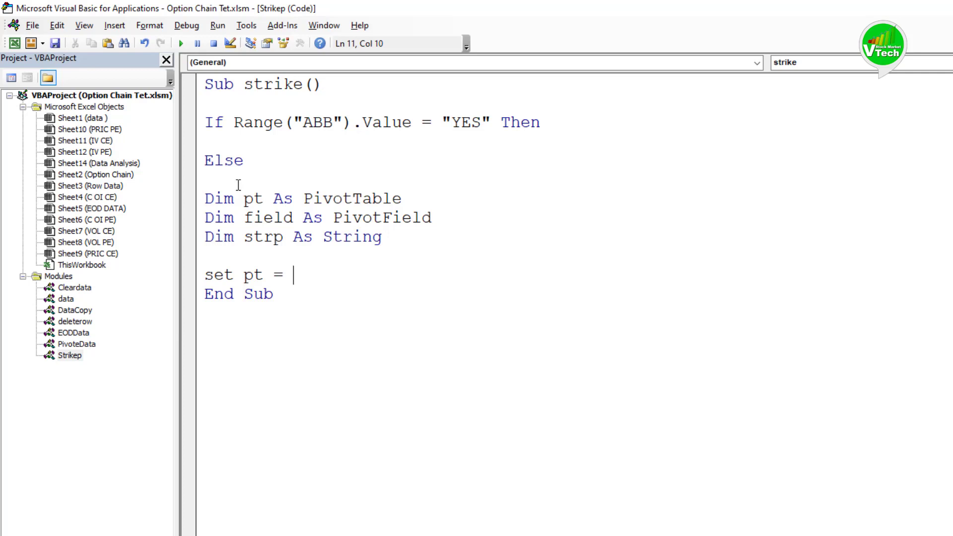
text(worksheets()
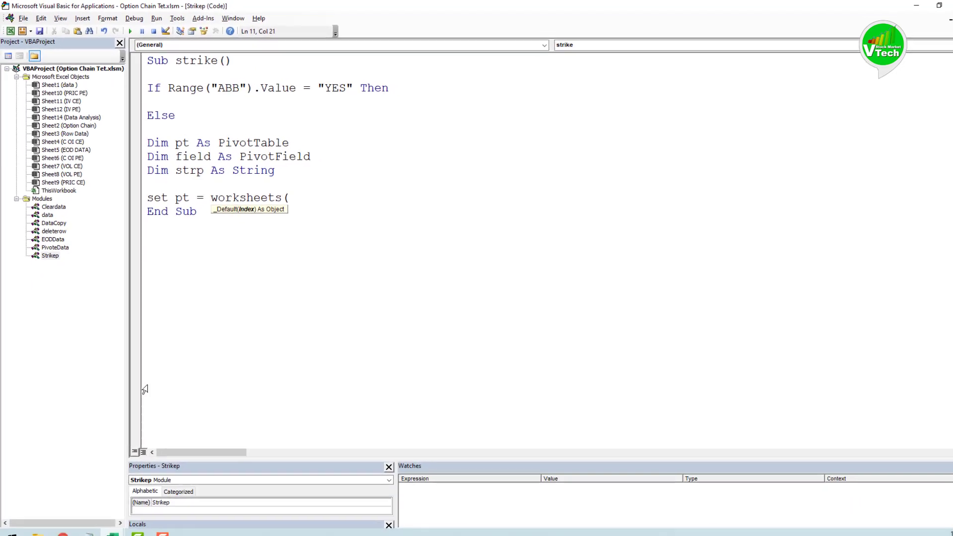
mouse_move(110, 526)
click(53, 453)
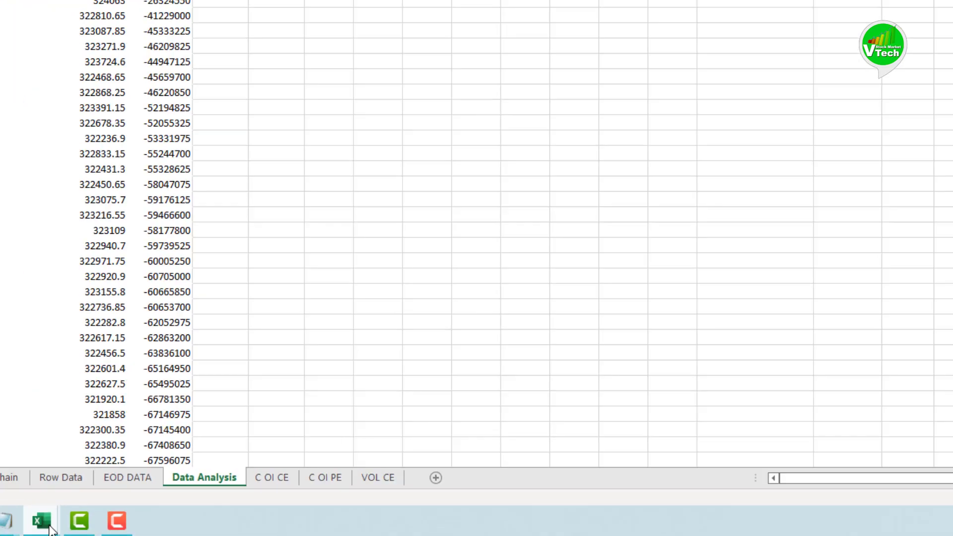
mouse_move(51, 529)
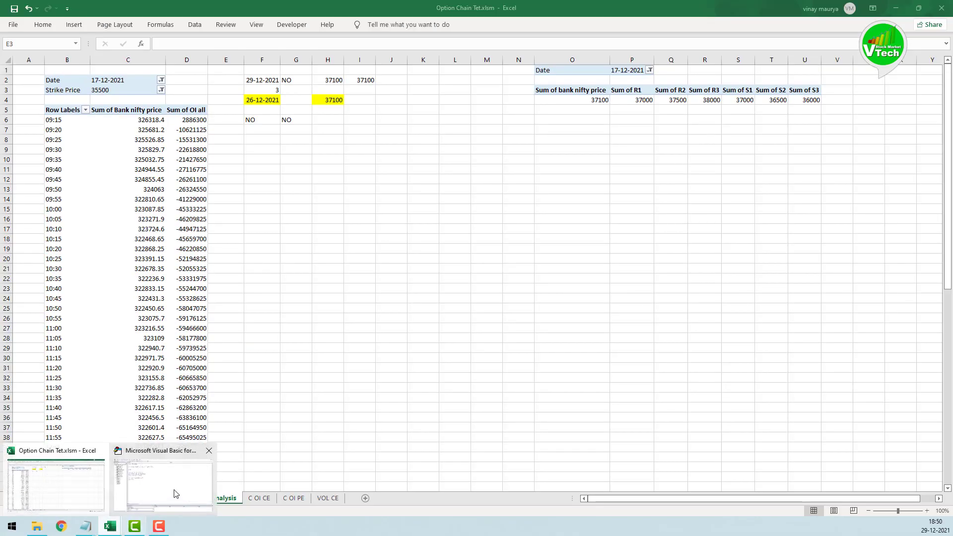
click(159, 457)
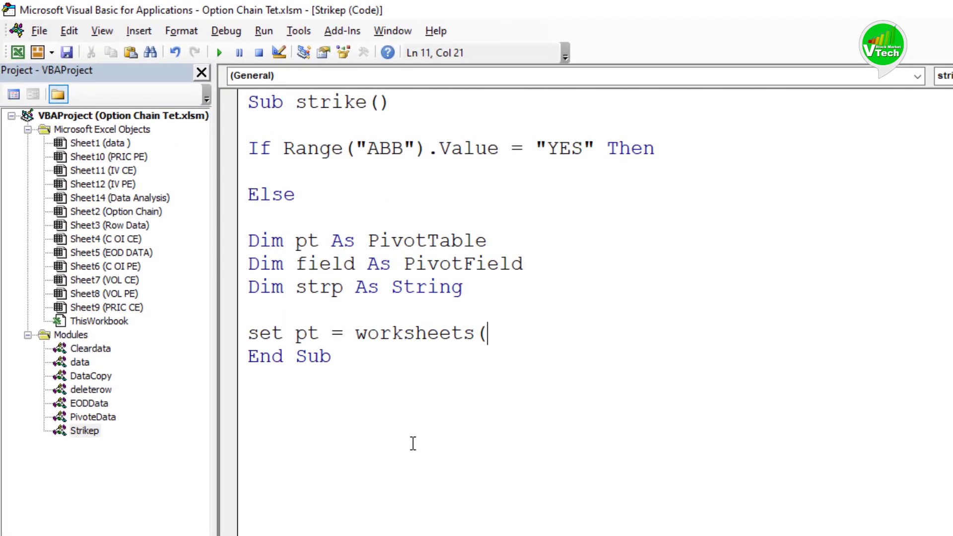
text("Data Analysis"))
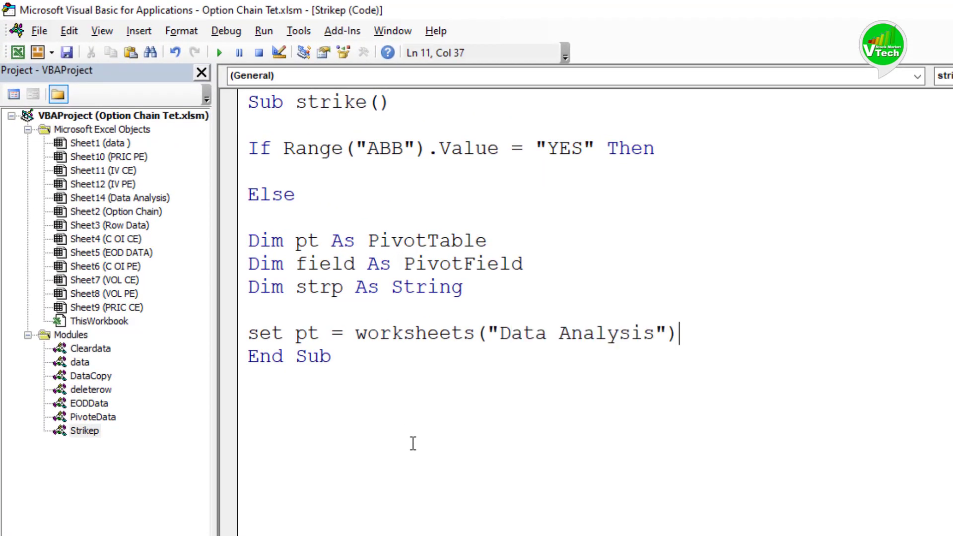
text(.Pivottables)
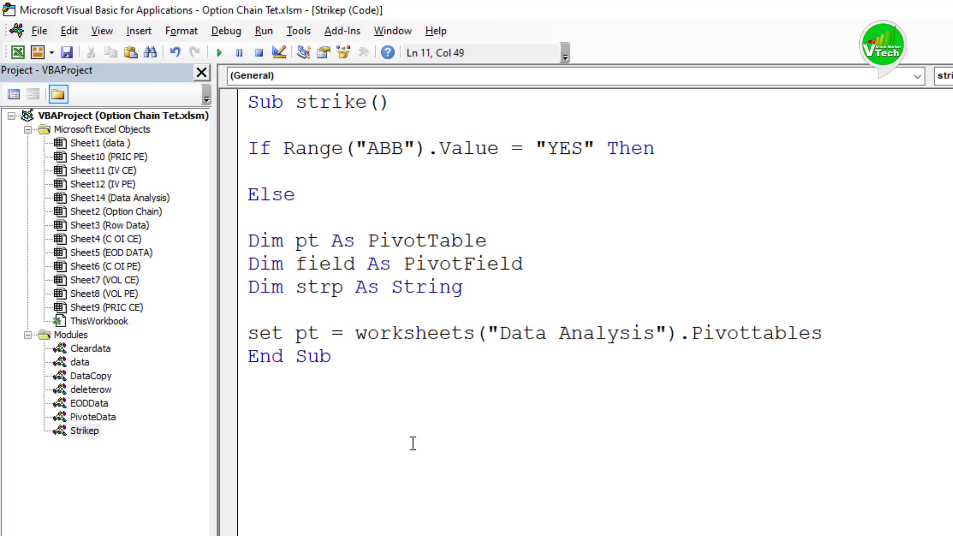
text((")
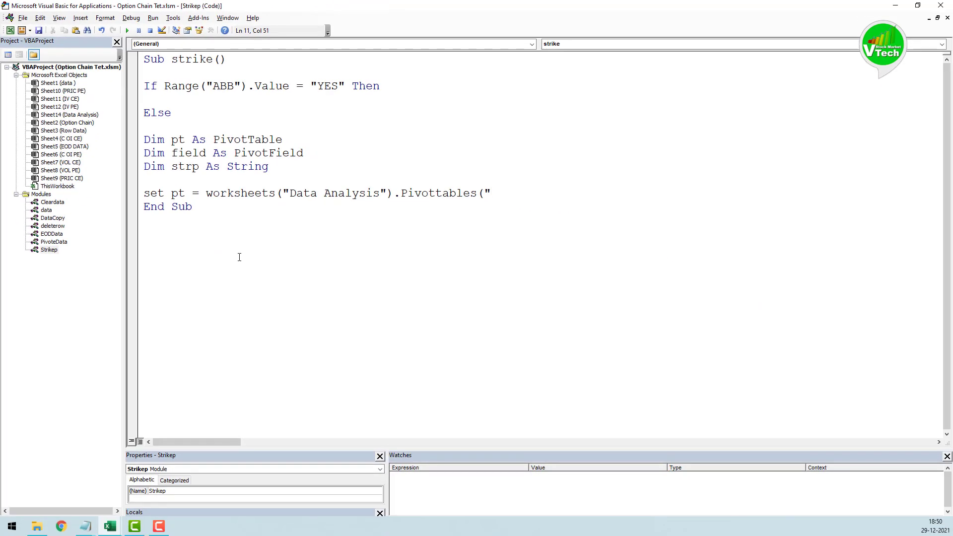
- Look up the name of the strike price pivot table in Excel and complete the Set pt statement in the editor with "PivotTable1")
click(110, 526)
click(62, 455)
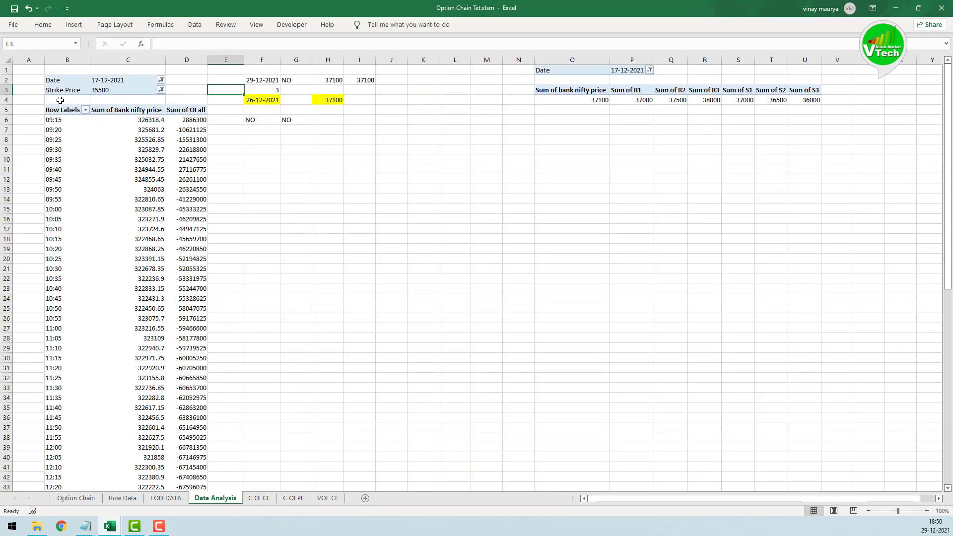
click(59, 108)
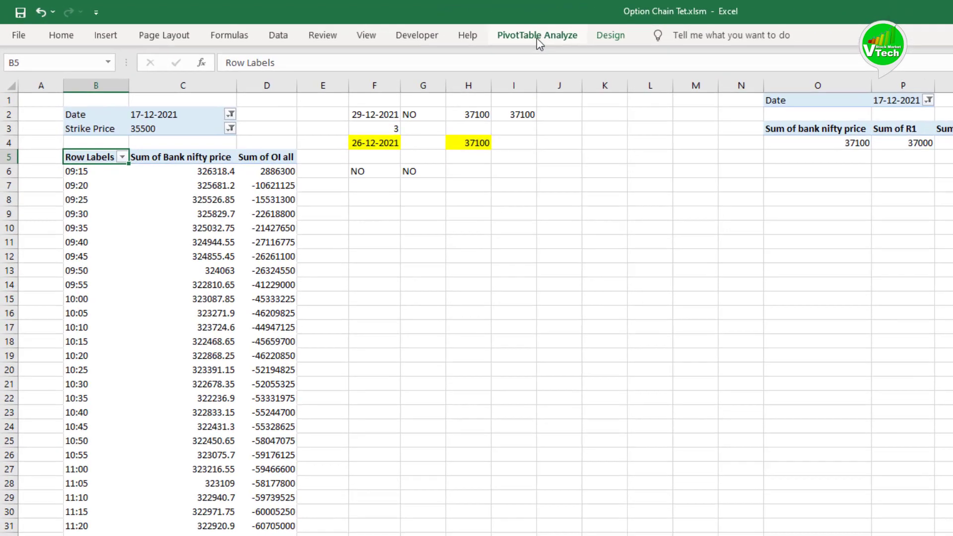
click(401, 27)
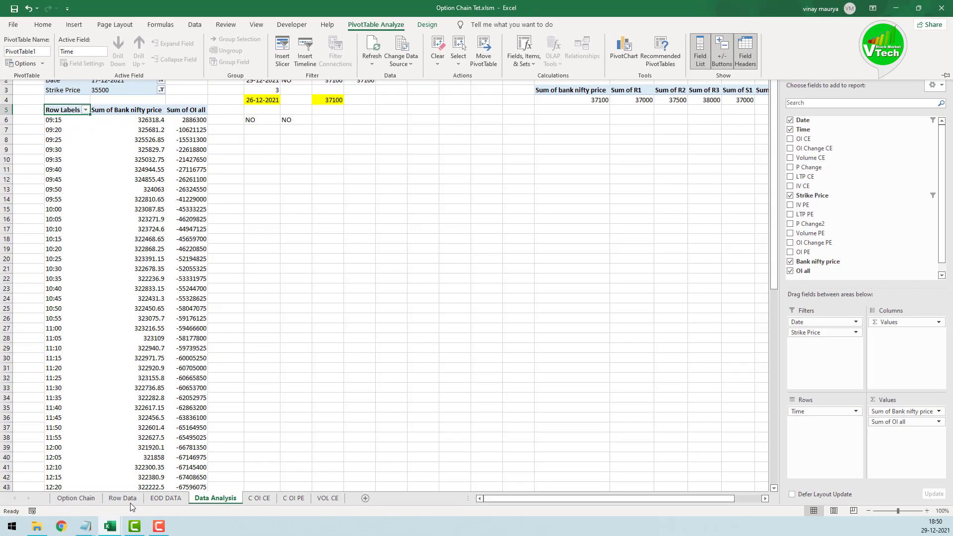
click(111, 526)
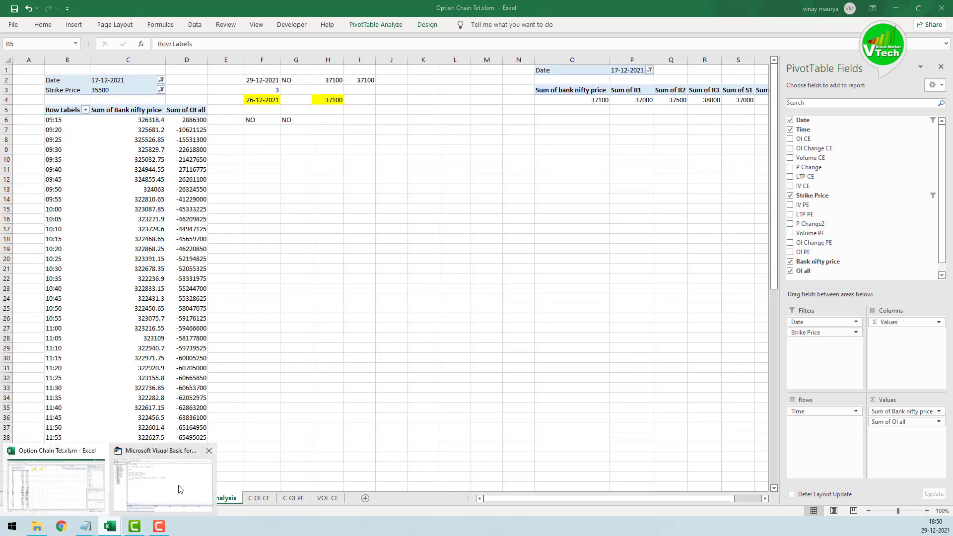
click(162, 476)
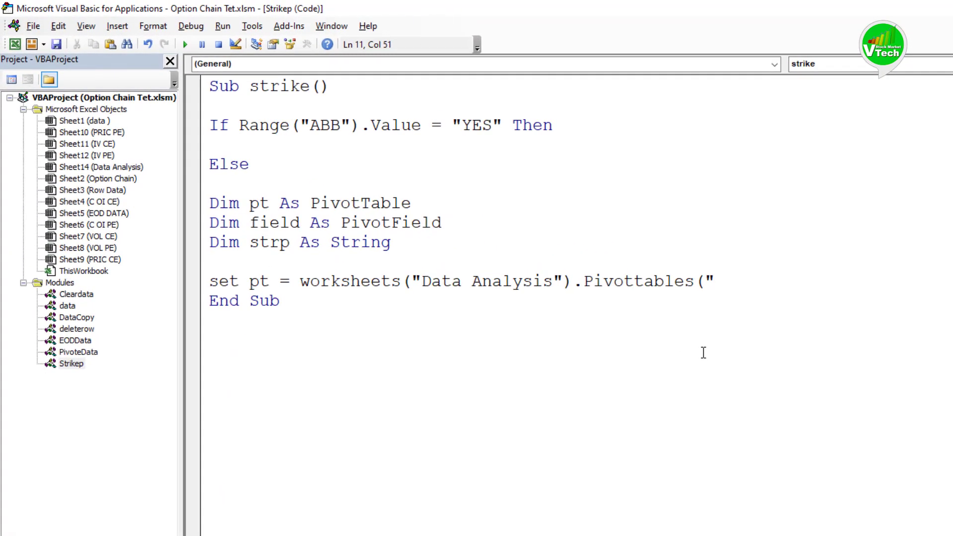
text(PivotTable1)
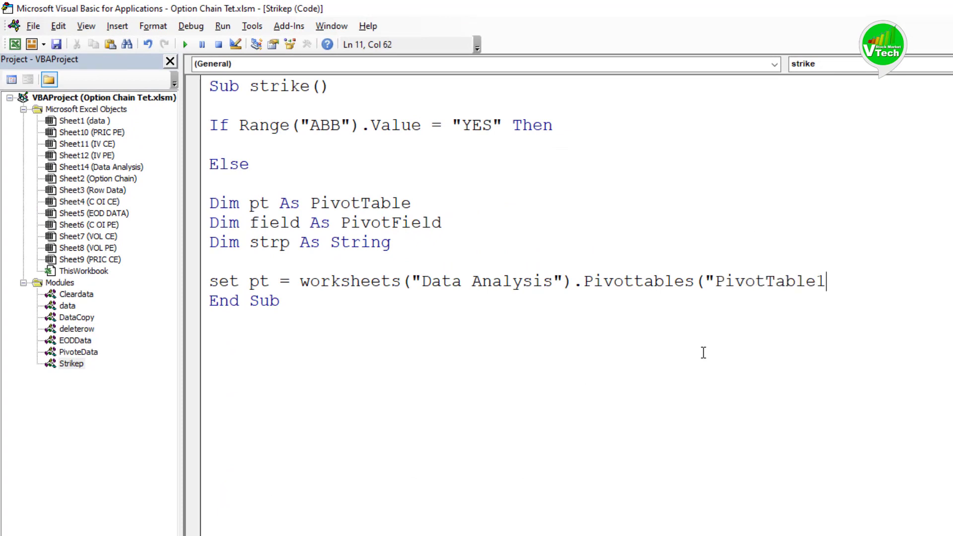
text("))
key(Return)
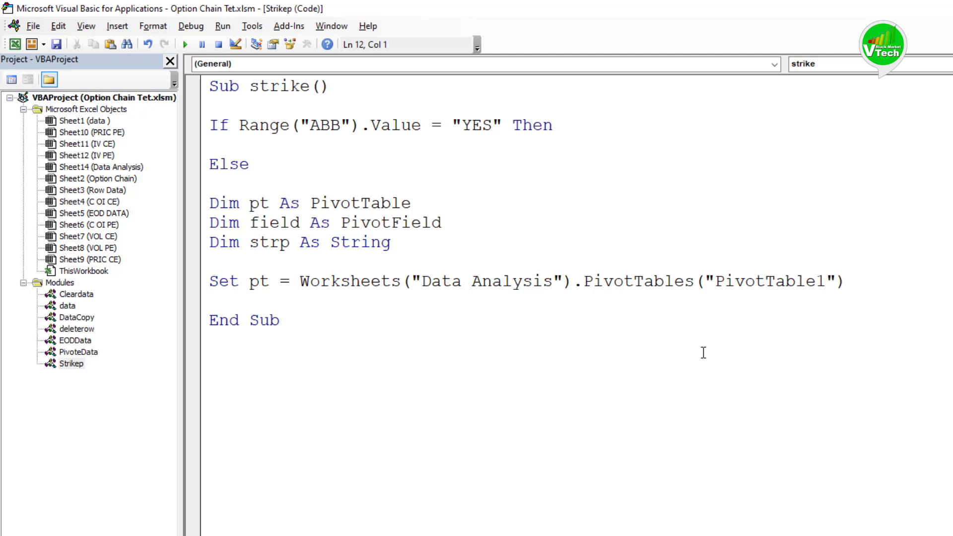
- Add the statement Set field = pt.PivotFields("Strike Price"), checking the filter field's name in the Excel pivot table
text(set field = )
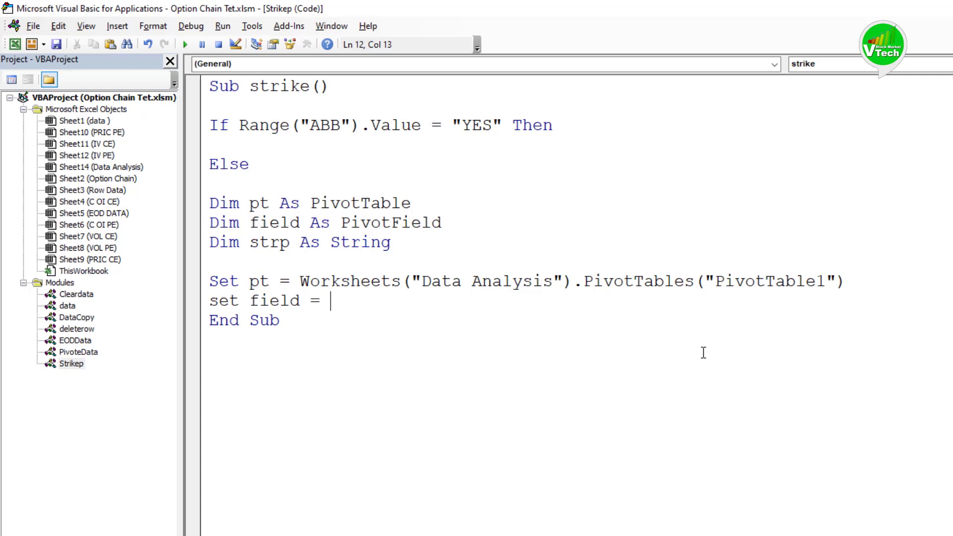
text(pt.)
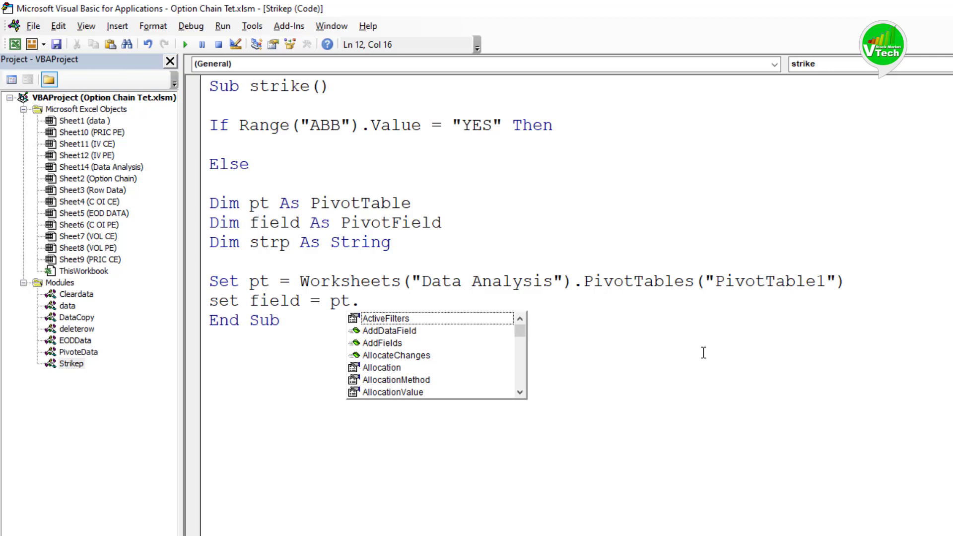
text(pivotfields)
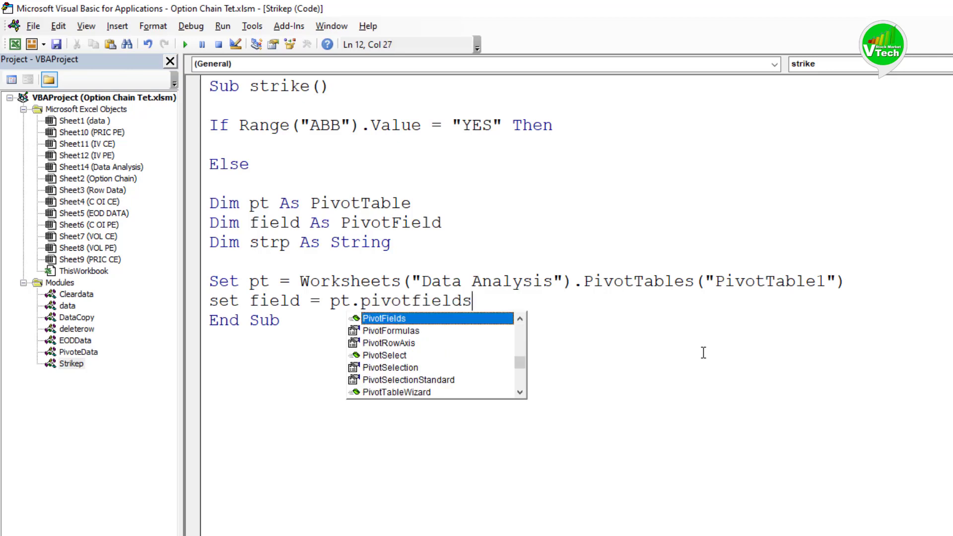
text(()
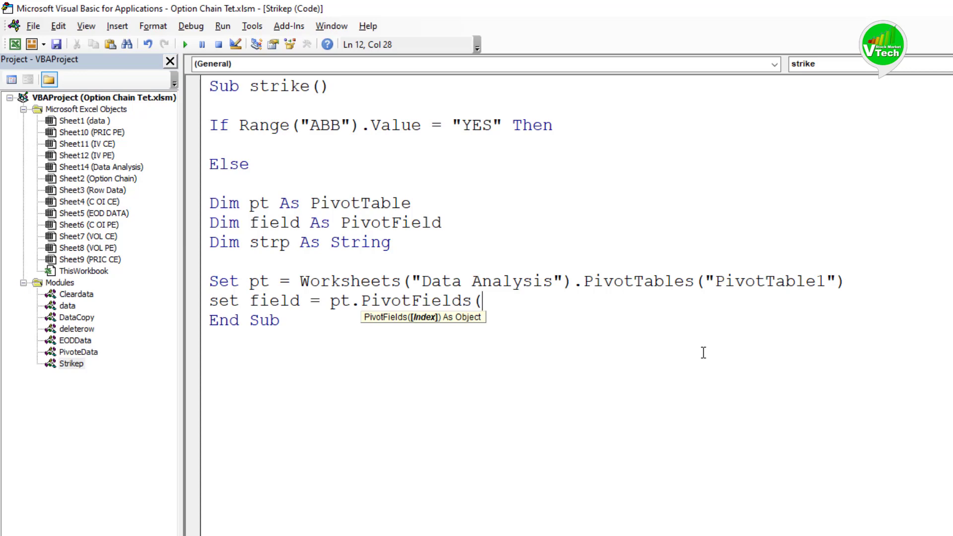
text("Strike Price)
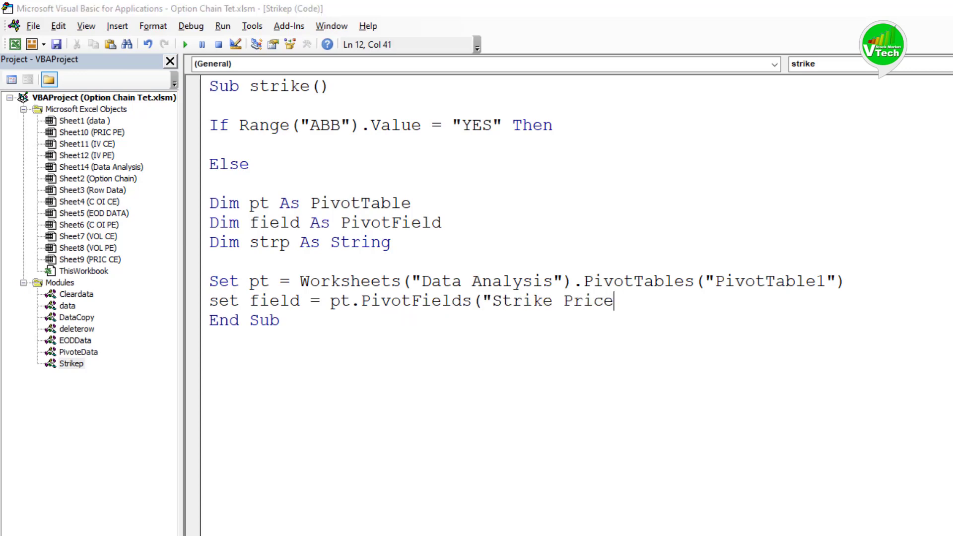
key(alt+Tab)
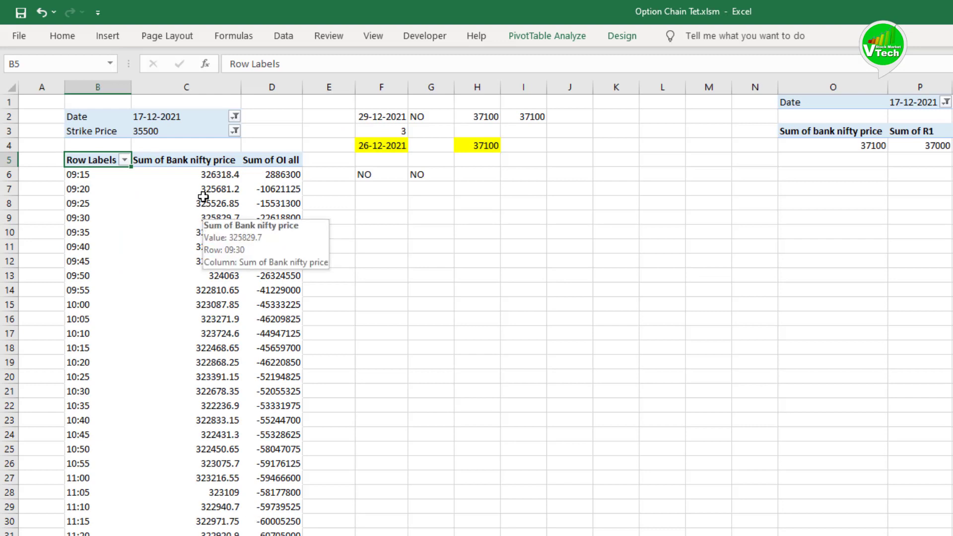
click(93, 135)
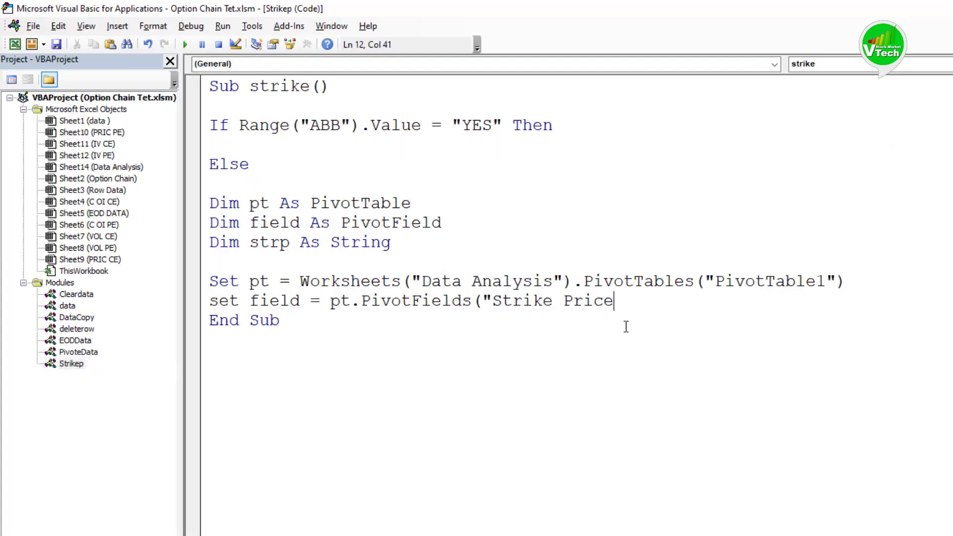
text("))
key(Return)
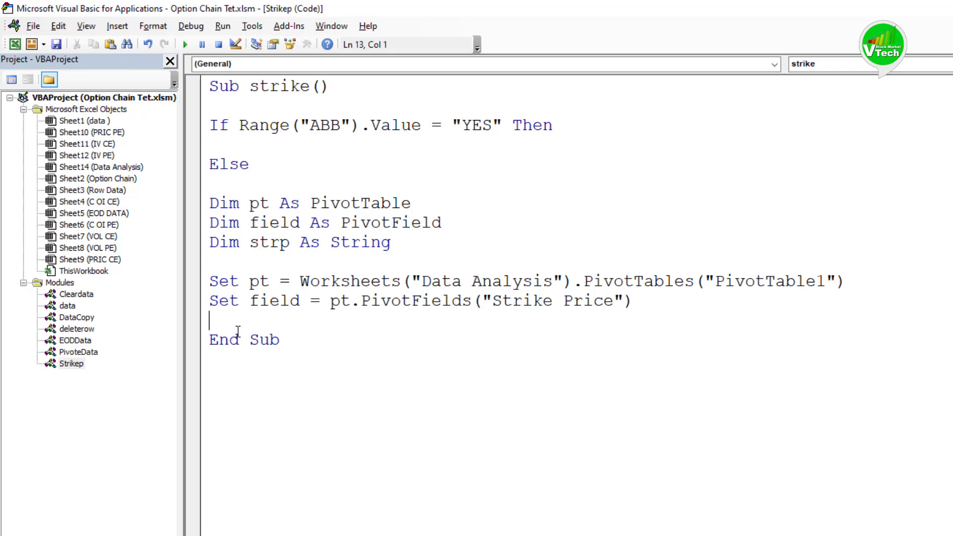
- Assign strp the value of Worksheets("Data Analysis").Range("h4").Value, checking the strike price cell's address in the workbook
text(strp = worksheets()
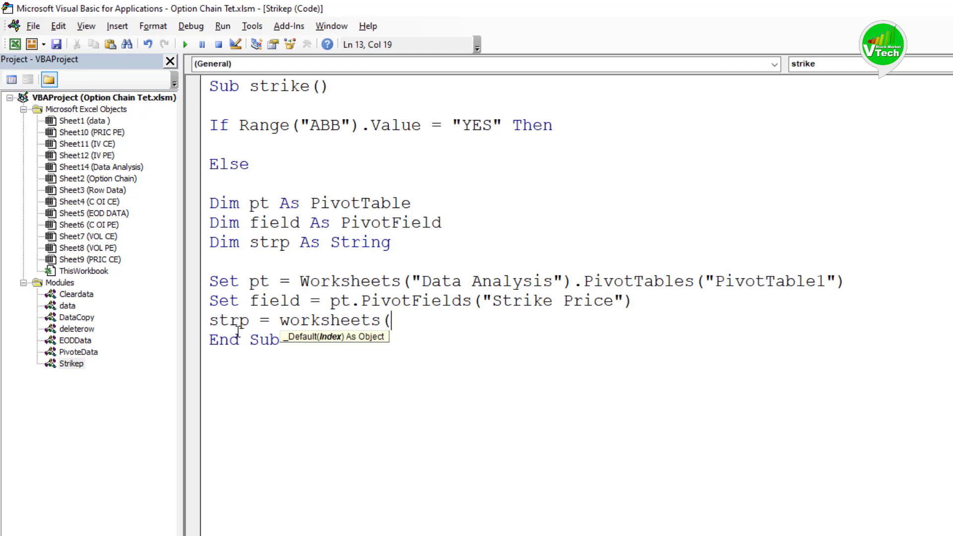
text("Data Analysis"))
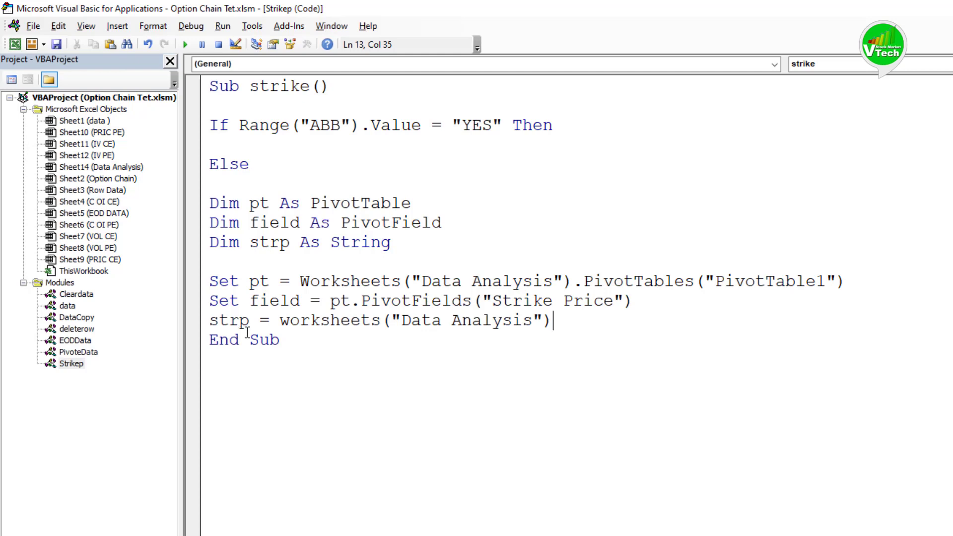
text(.Range()
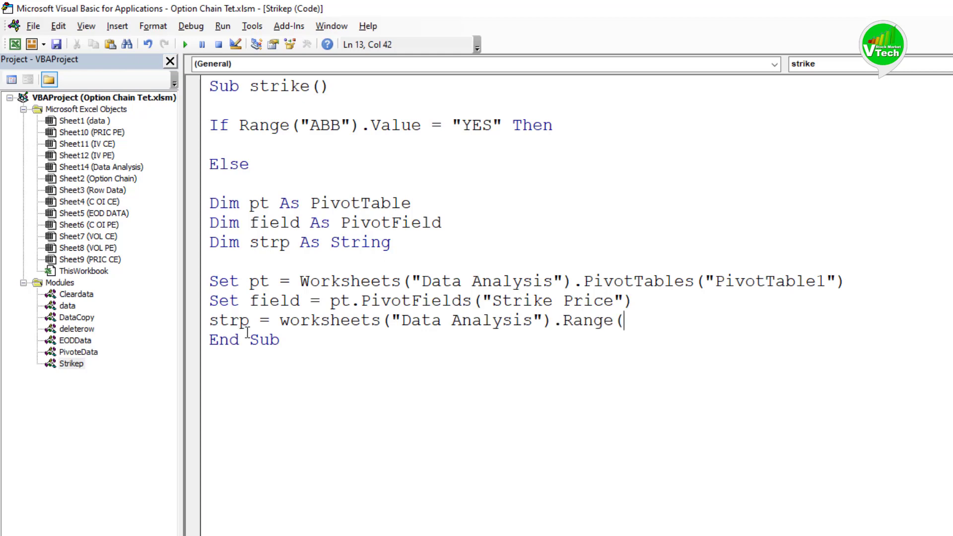
text(")
key(alt+Tab)
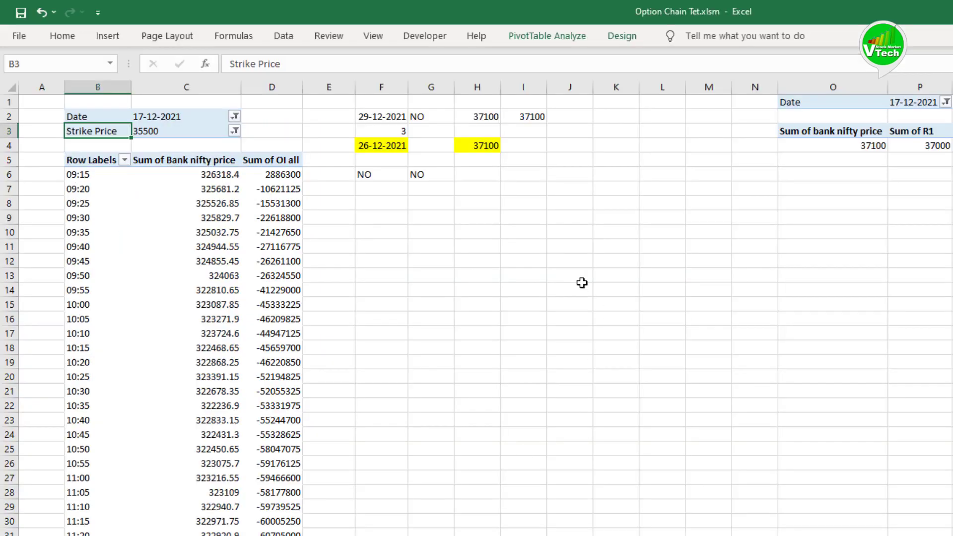
click(466, 186)
click(485, 146)
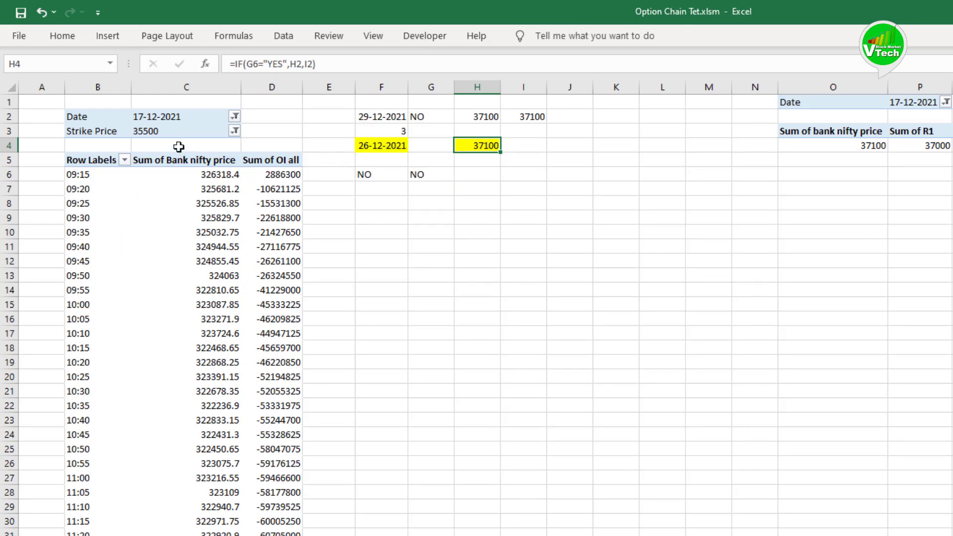
key(alt+Tab)
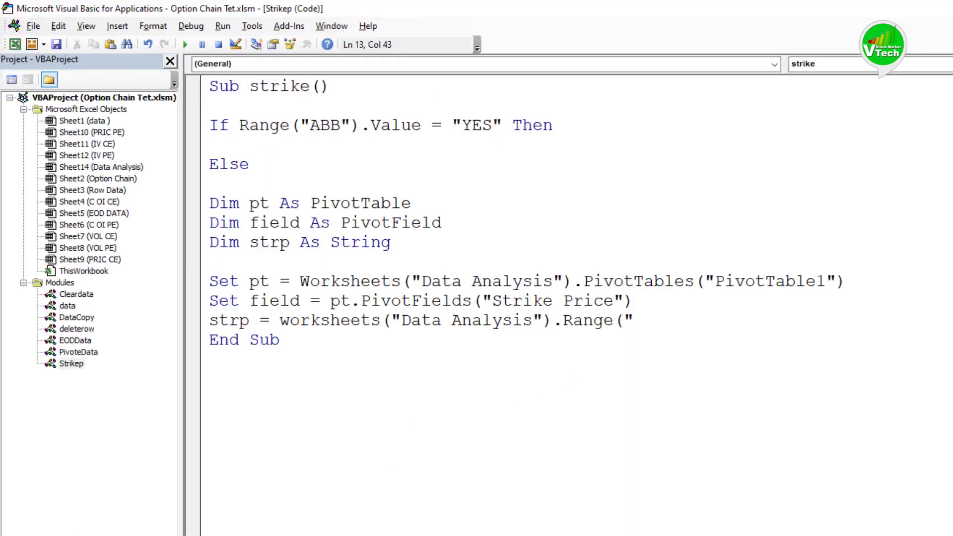
key(alt+Tab)
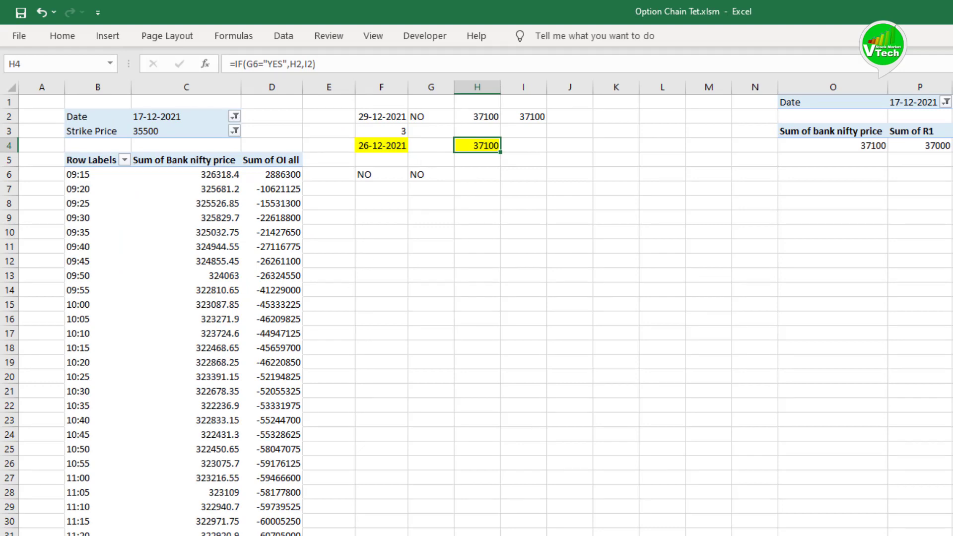
key(alt+Tab)
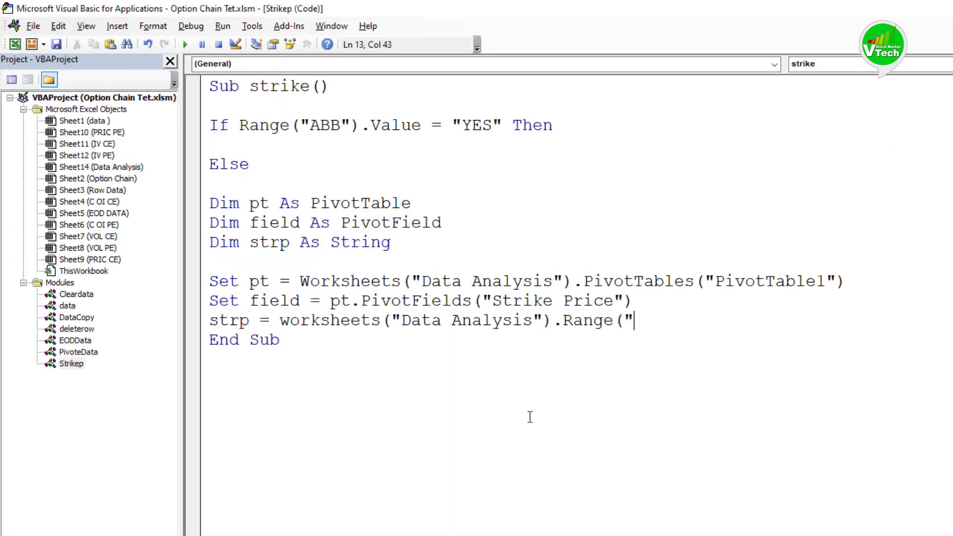
text(h4").value)
key(Return)
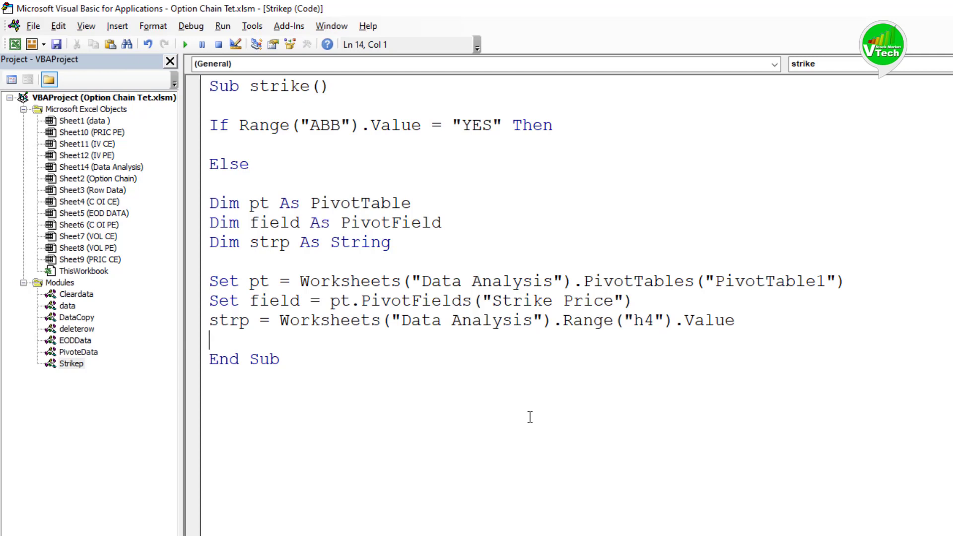
- Open a With pt block below the strp assignment and add field.ClearAllFilters as its first statement
text(With pt)
key(Return)
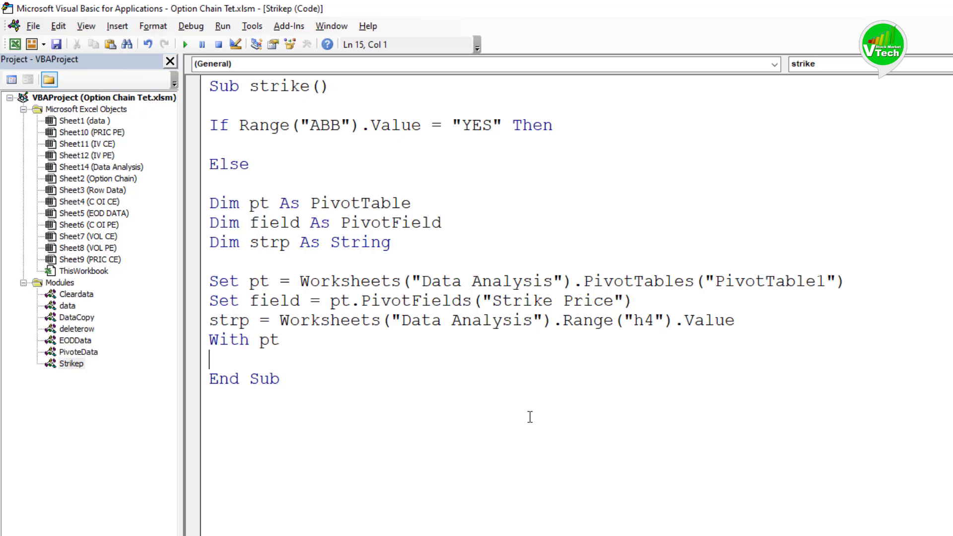
text(Field.clear)
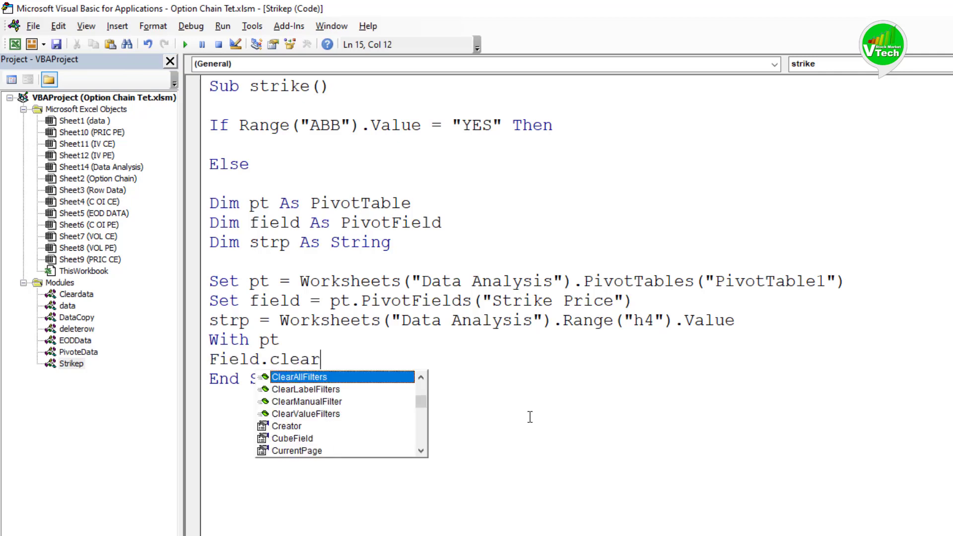
double_click(304, 378)
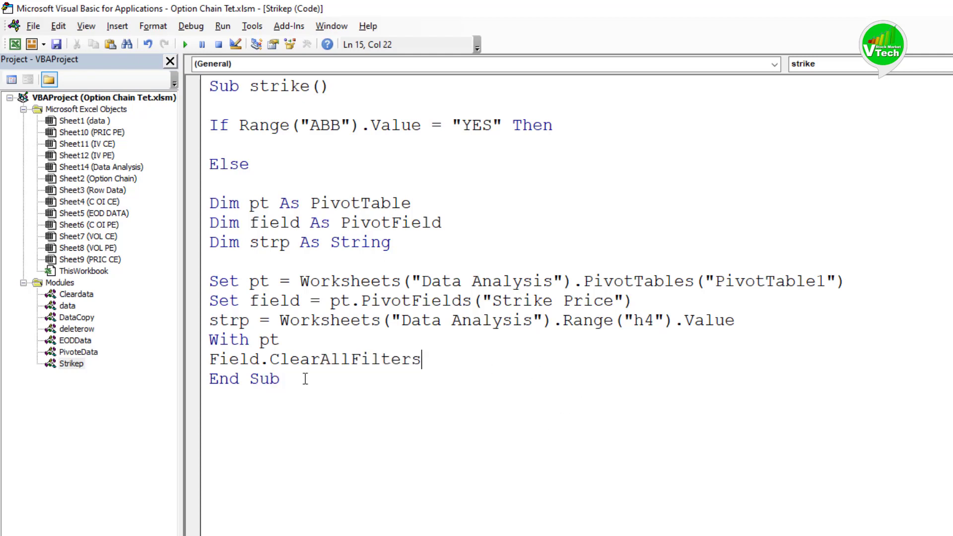
key(Return)
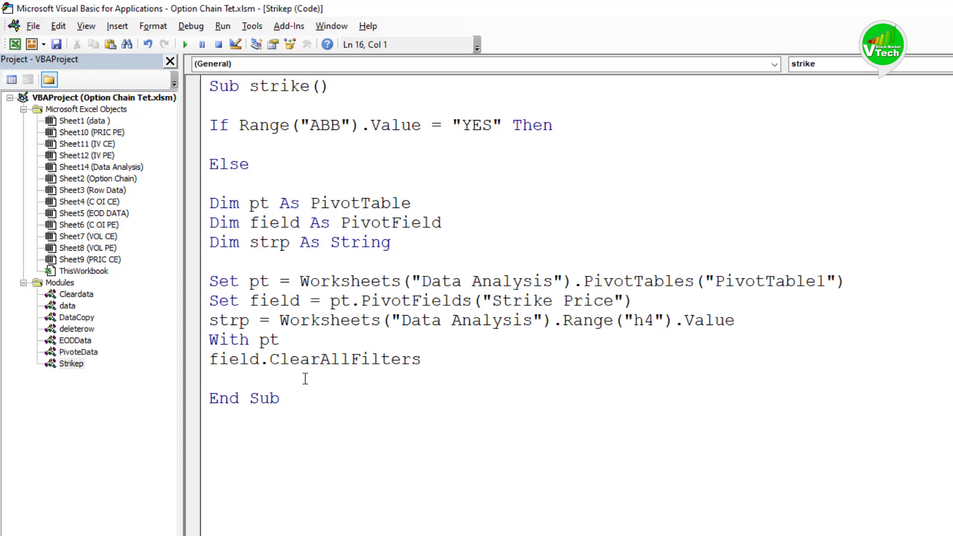
- Add the line field.CurrentPage = strp below the ClearAllFilters statement
text(field.)
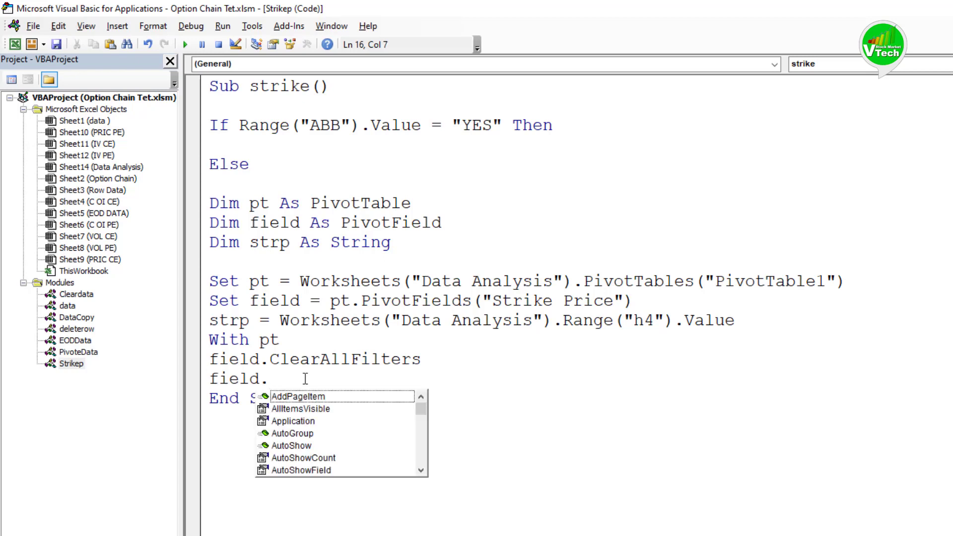
text(CurrentPage =)
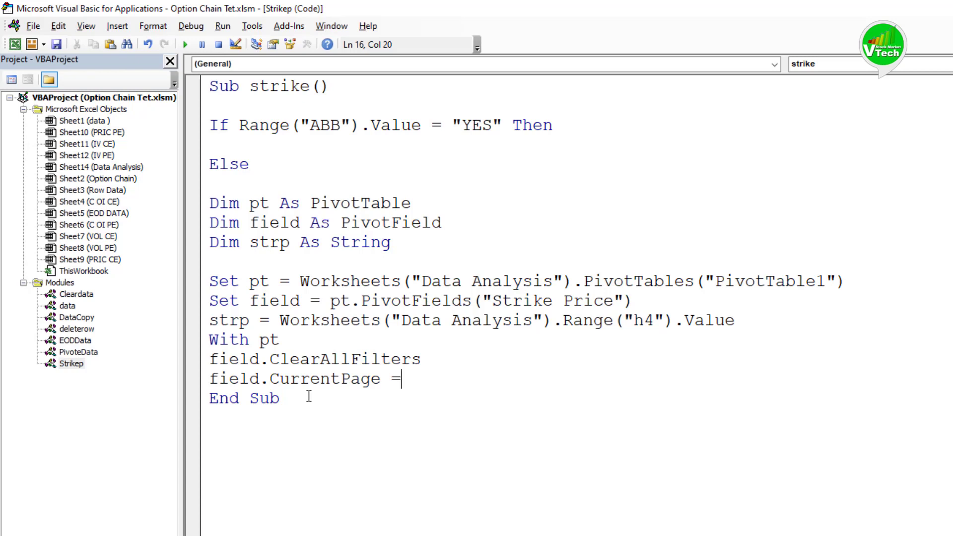
text(s)
key(BackSpace)
key(BackSpace)
text(strp)
key(Return)
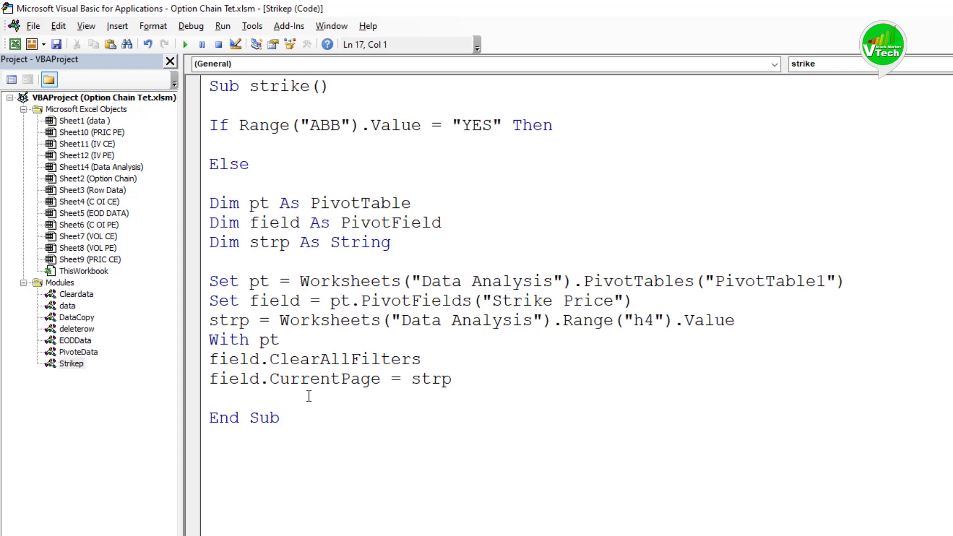
- Add pt.RefreshTable and close the open blocks with End With and End If on separate lines
text(pt.RefreshTable)
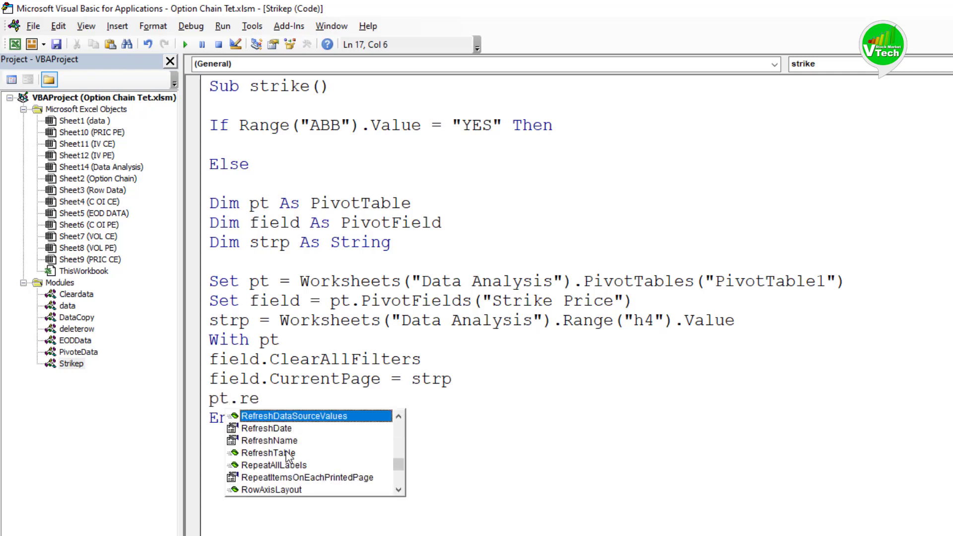
key(Return)
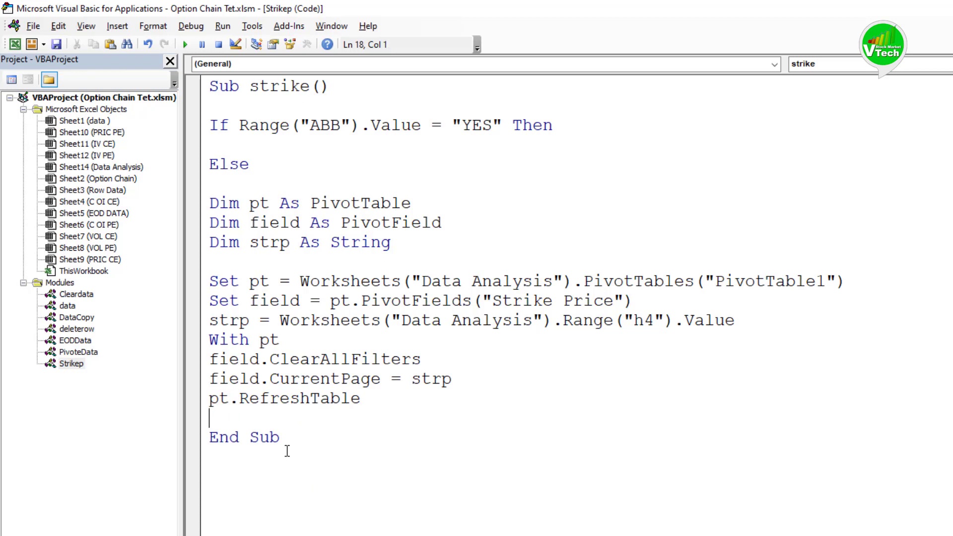
text(End With)
key(Return)
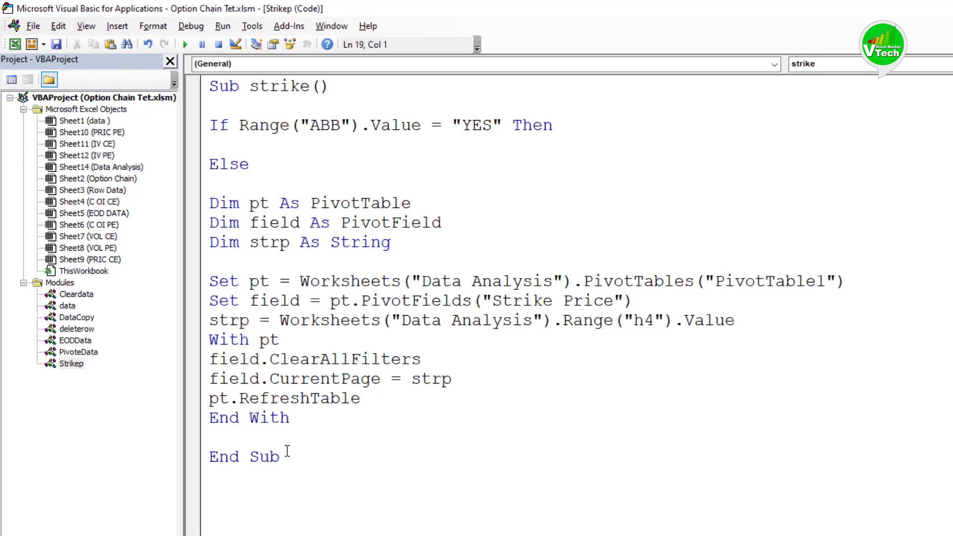
text(end if)
key(Return)
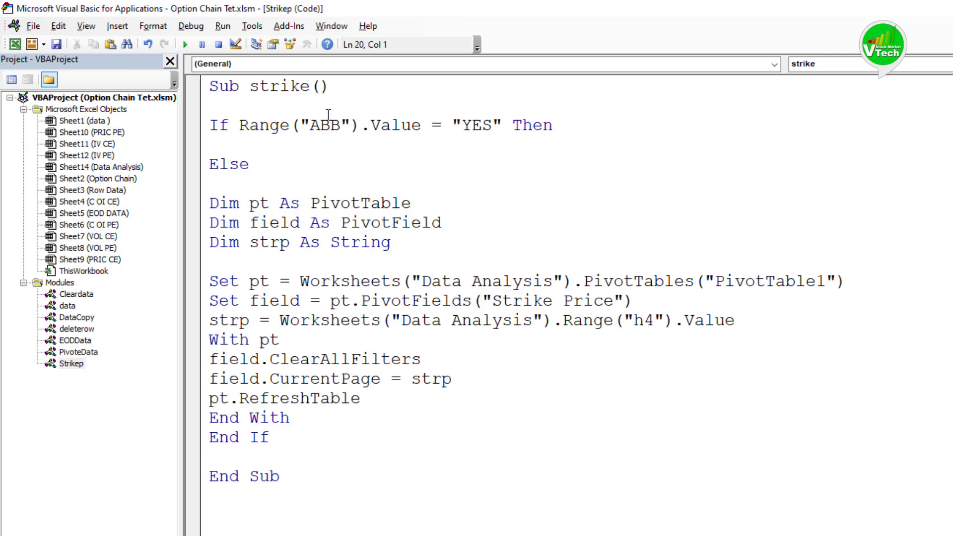
- Run the strike macro from the VBA editor and check the pivot table's Strike Price filter on the Data Analysis sheet in Excel
click(329, 89)
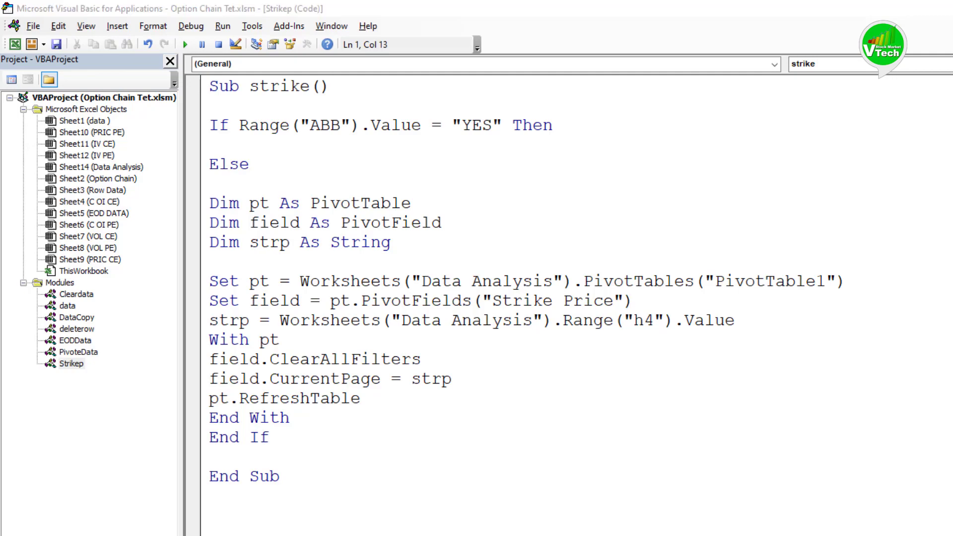
key(alt+Tab)
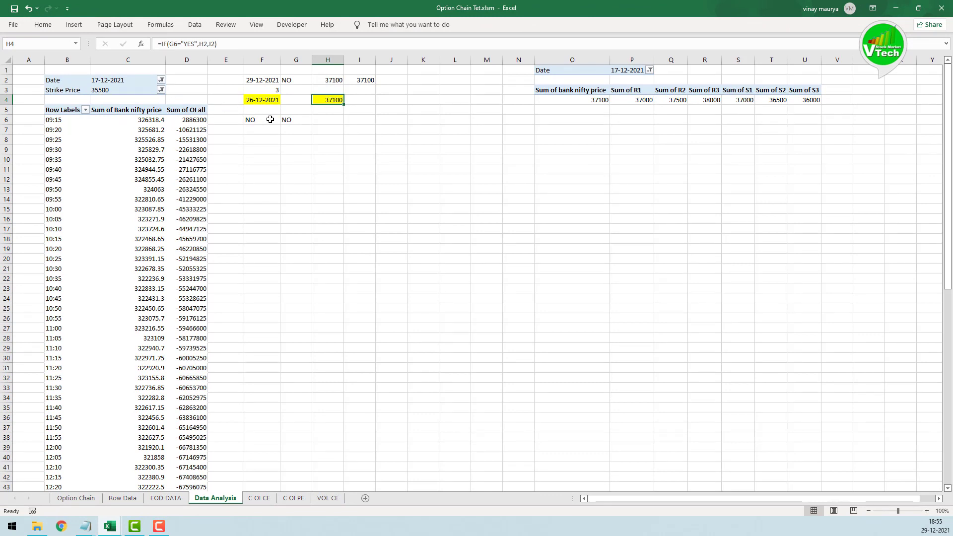
click(327, 116)
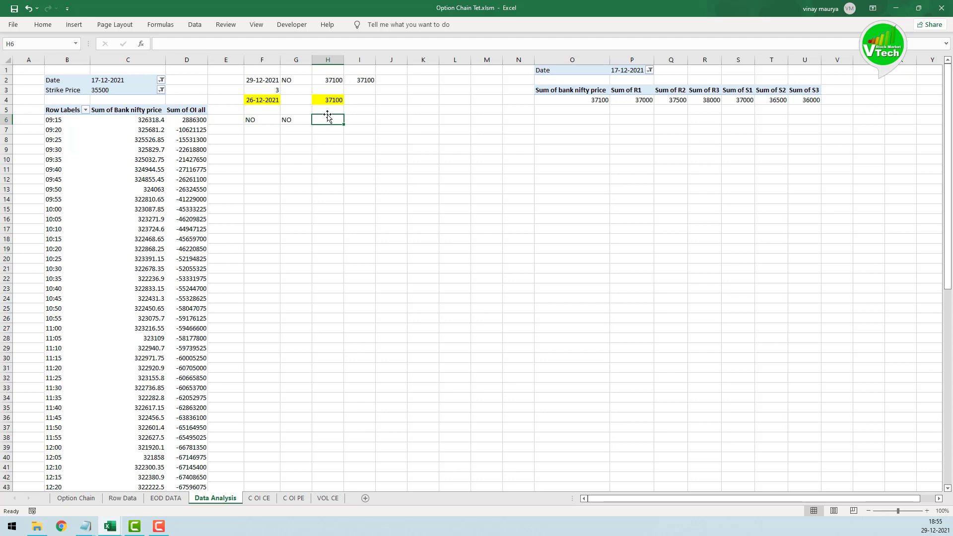
key(alt+F11)
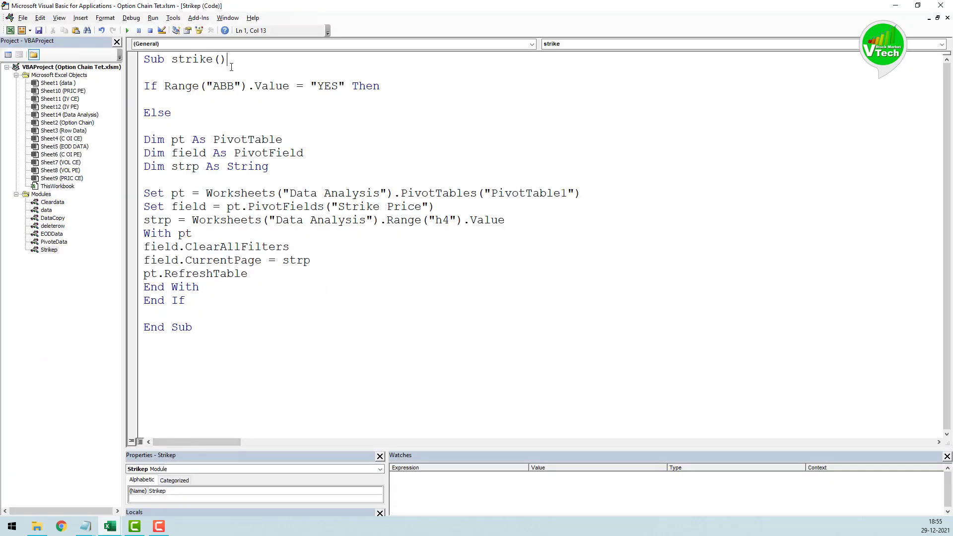
click(127, 30)
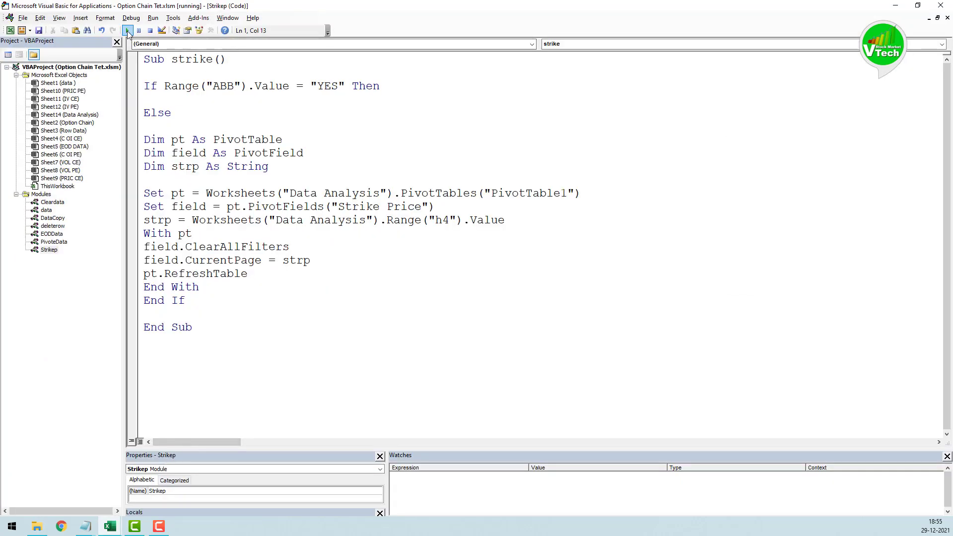
mouse_move(110, 526)
click(56, 489)
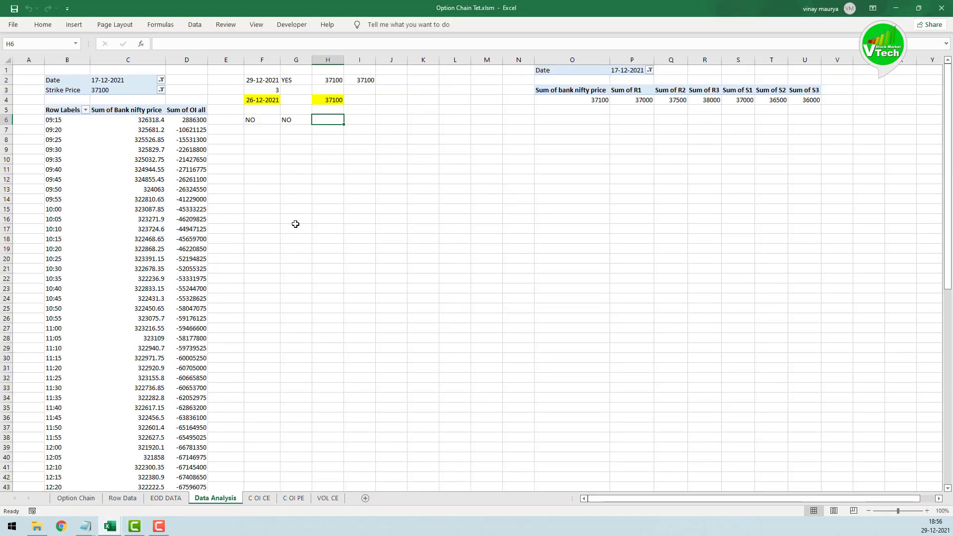
key(ctrl+shift+d)
drag(87, 82, 137, 96)
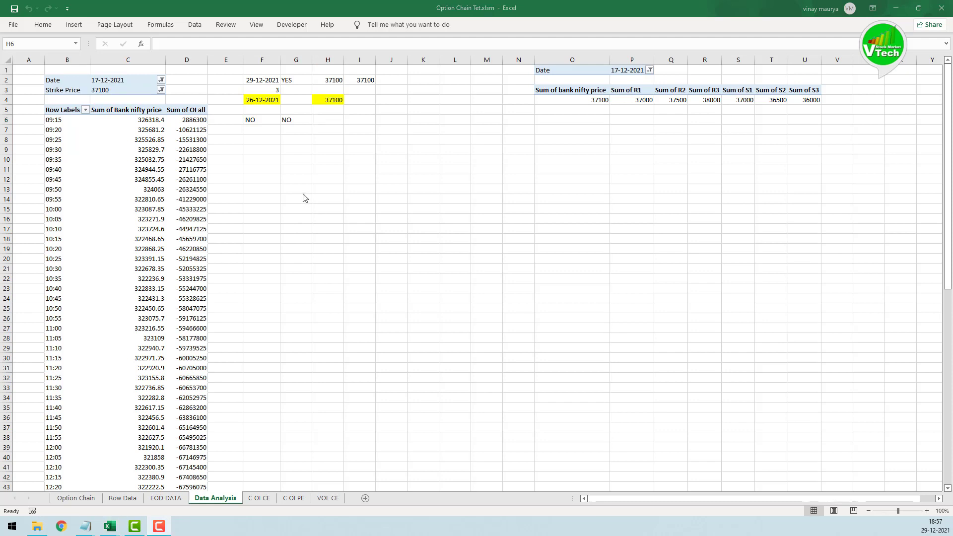
- Open the PivoteData module in the VBA editor and add a strike call below pivotd in the ALLpivot macro
click(285, 25)
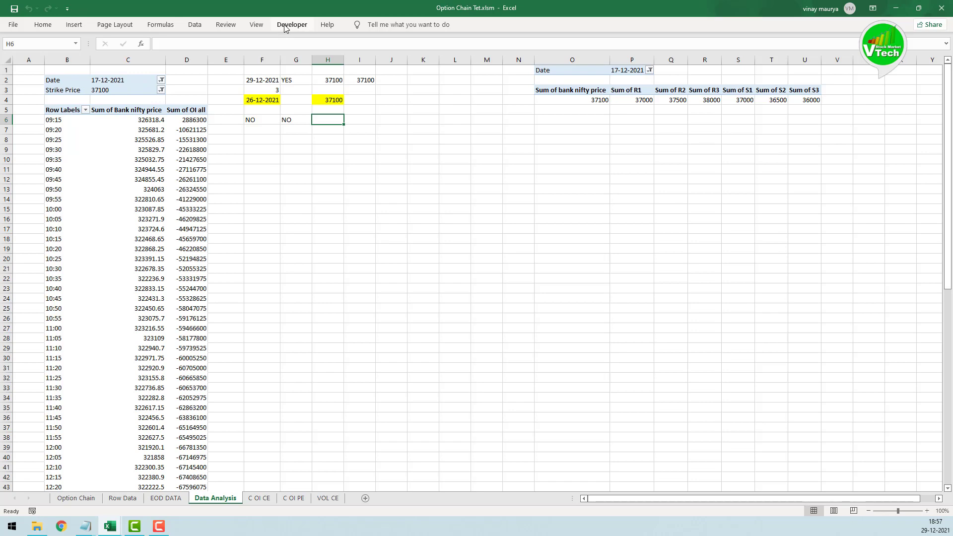
click(291, 25)
click(15, 47)
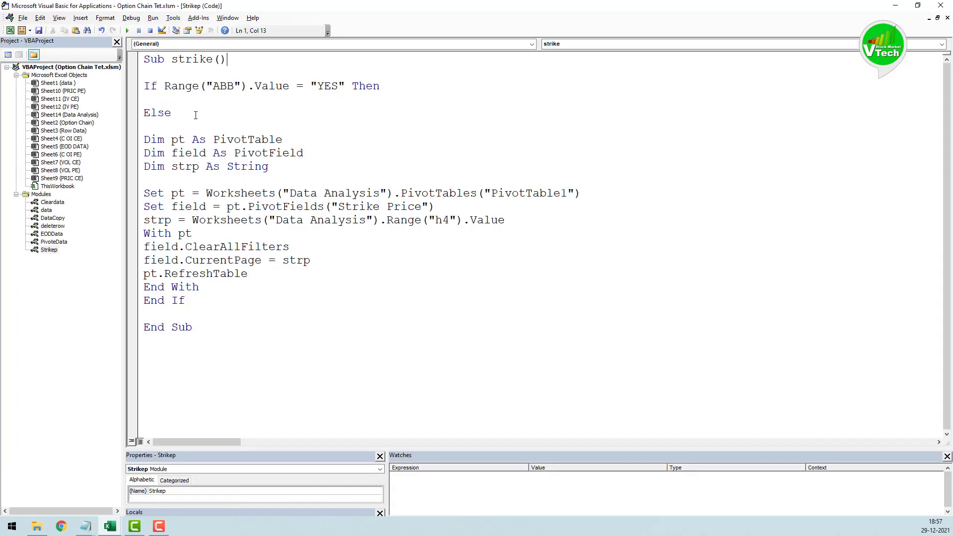
drag(175, 60, 217, 60)
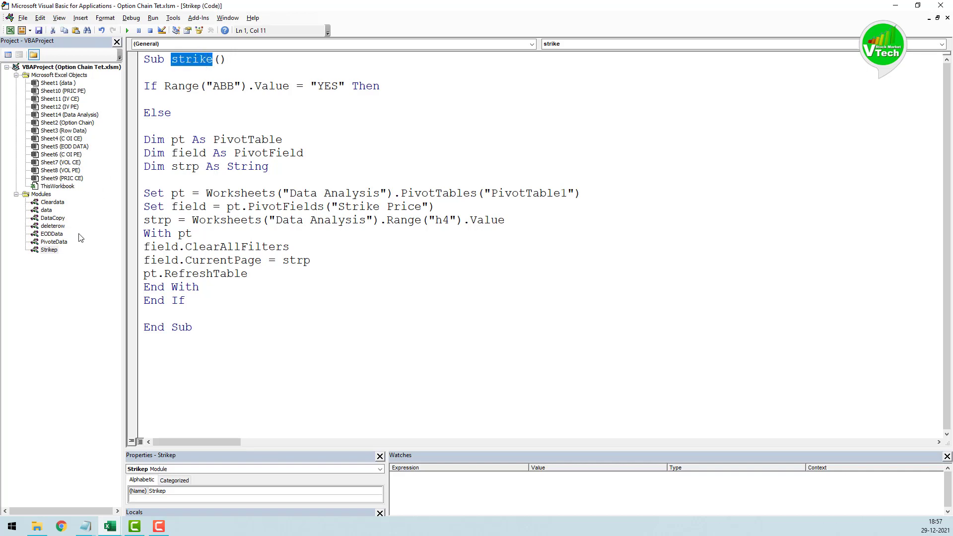
double_click(60, 243)
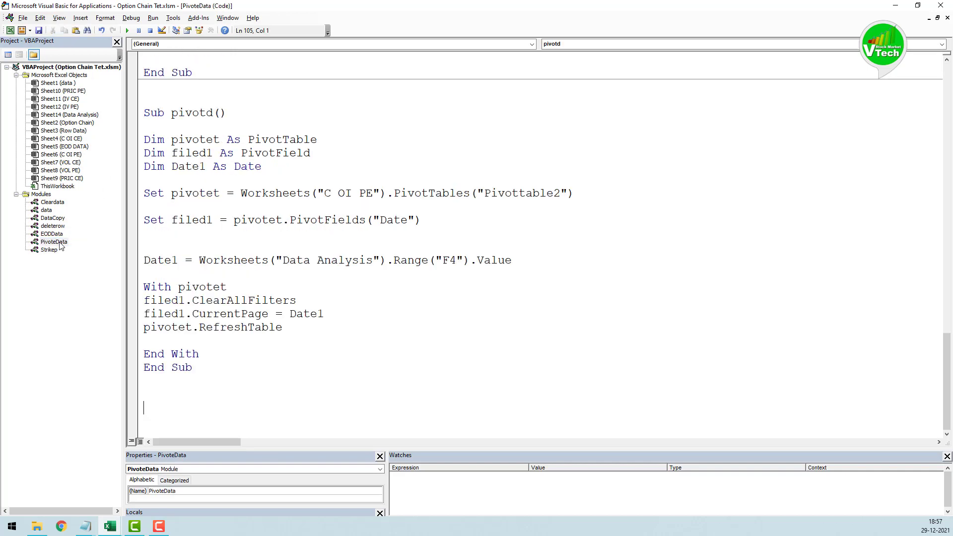
scroll(239, 148, up, 20)
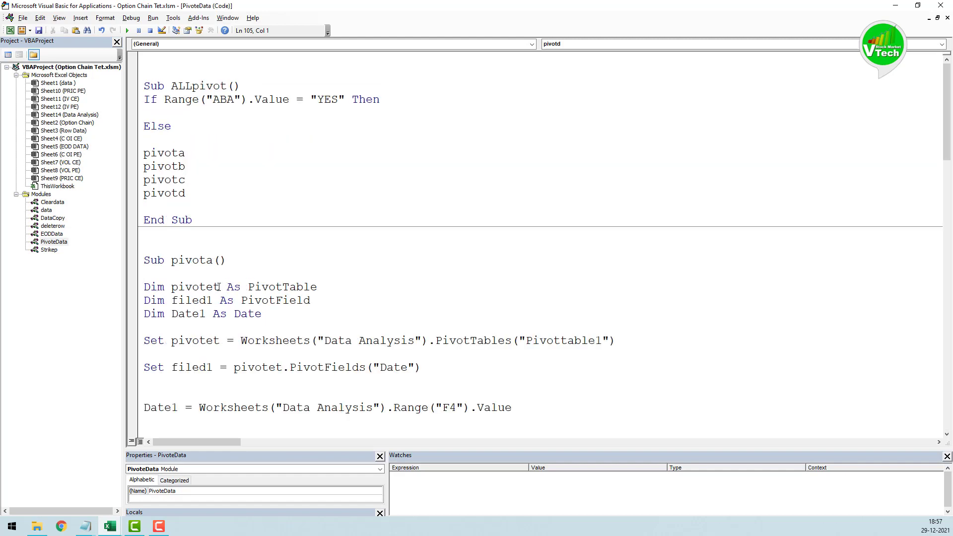
click(156, 208)
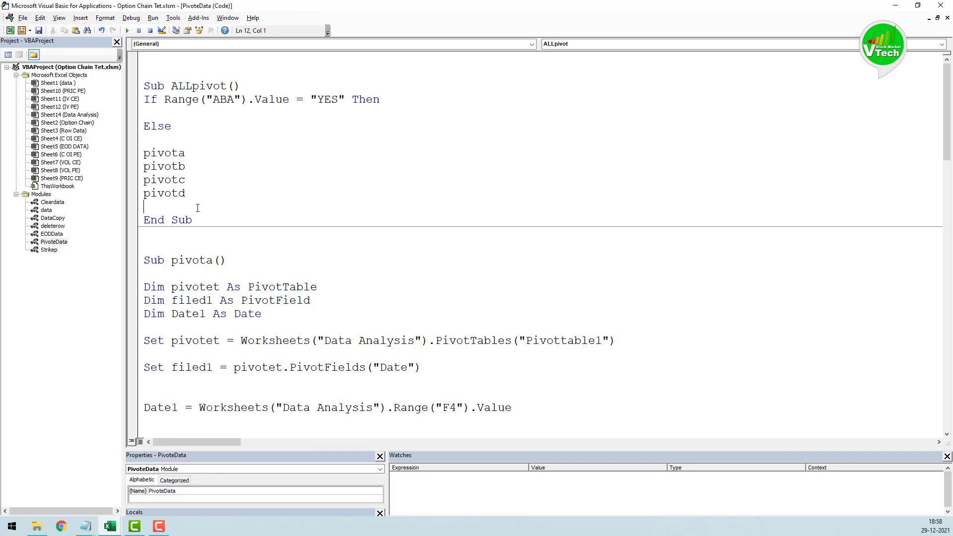
text(strike)
- Select the ALLpivot macro name in the code and check date cell I5 on the Option Chain sheet in Excel
drag(174, 85, 226, 81)
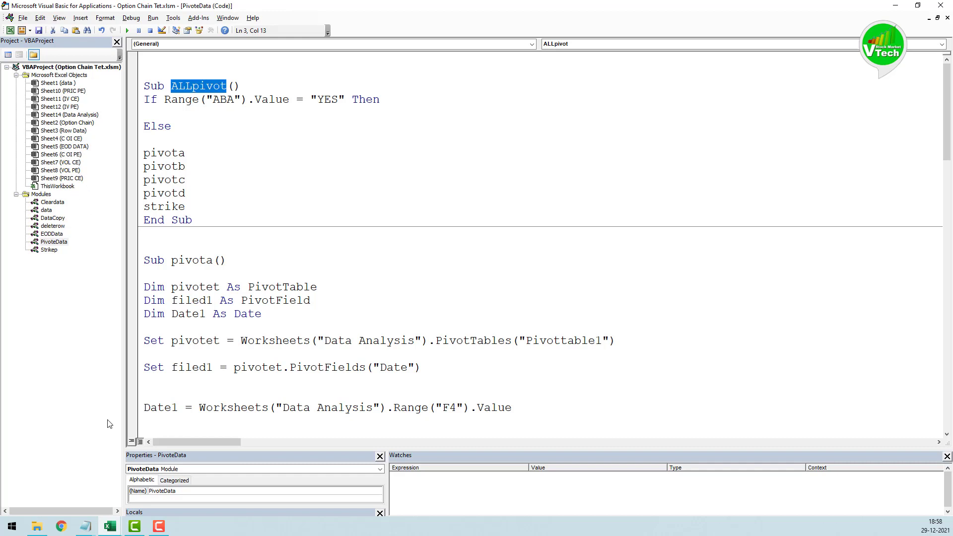
click(110, 526)
click(62, 457)
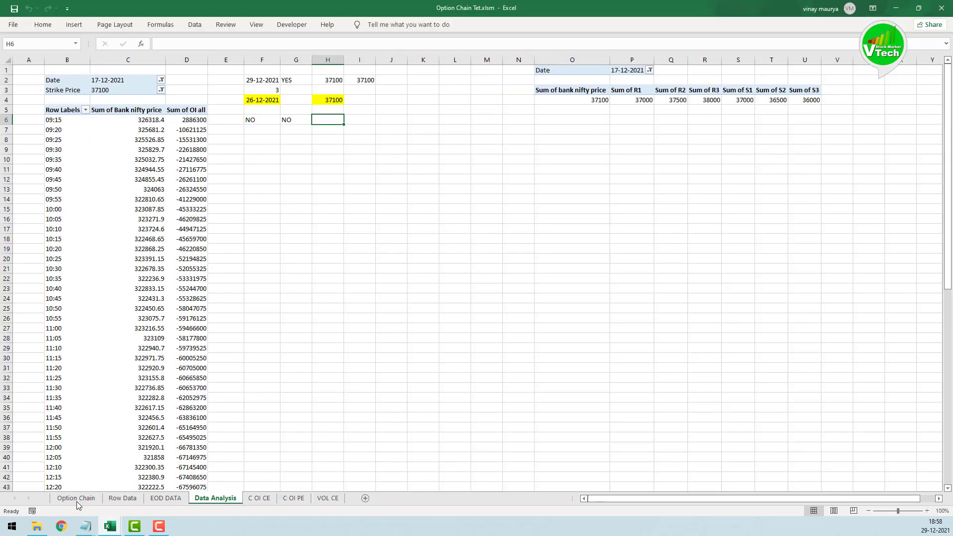
click(76, 499)
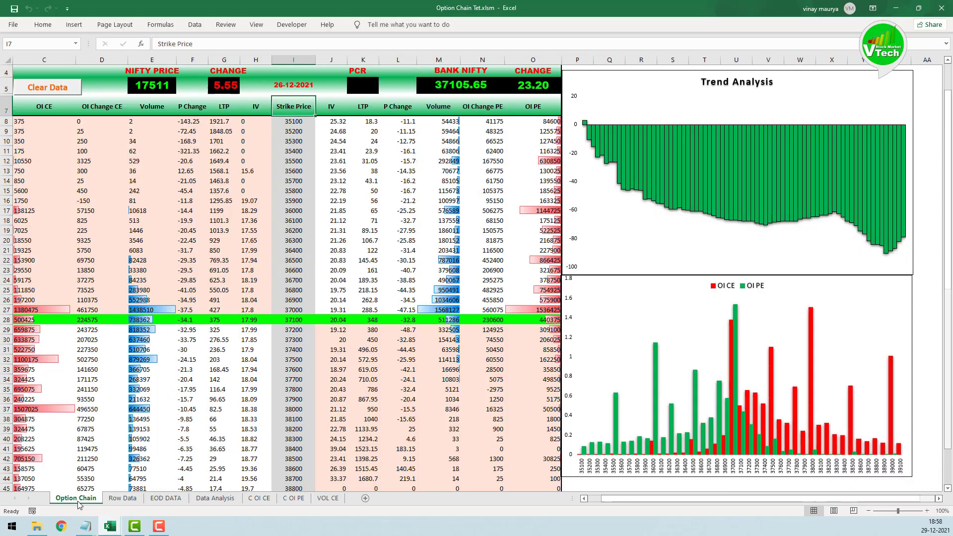
click(291, 87)
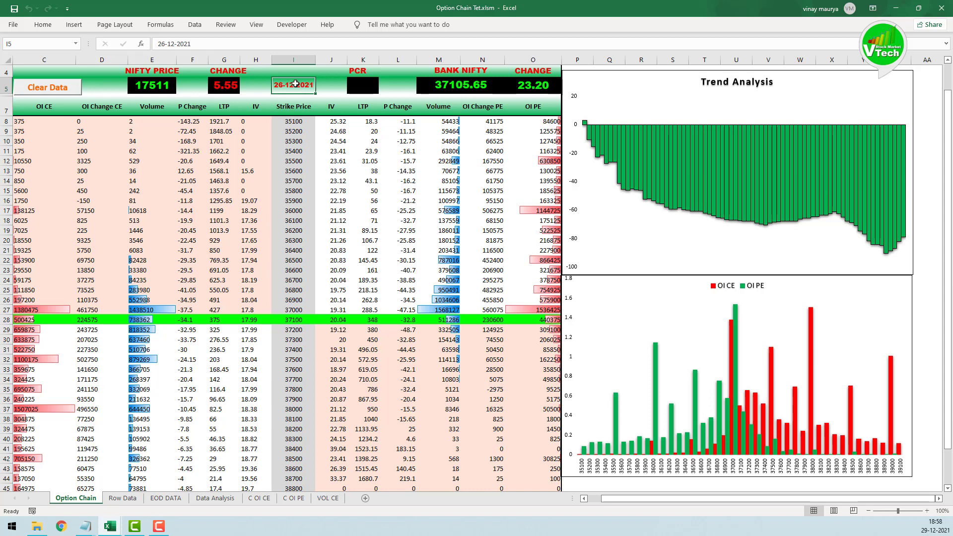
- Open the code of Sheet2 (Option Chain) in the VBA editor and create a Worksheet_SelectionChange event procedure
mouse_move(122, 527)
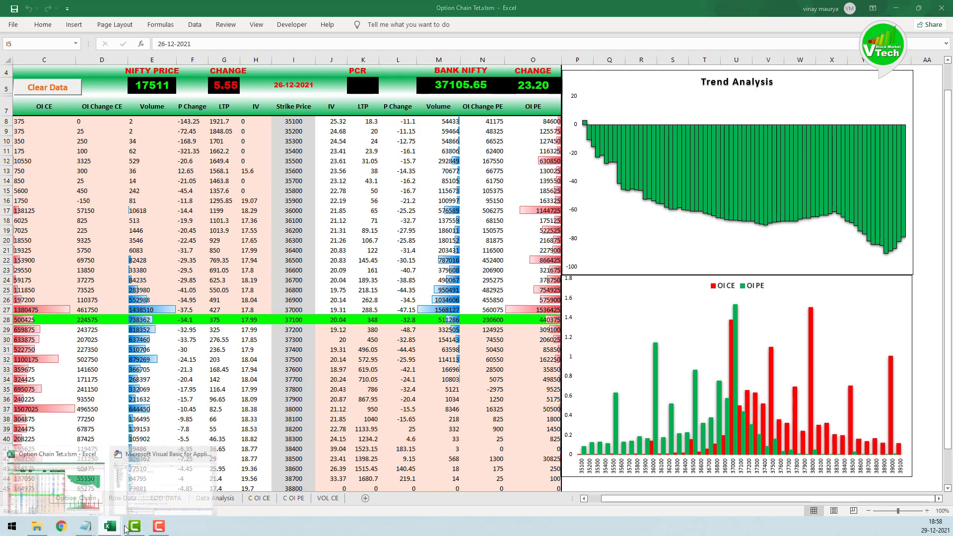
click(169, 486)
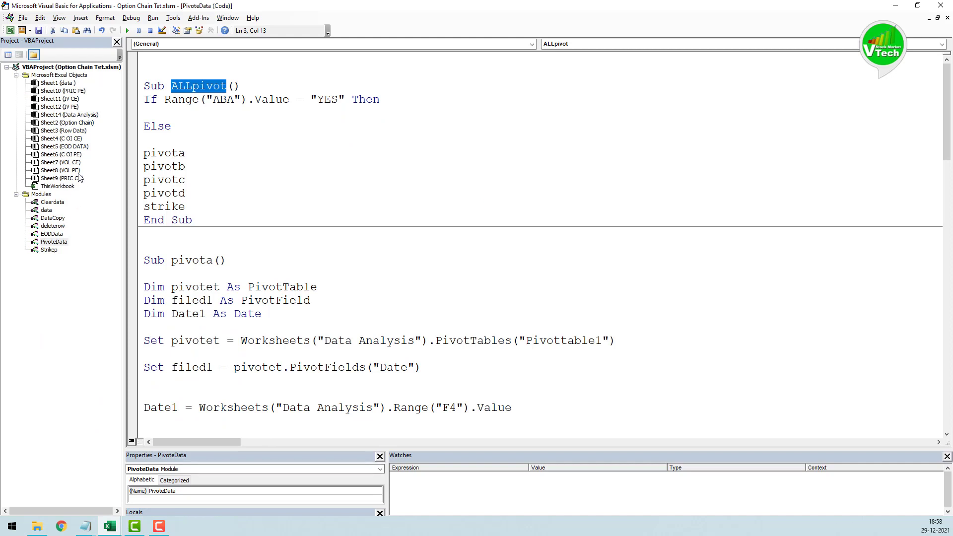
click(56, 125)
double_click(57, 125)
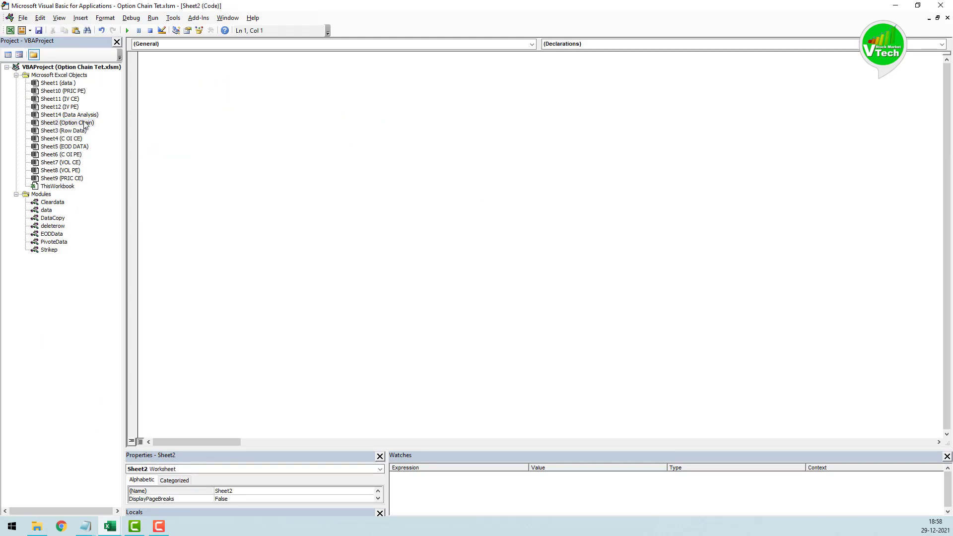
click(174, 44)
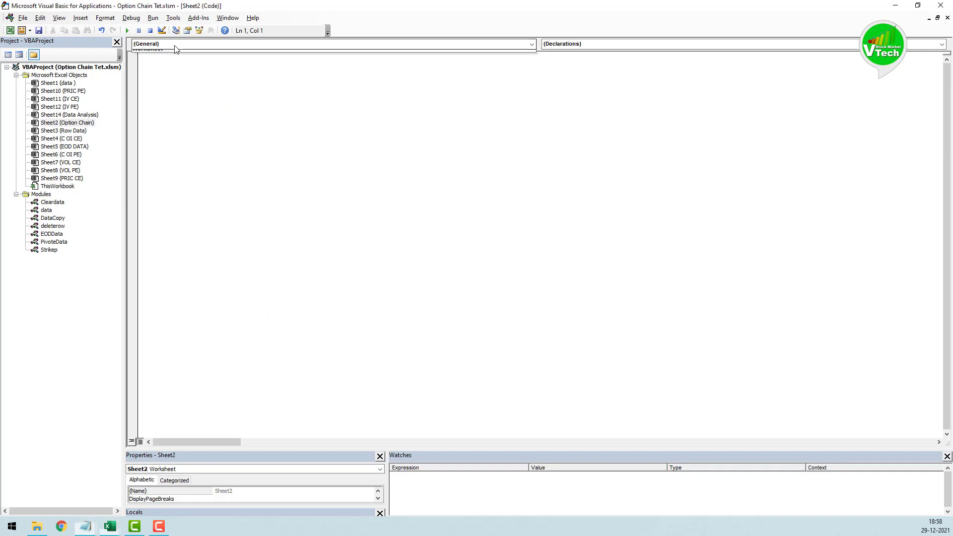
click(168, 61)
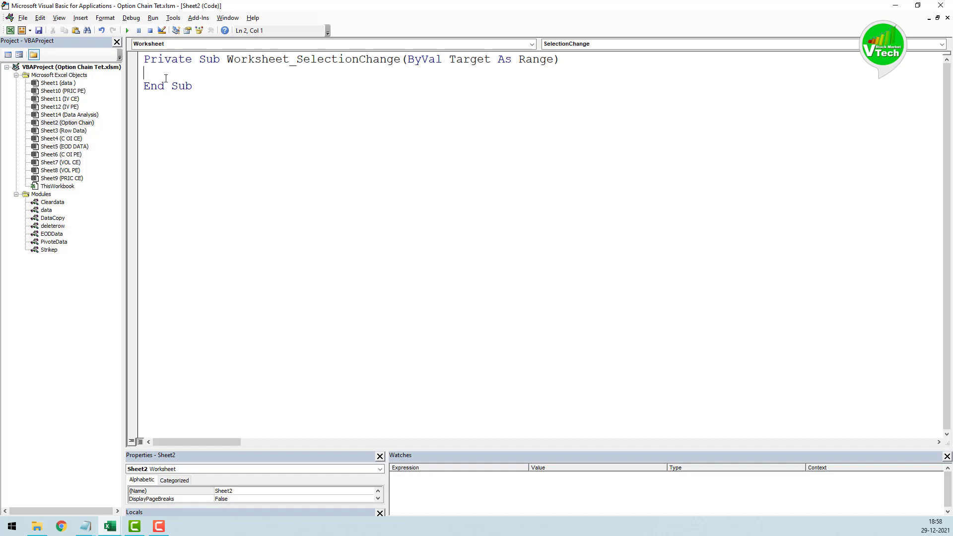
- Start the line if intersect(target, range(" in the event procedure and look up the trigger cell, H5, on the Option Chain sheet in Excel
text(if intersect(target, range()
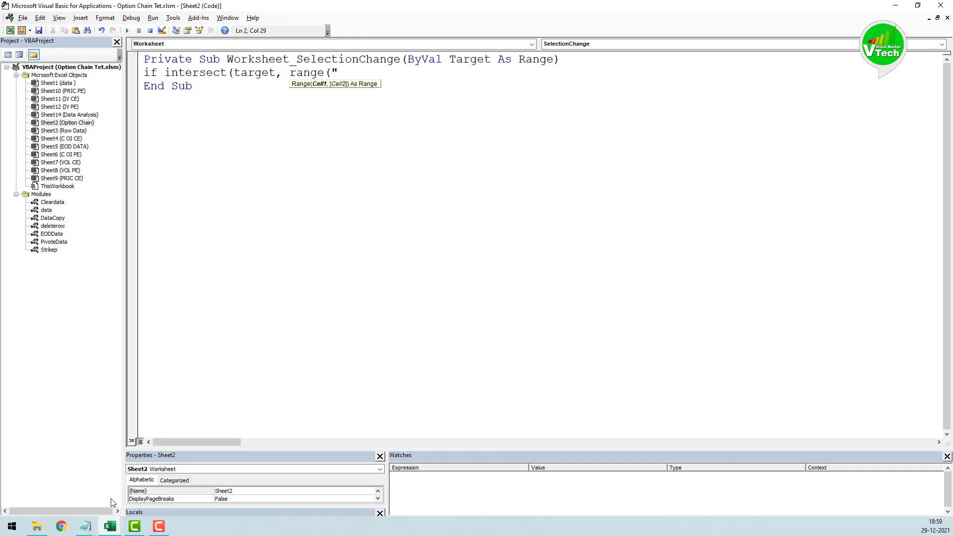
mouse_move(110, 526)
click(58, 457)
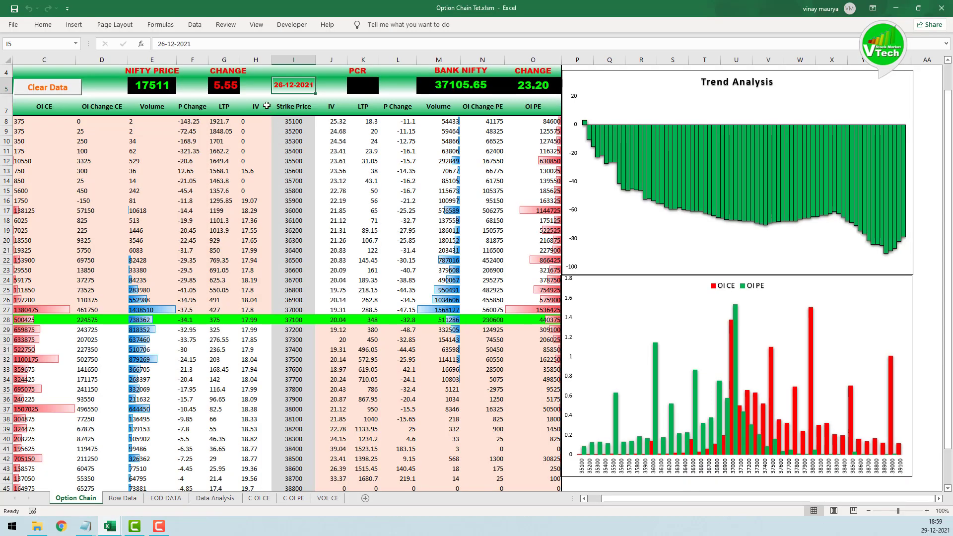
click(257, 80)
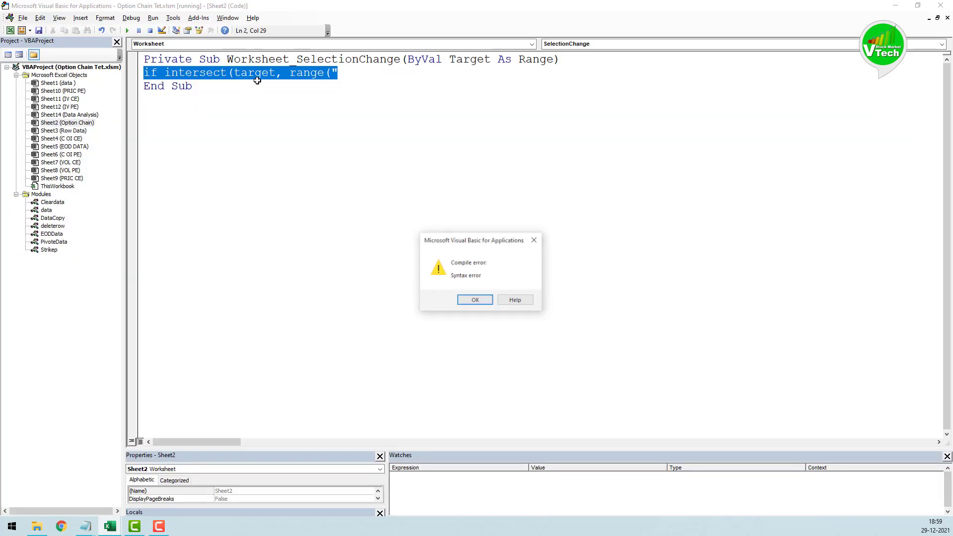
click(481, 299)
click(110, 526)
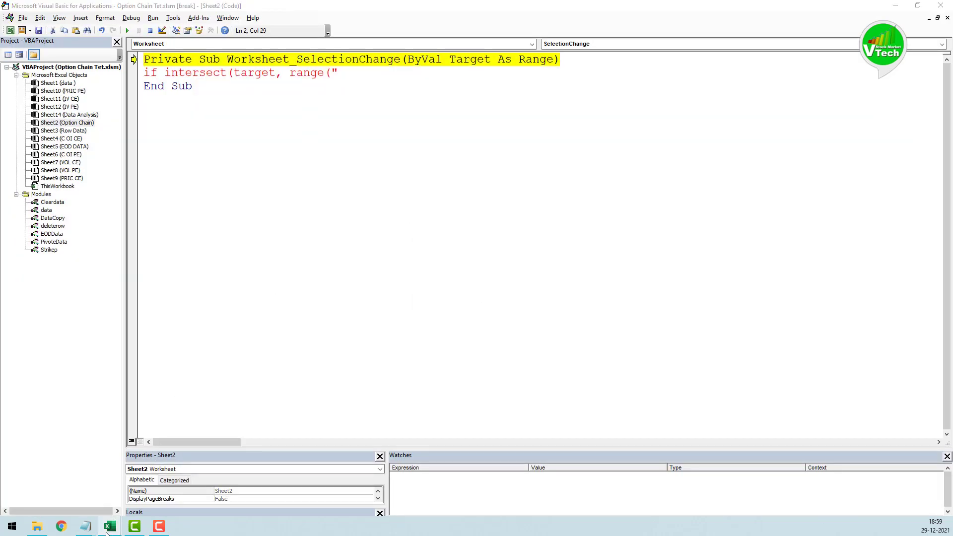
click(71, 452)
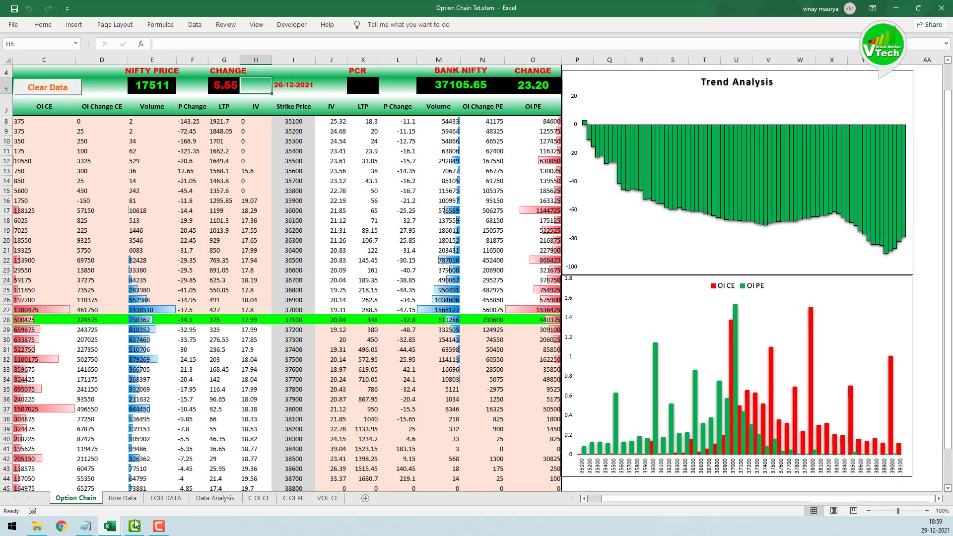
mouse_move(110, 526)
click(157, 479)
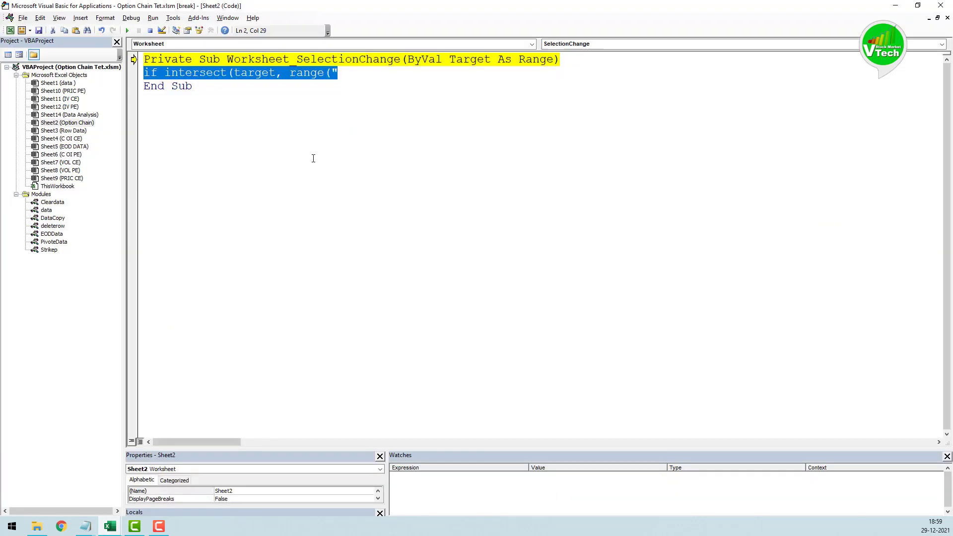
- Complete the line as If Intersect(Target, Range("H5")) Is Nothing Then Exit Sub and add an ALLpivot call below it
click(338, 79)
text(H5)
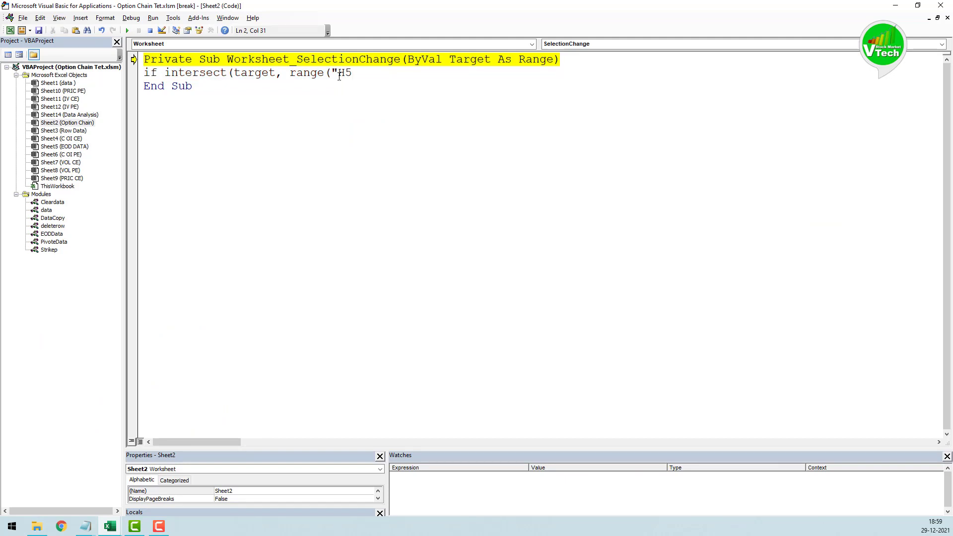
text(")) is nothing Then Exit)
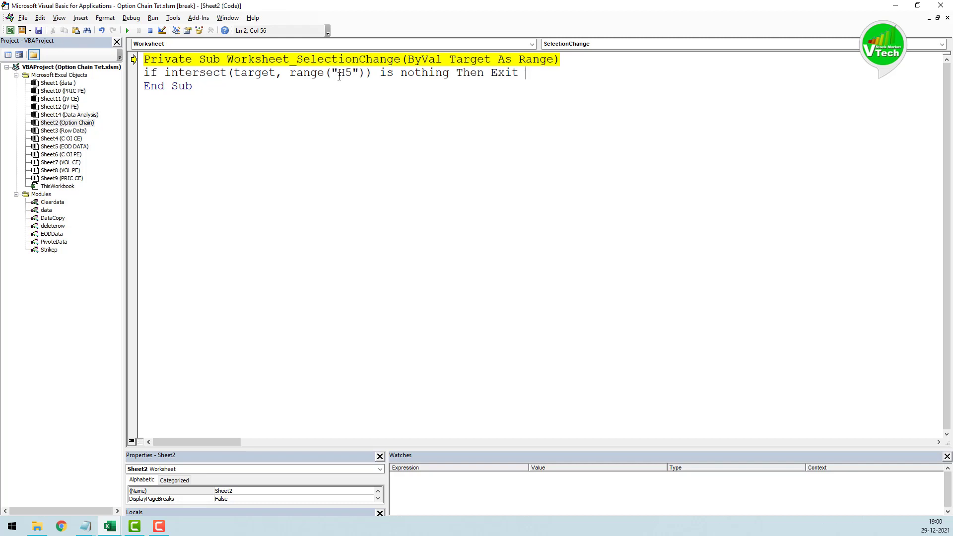
text( sub)
key(Return)
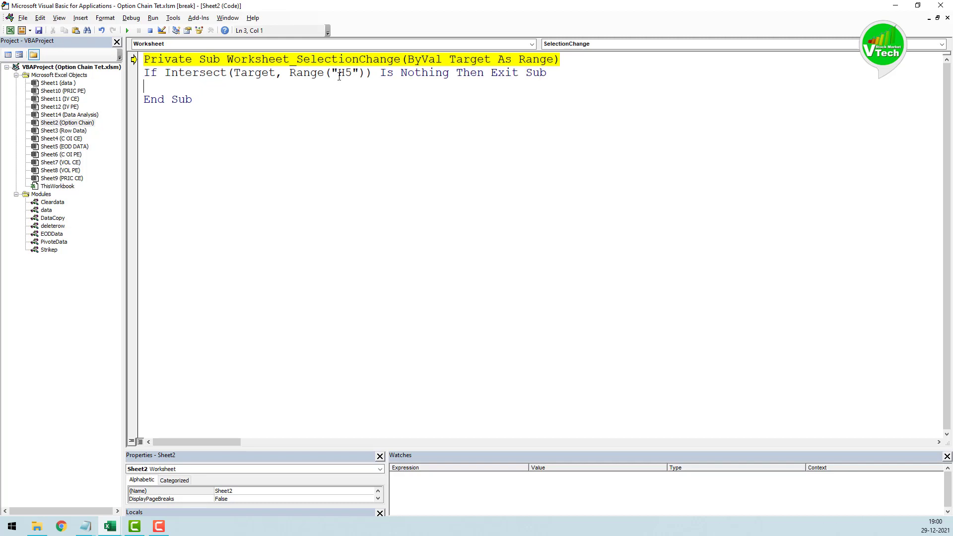
text(ALLpivot)
- Switch to Excel, review the Row Data dates, and set cell I5 on the Option Chain sheet to 29-12-2021
key(alt+F11)
scroll(222, 394, down, 6)
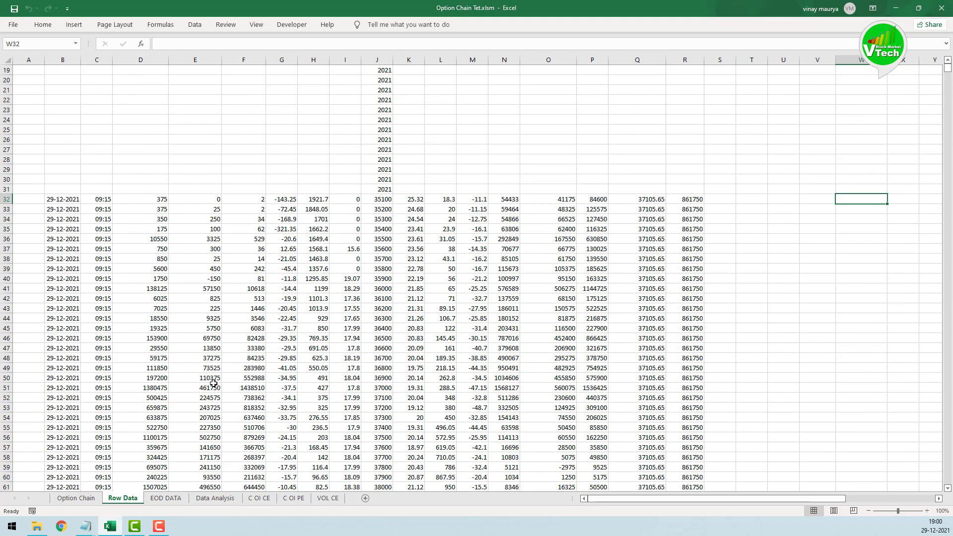
scroll(214, 382, up, 2)
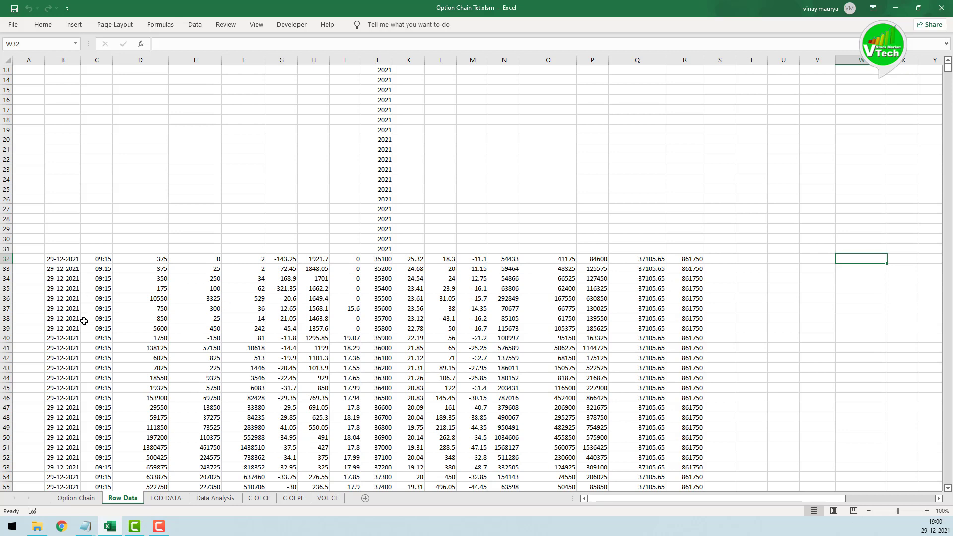
click(76, 497)
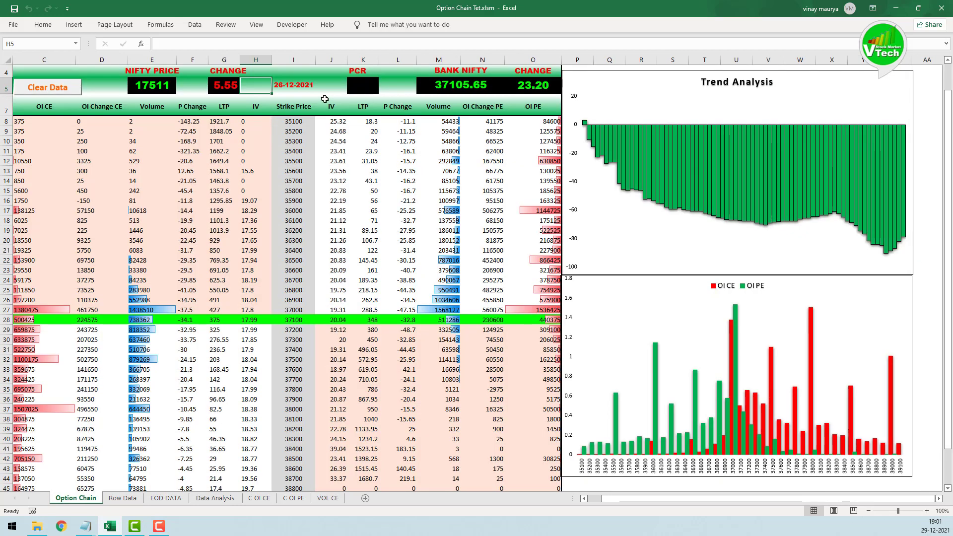
click(297, 86)
text(29)
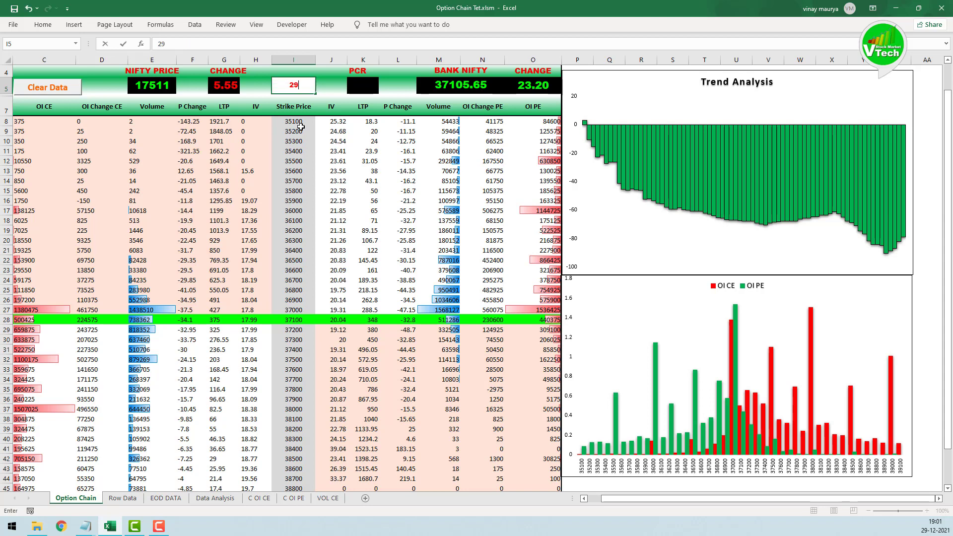
text(-12-2021)
key(Tab)
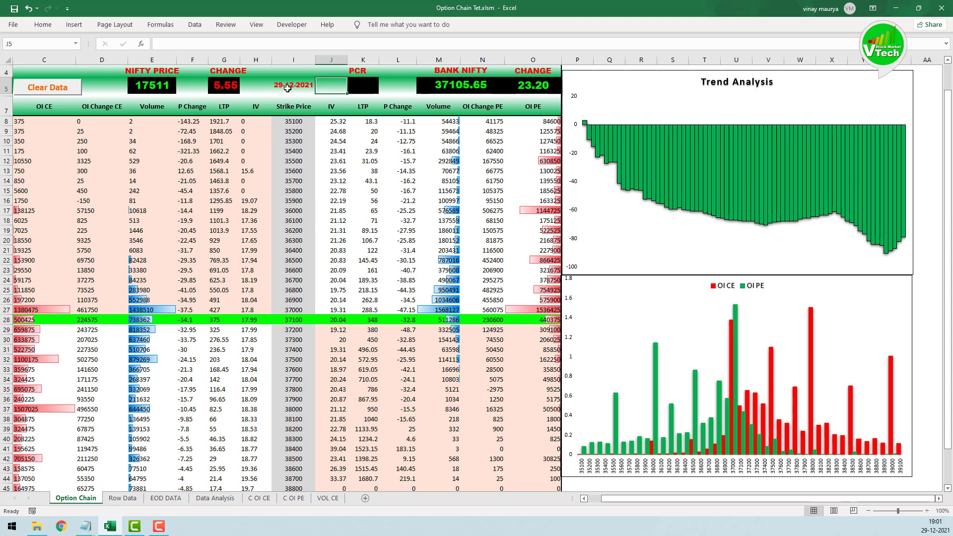
- Test the event procedure by selecting cell H5 on the Option Chain sheet, and stop the macro's execution in the VBA editor
click(287, 89)
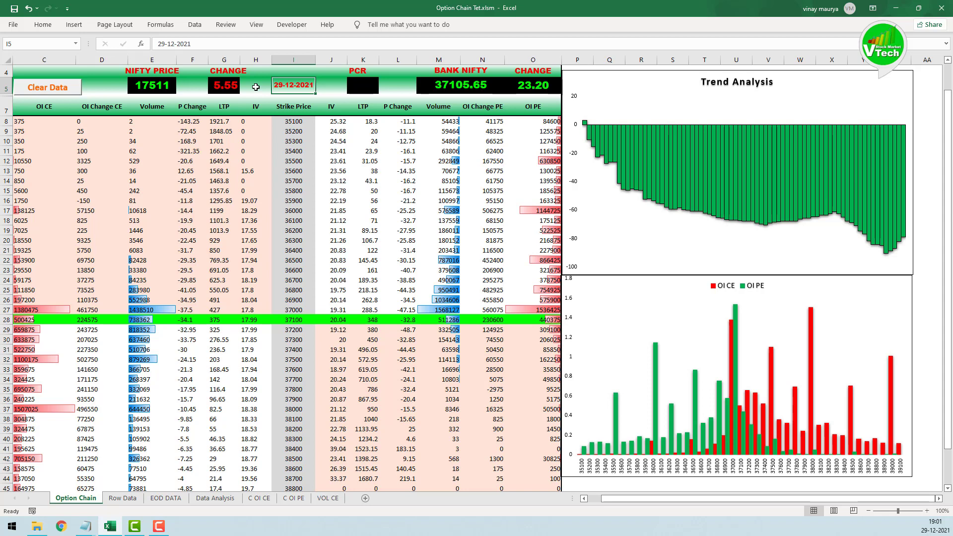
click(256, 86)
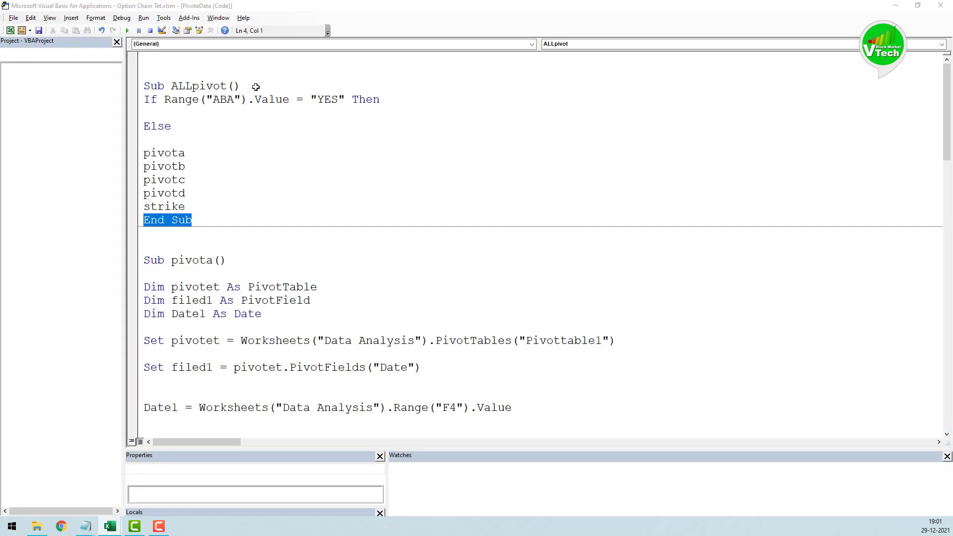
key(Return)
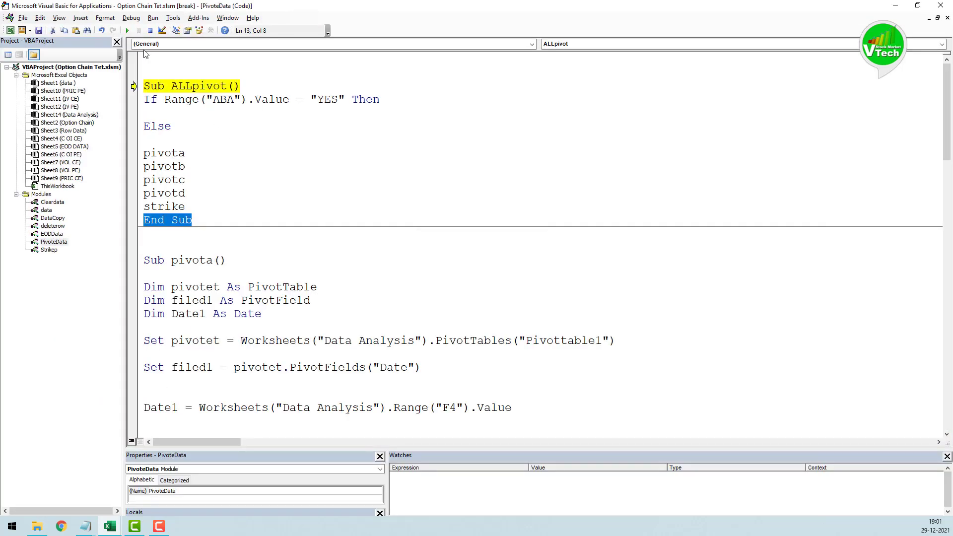
click(150, 30)
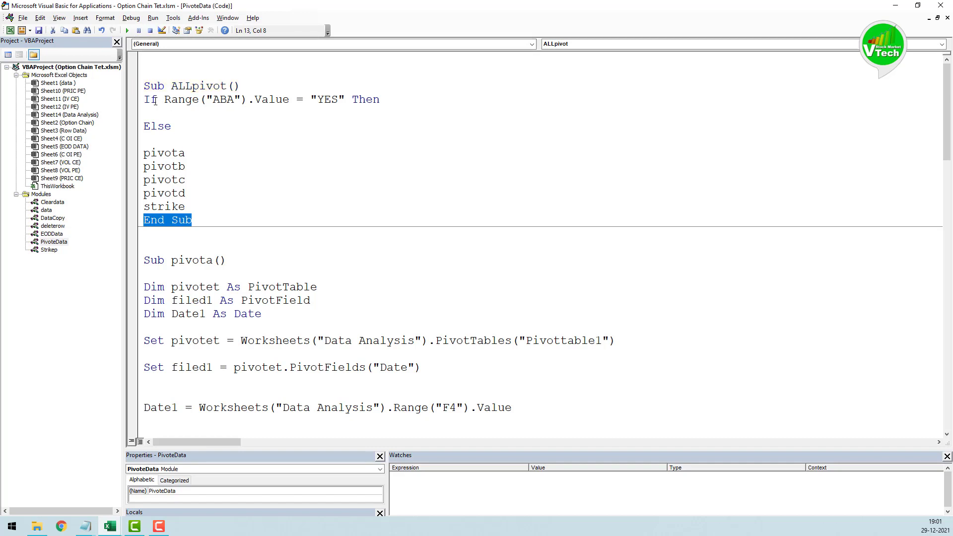
- Add End If below the strike call in the ALLpivot macro
click(190, 208)
key(Return)
text(end )
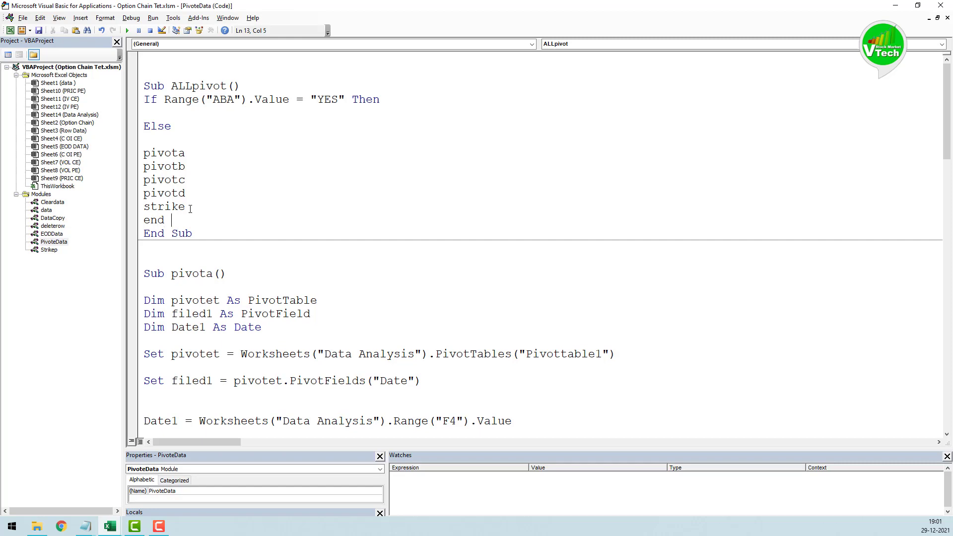
text(if)
key(Return)
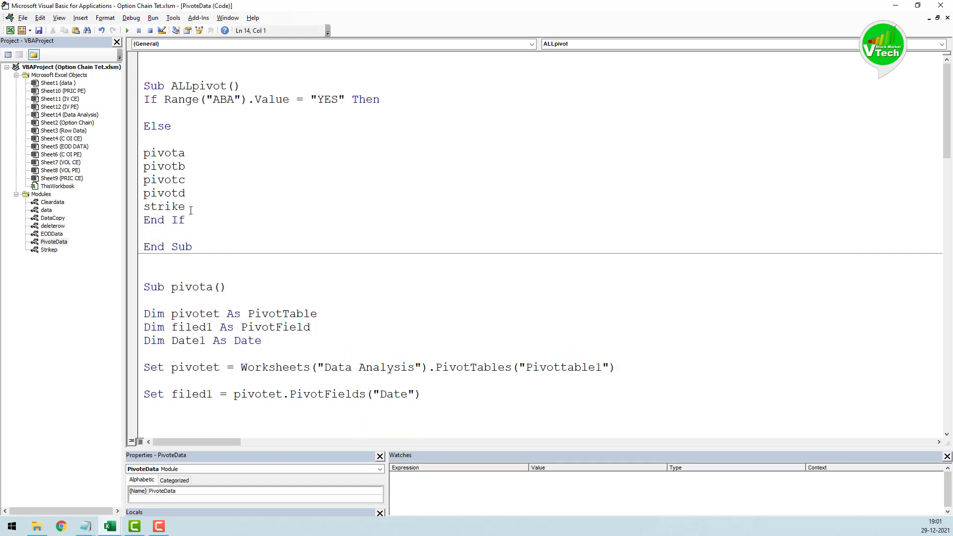
- Close the VBA editor and check the Date filter of the first pivot table on the Data Analysis sheet
click(940, 5)
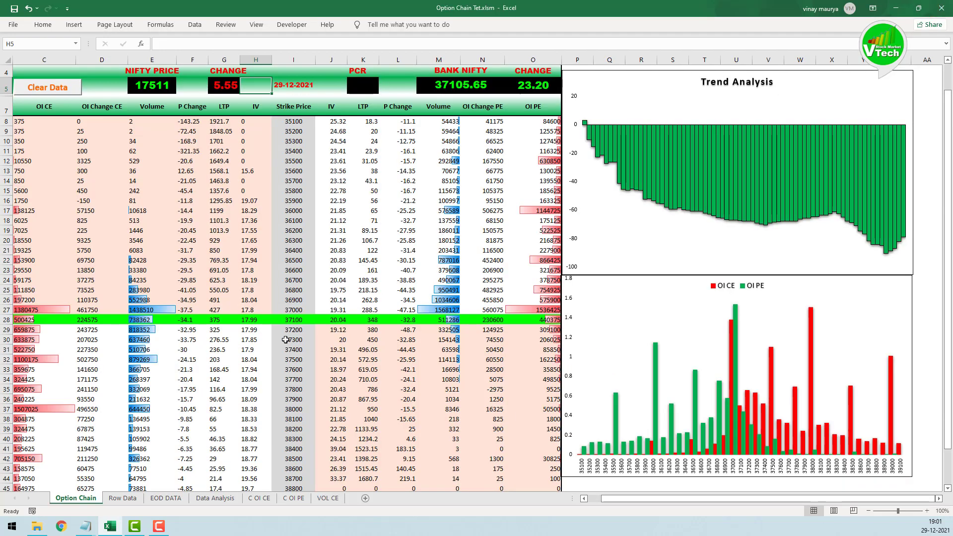
click(213, 498)
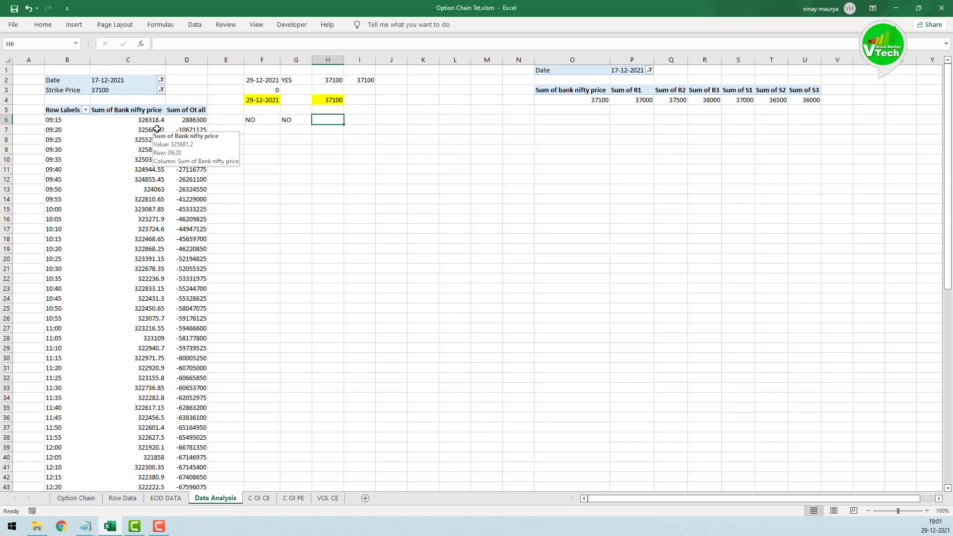
drag(79, 73, 143, 84)
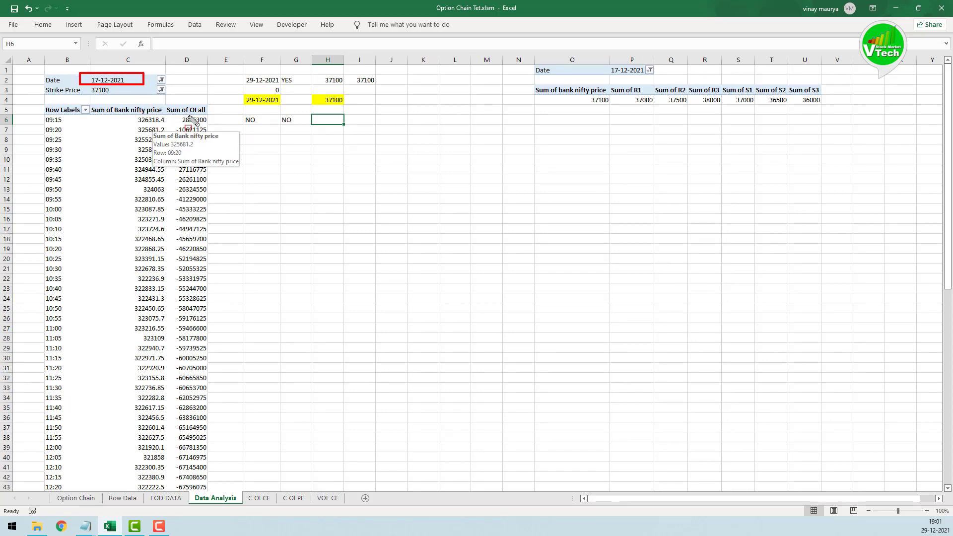
key(Escape)
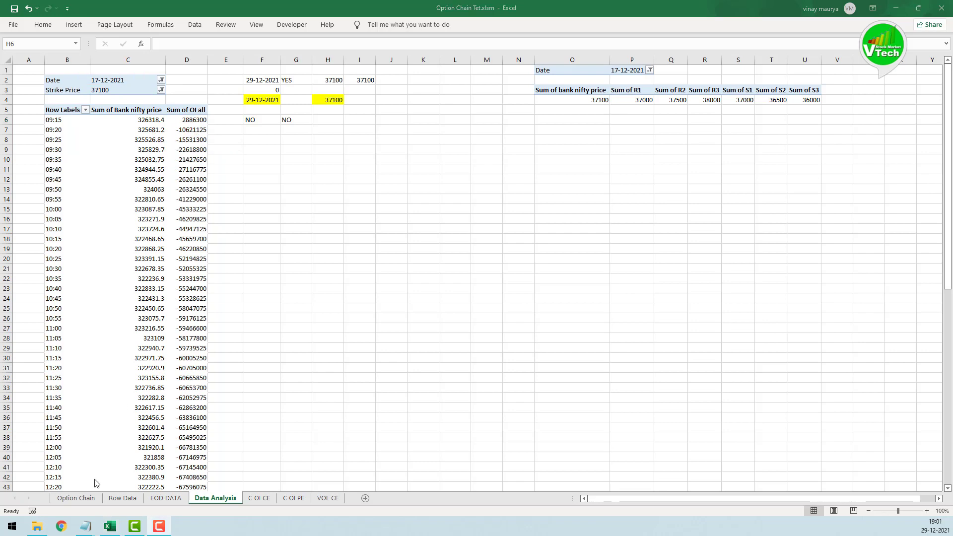
- Test the event procedure with the date in I5 by selecting cell H5 on Option Chain, and debug the run-time error
click(76, 497)
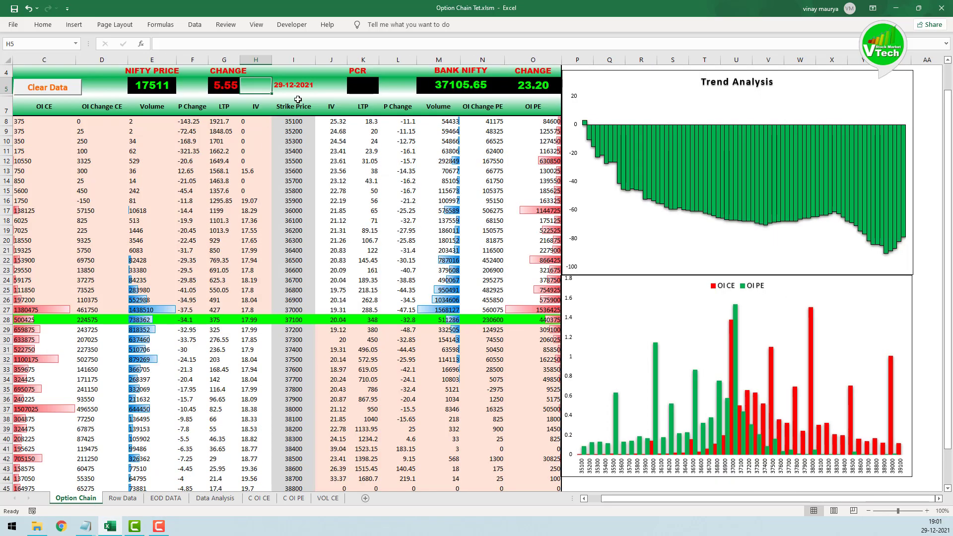
click(293, 85)
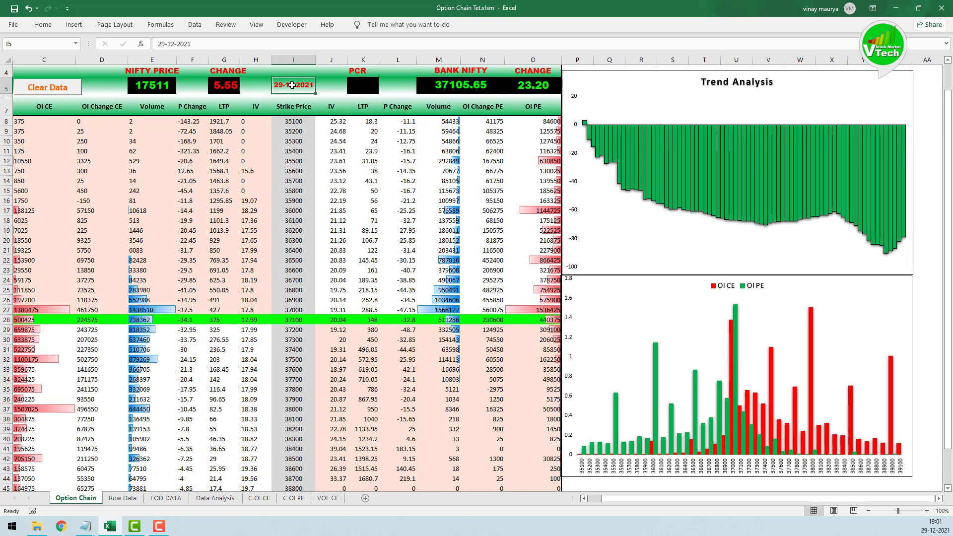
click(257, 87)
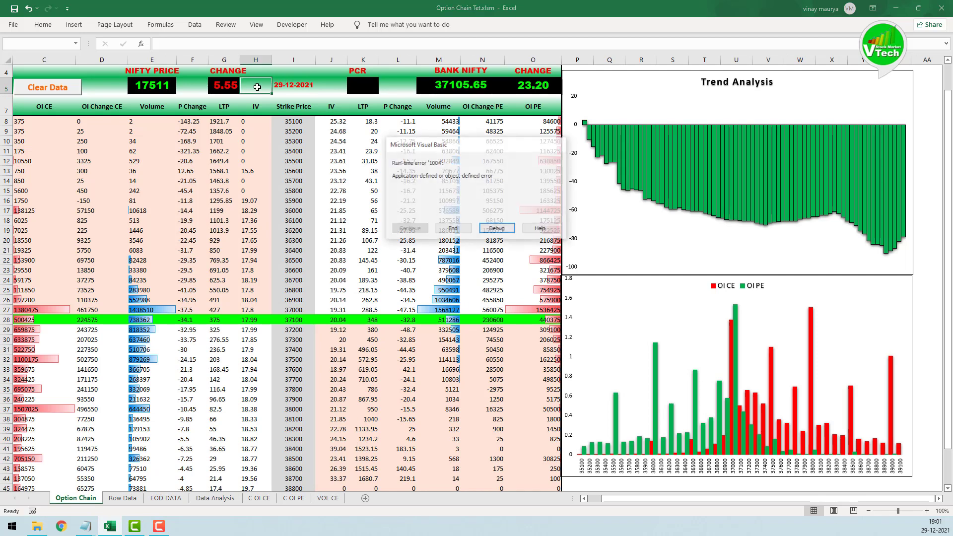
click(497, 229)
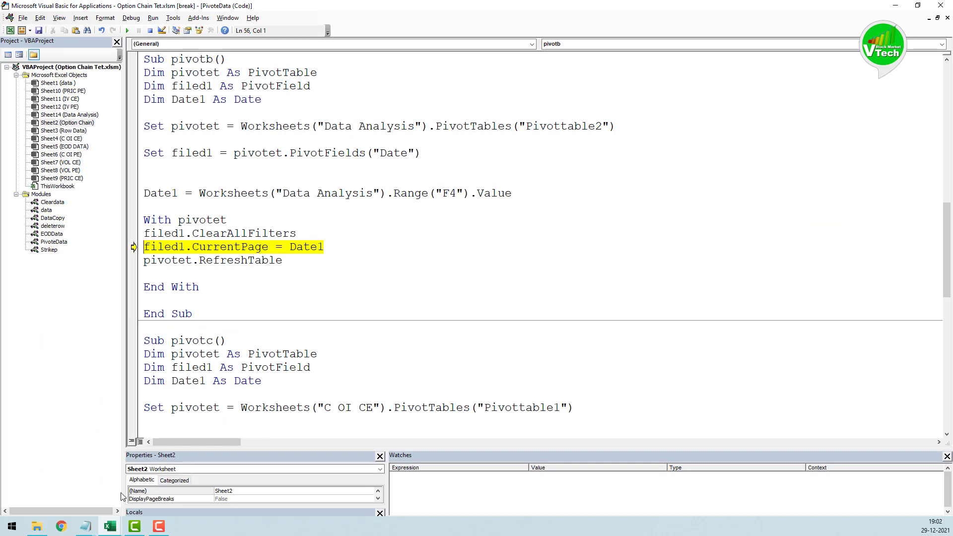
- Switch to Excel and compare the EOD DATA dates with those offered by the second pivot table's Date filter on Data Analysis
click(110, 526)
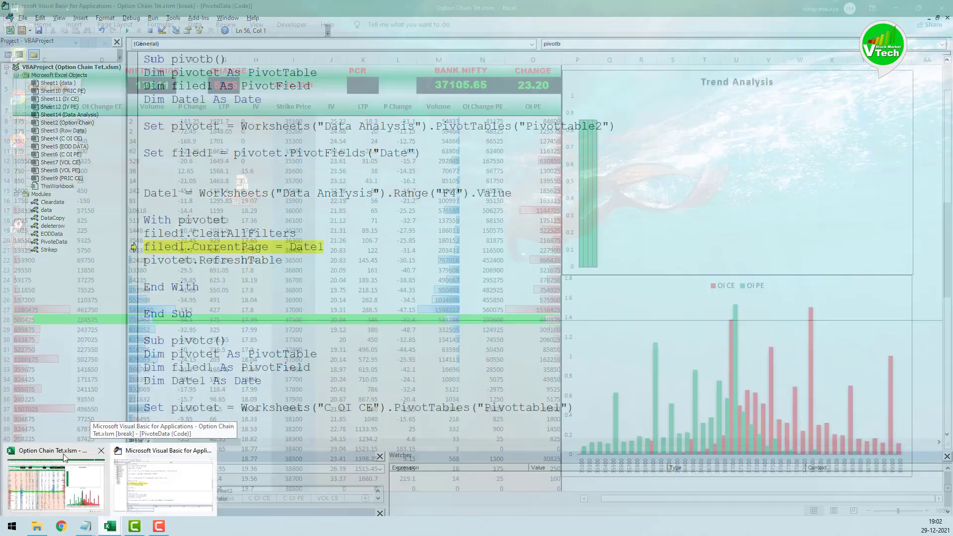
click(54, 484)
click(166, 498)
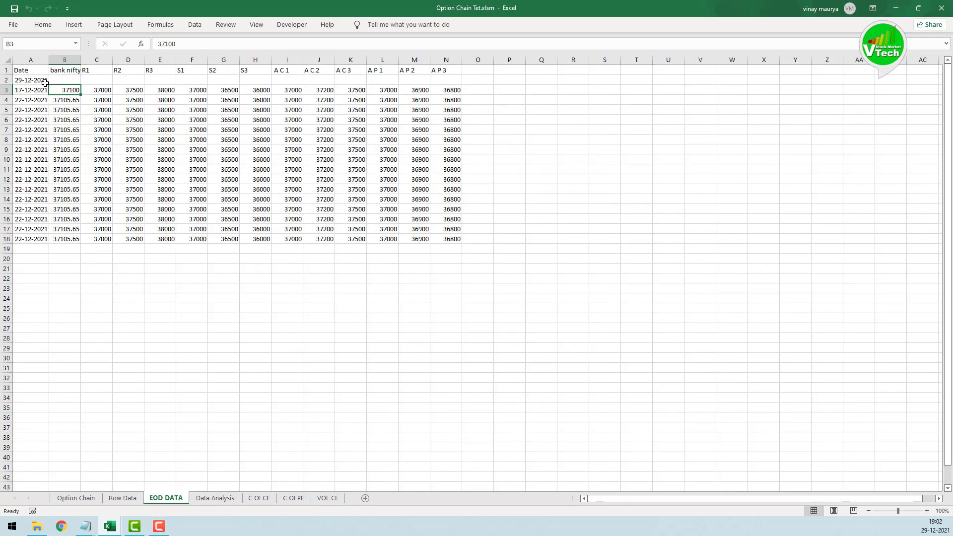
key(ctrl+Page_Down)
click(636, 77)
click(639, 70)
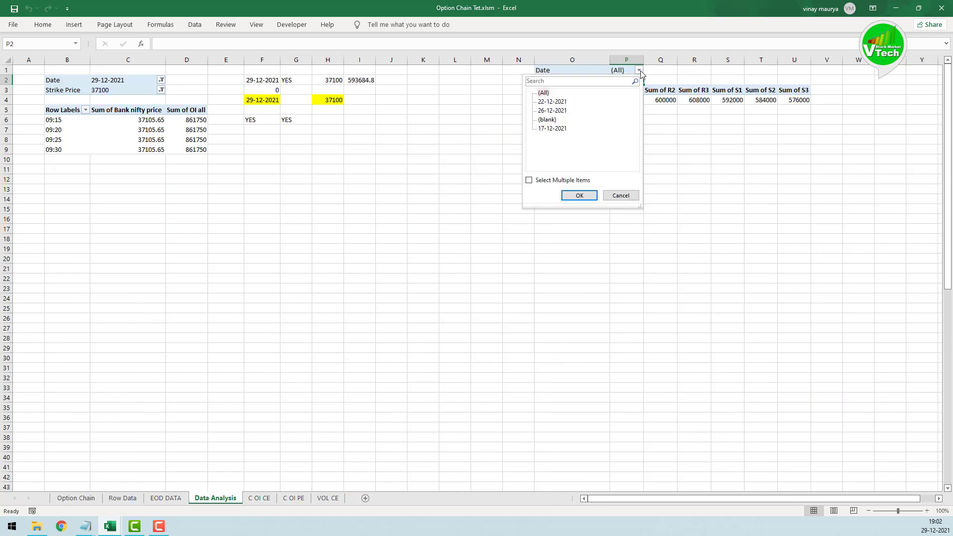
click(480, 136)
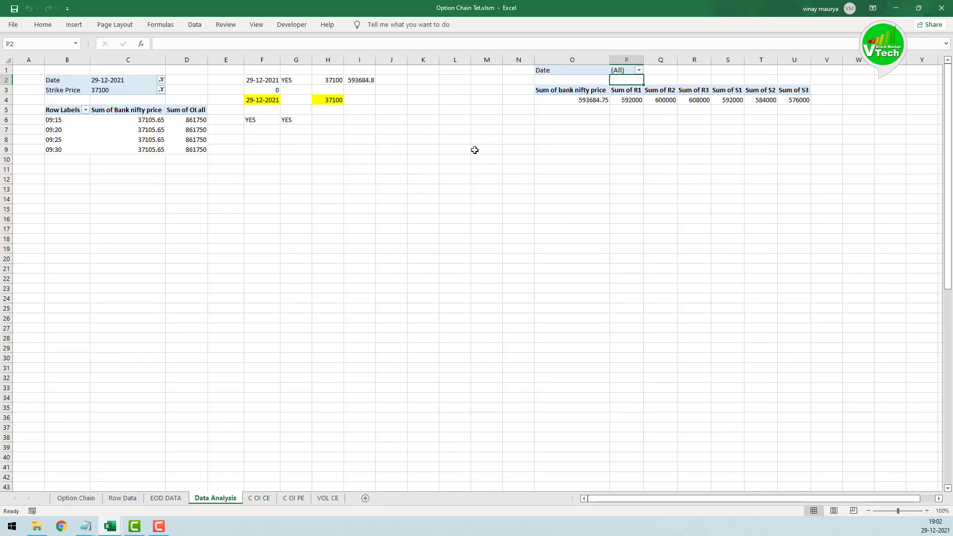
- Refresh the second pivot table on Data Analysis and check the dates in its Date filter list
click(561, 70)
right_click(562, 72)
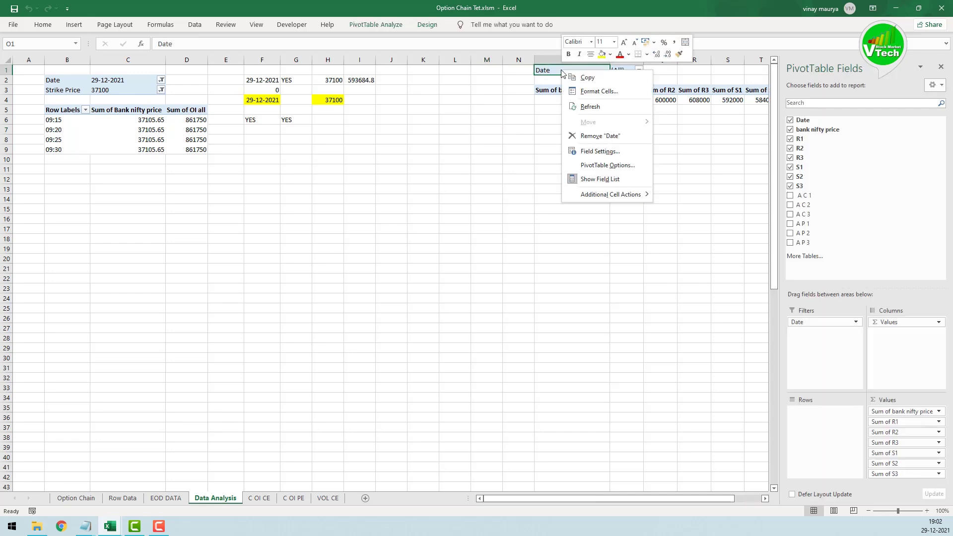
click(588, 106)
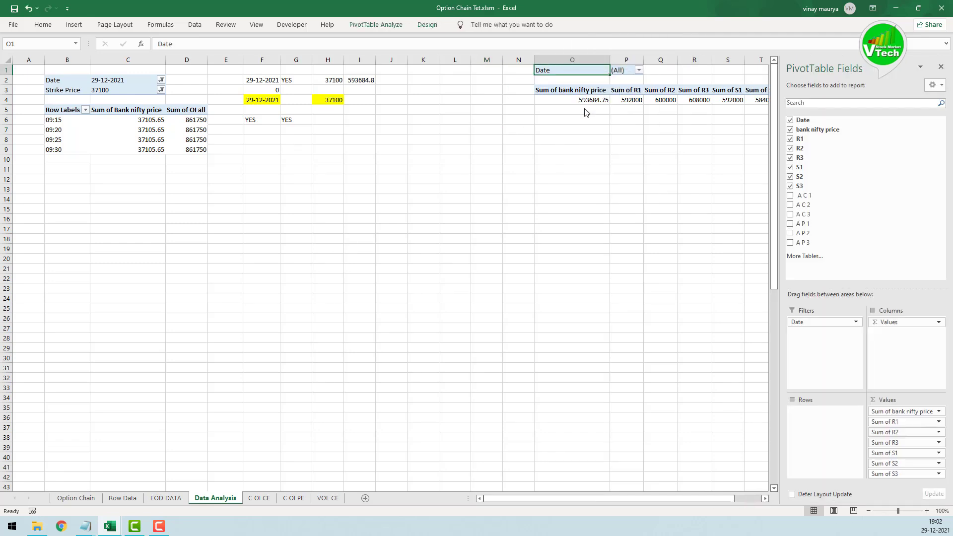
click(639, 71)
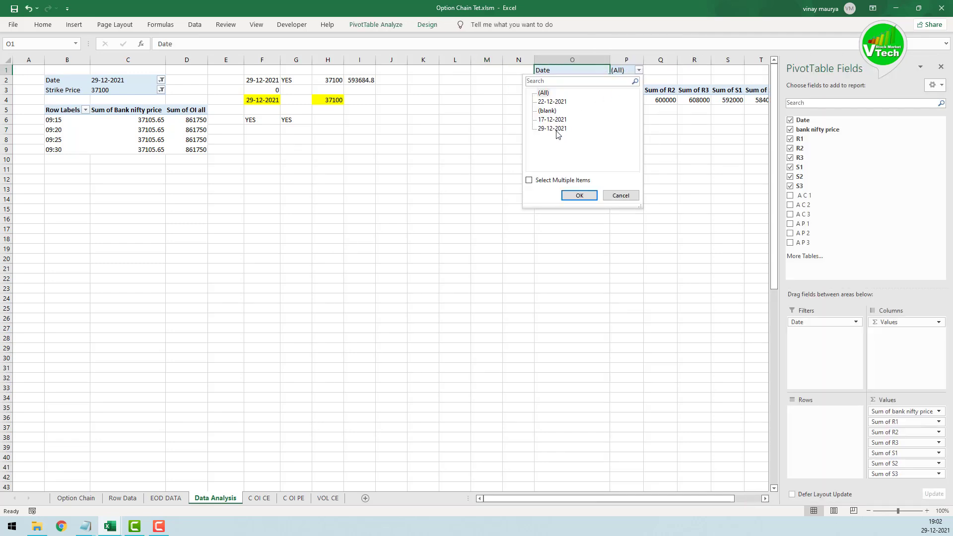
click(469, 153)
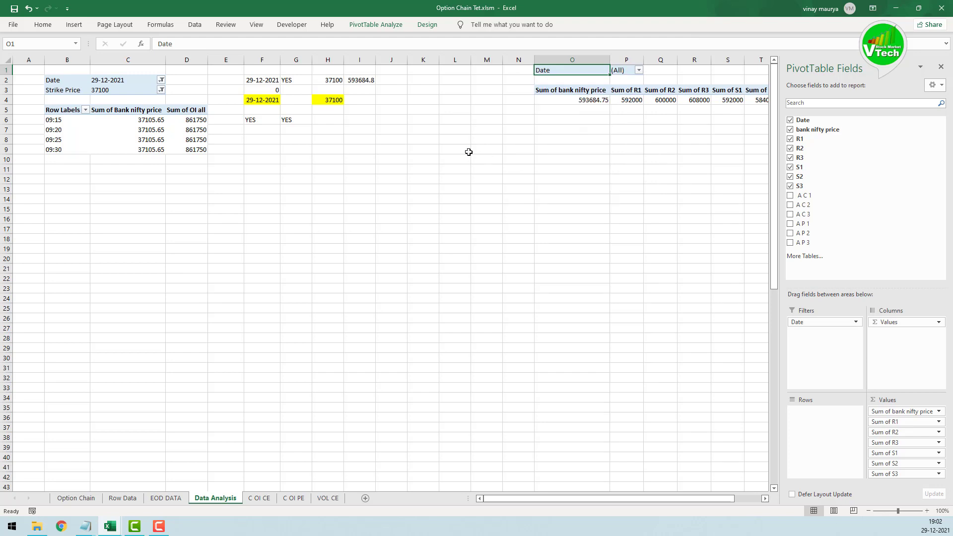
click(490, 86)
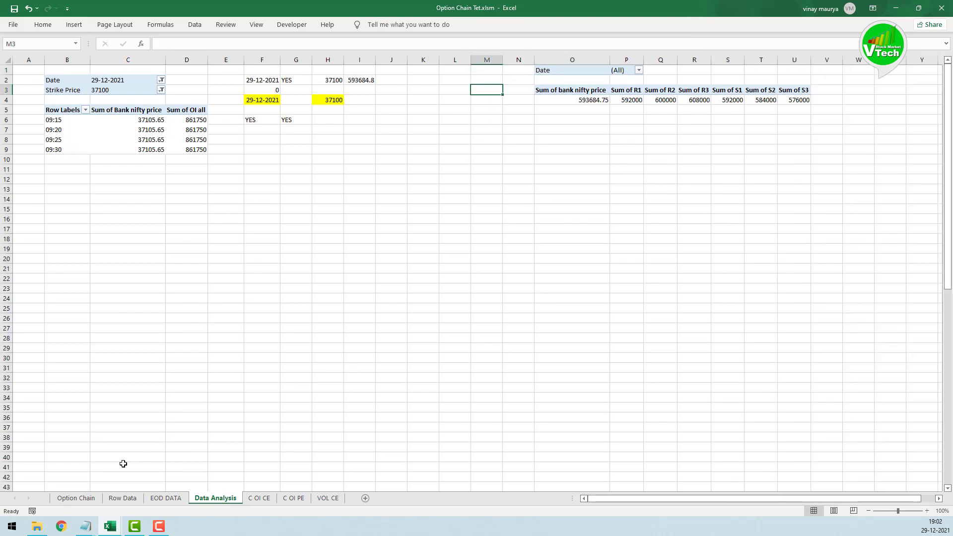
- Return to the VBA editor and stop the execution of the interrupted pivotb macro
click(110, 526)
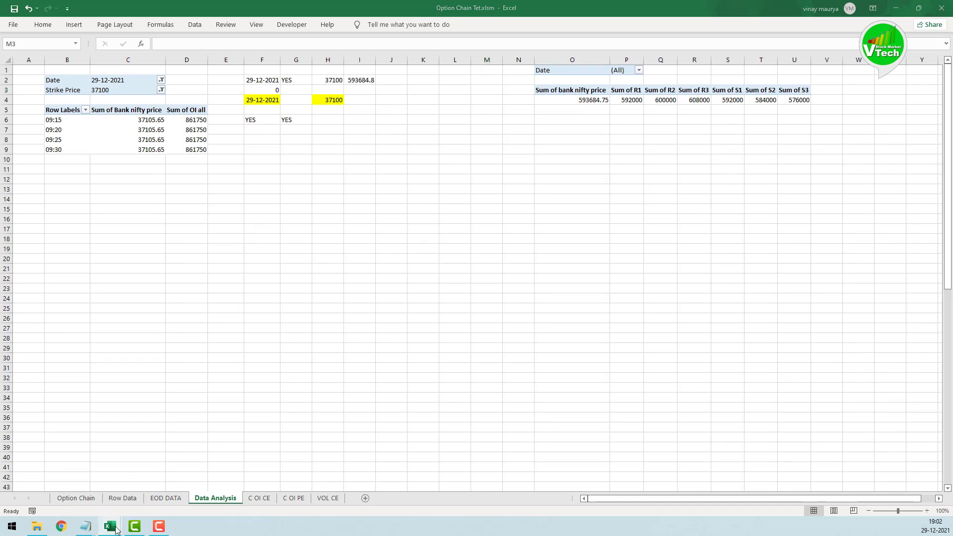
click(110, 526)
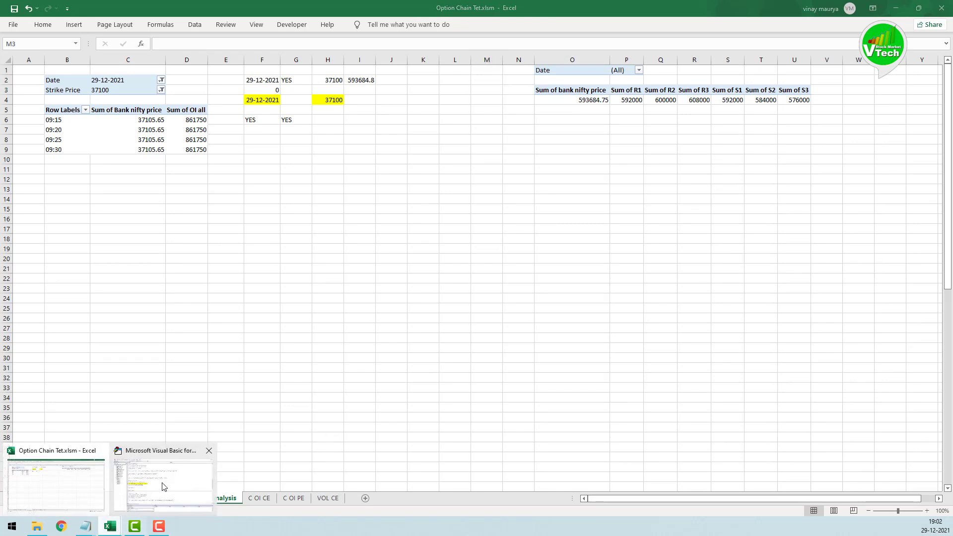
click(164, 483)
click(150, 31)
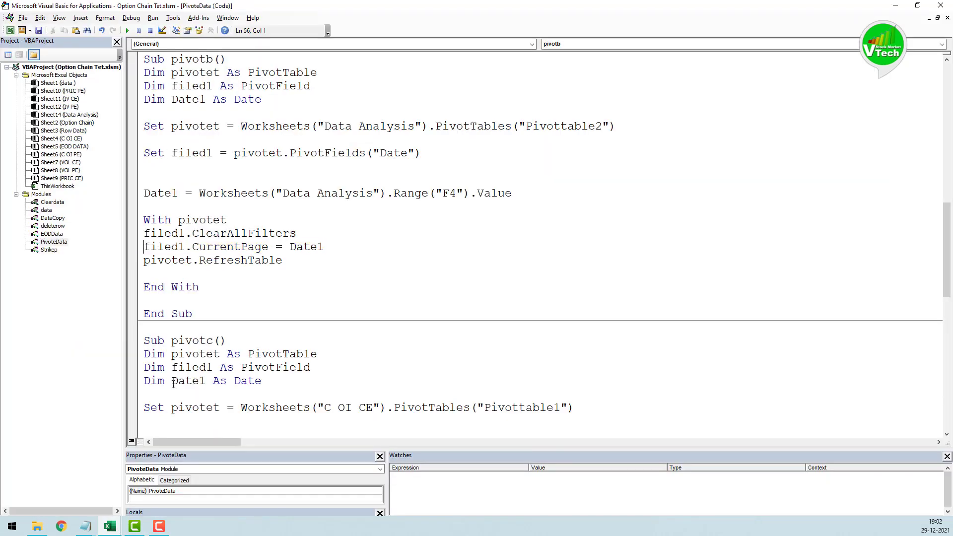
- Switch to Excel, set cell I5 on Option Chain to 17-12-2021, and select cell H5 to run the pivot update
click(121, 526)
click(90, 451)
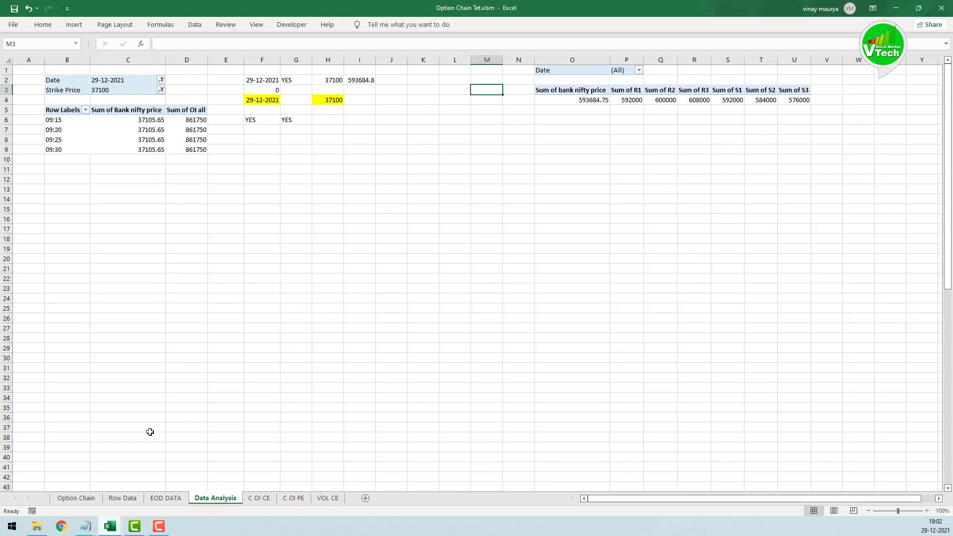
click(76, 498)
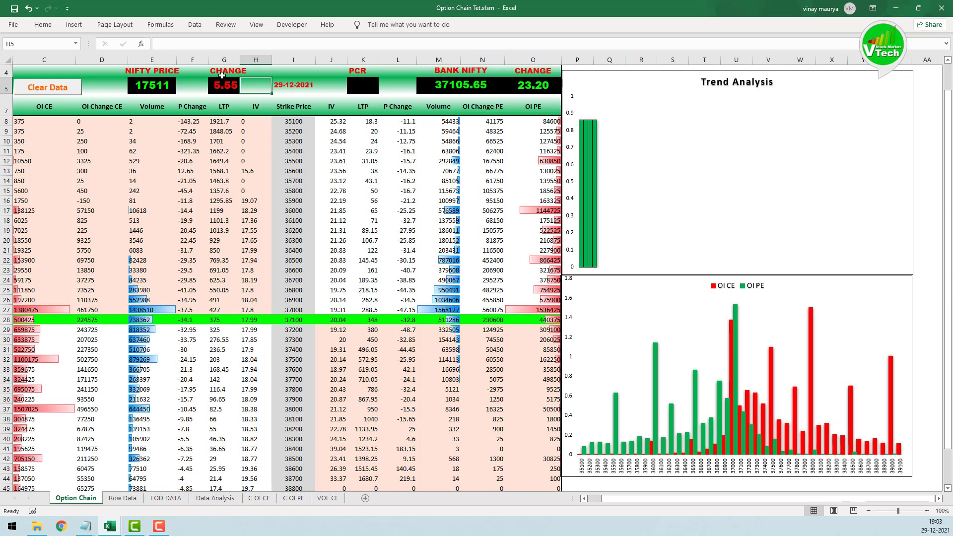
click(293, 84)
click(258, 85)
click(286, 85)
text(17)
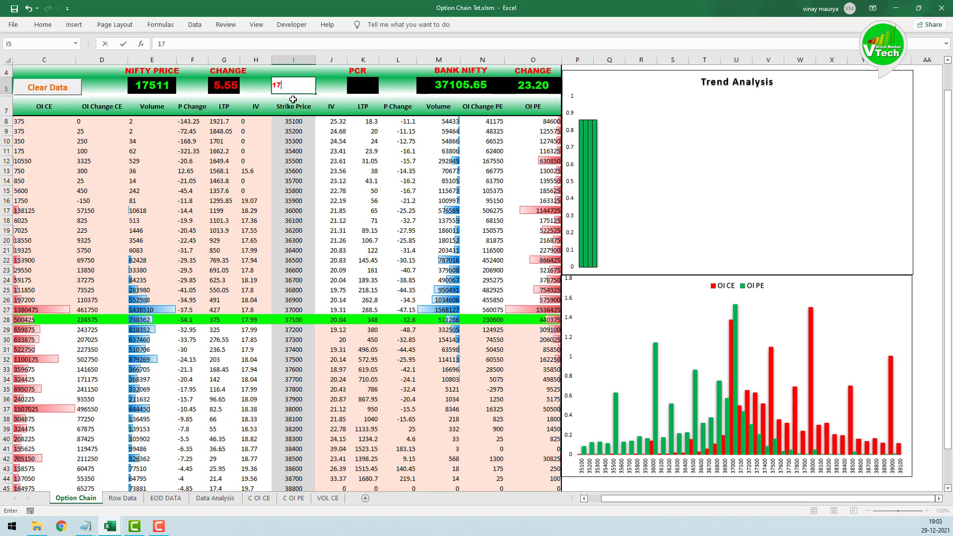
text(2/2021)
key(Return)
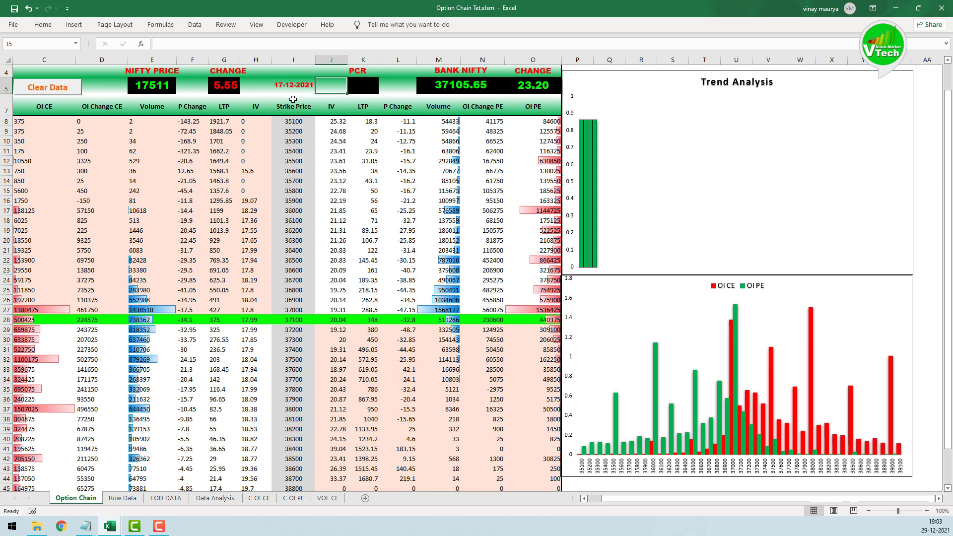
click(266, 87)
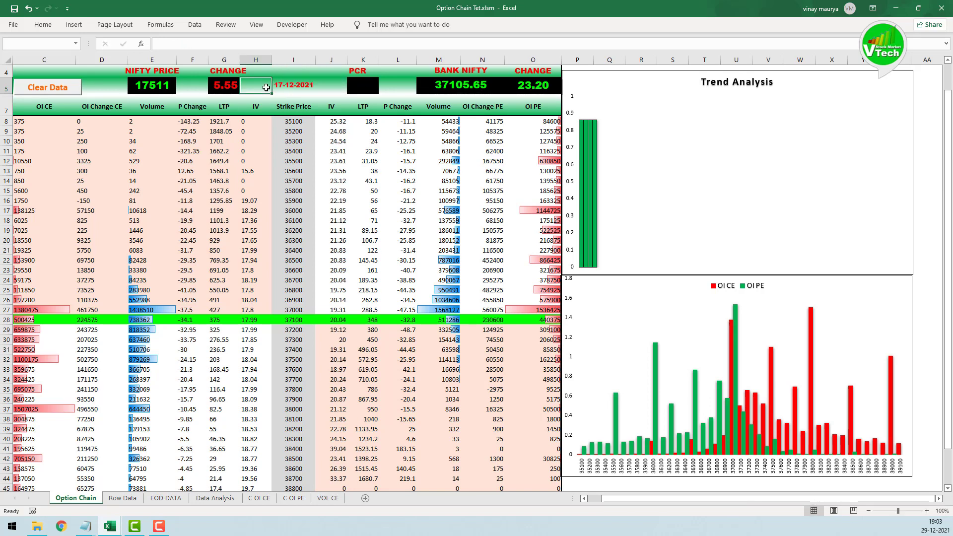
click(298, 84)
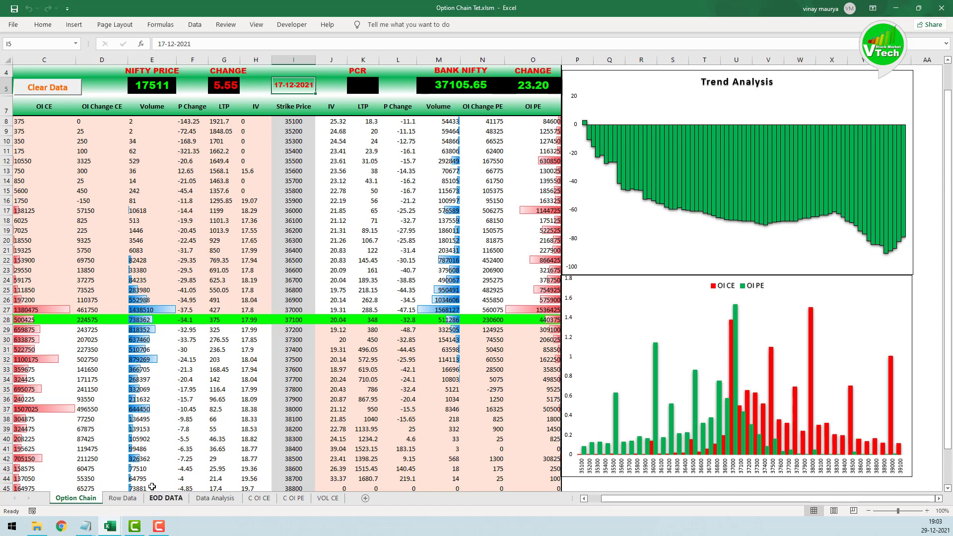
- Open the VBA editor and add ThisWorkbook.RefreshAll directly below Else in the ALLpivot macro
click(292, 25)
click(14, 50)
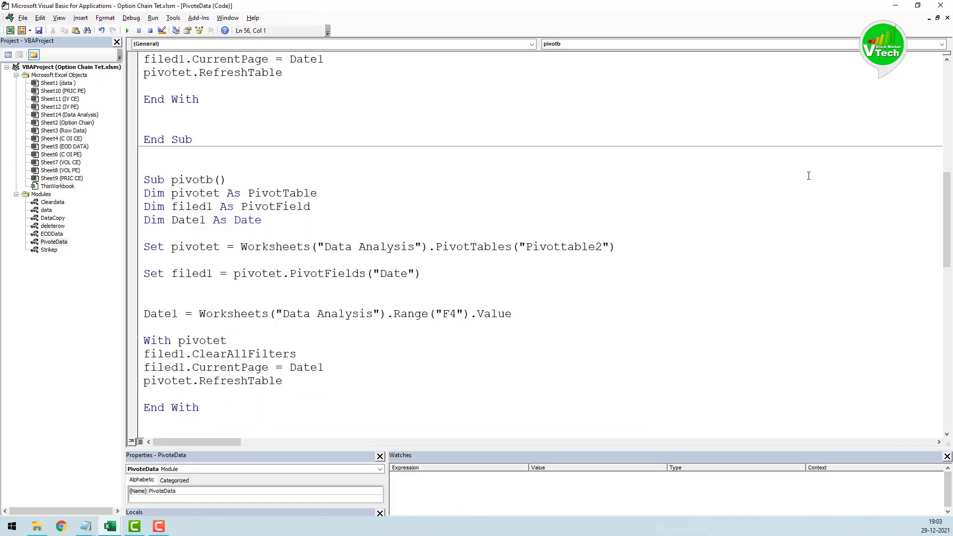
drag(946, 221, 951, 77)
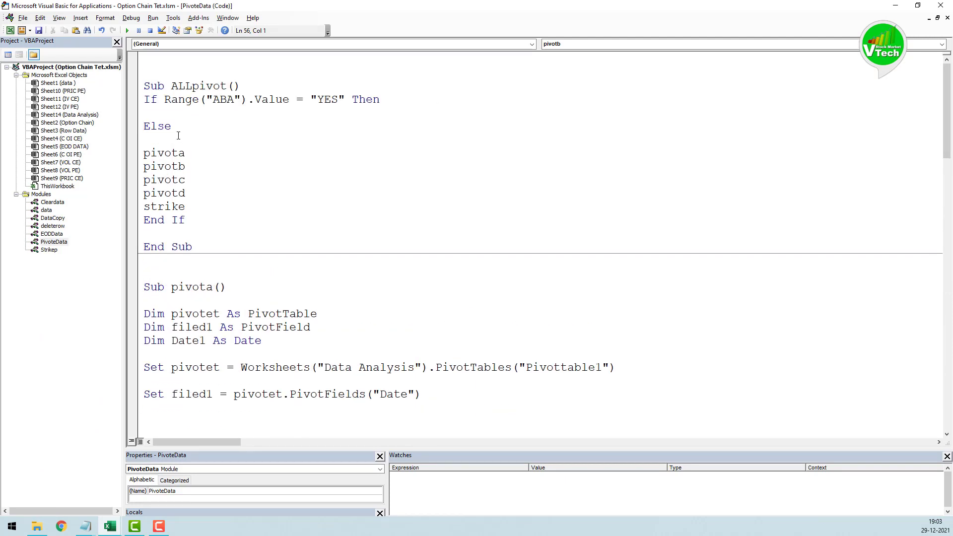
click(156, 140)
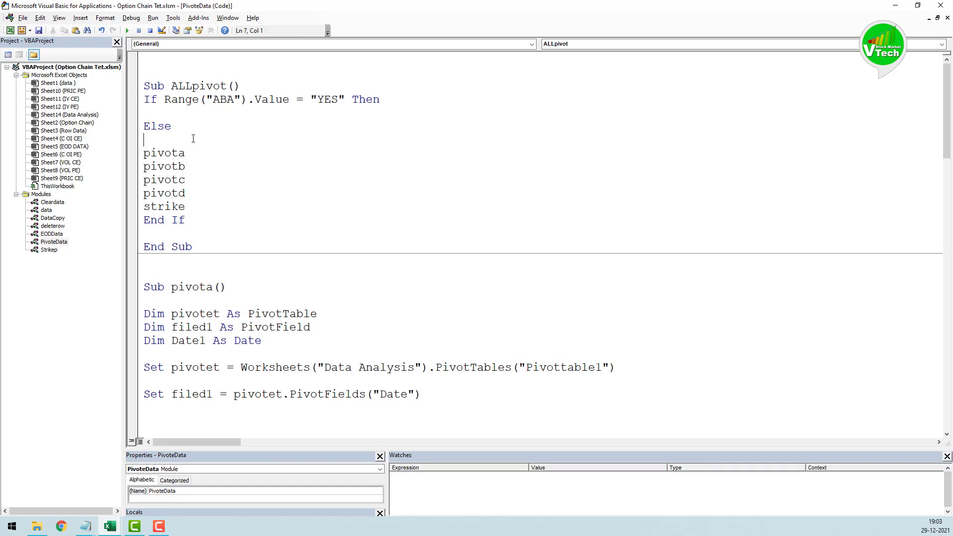
text(thisWorkbook.refreshall)
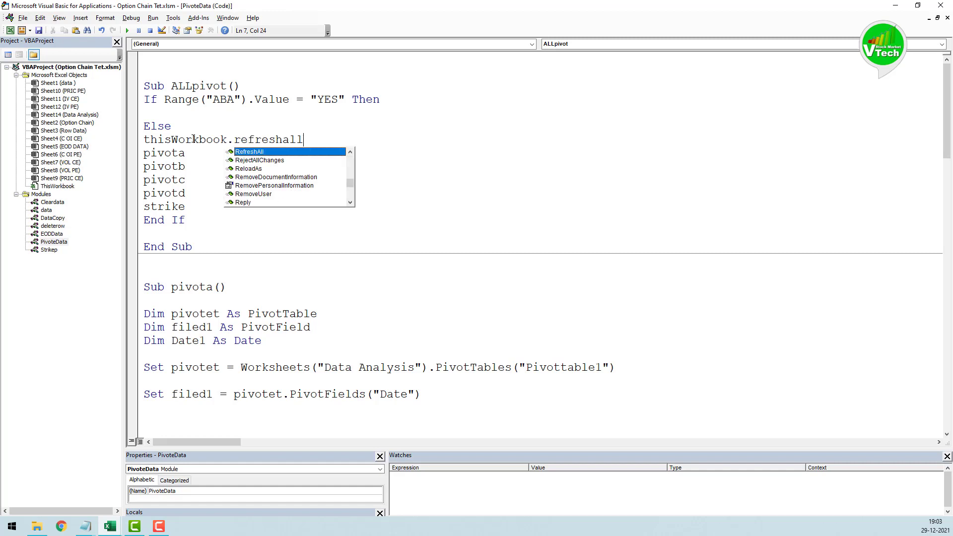
key(Return)
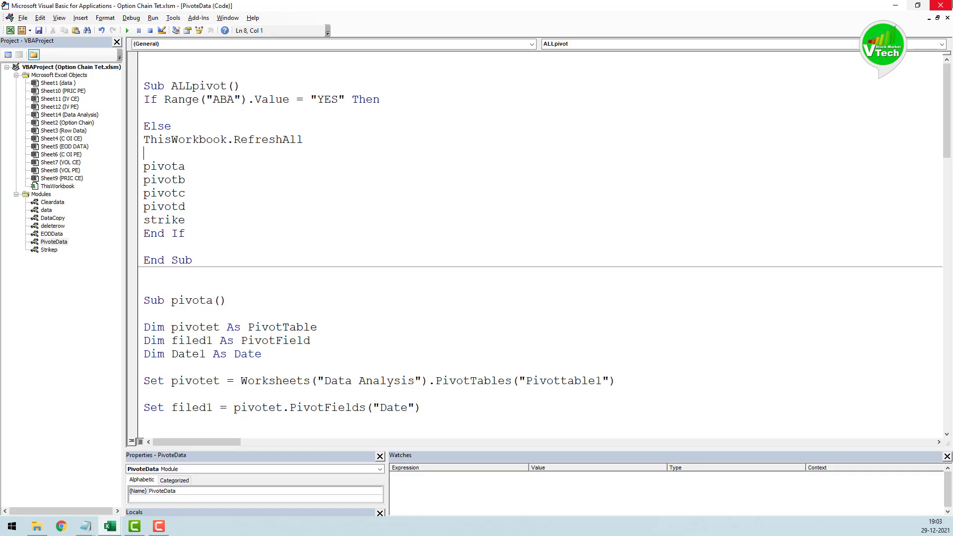
- Close the VBA editor, set cell I5 on Option Chain to 29-12-2021, trigger ALLpivot from H5, and check the Data Analysis pivots
click(941, 6)
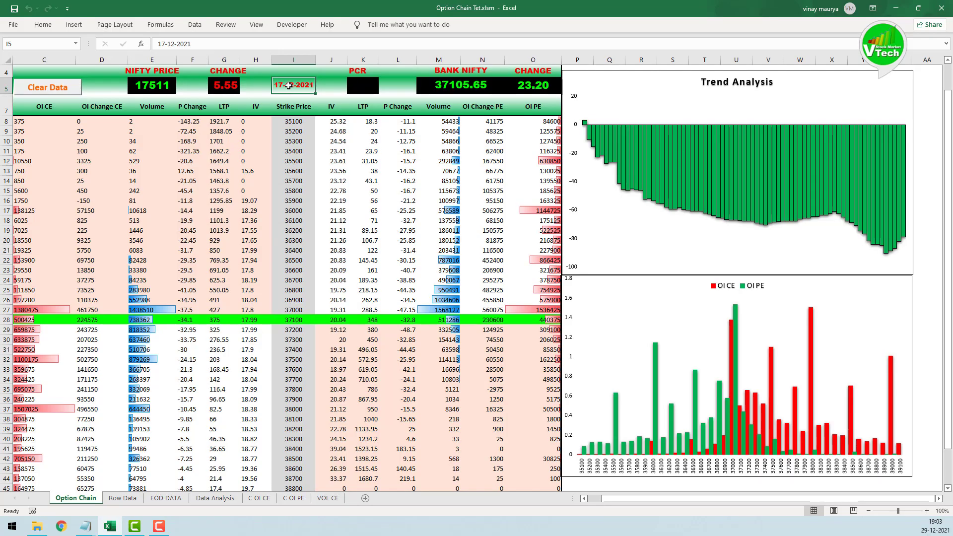
text(29)
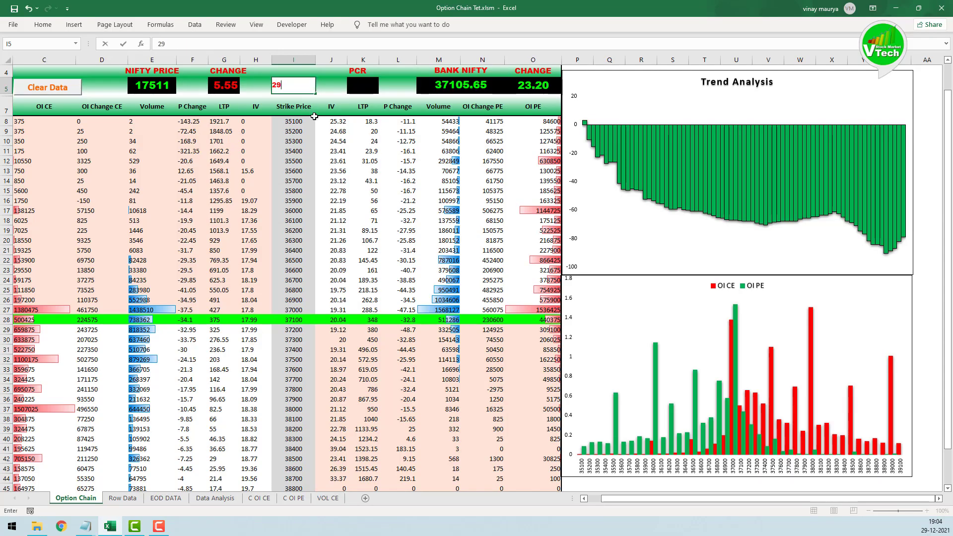
text(/12/2021)
key(Return)
click(258, 89)
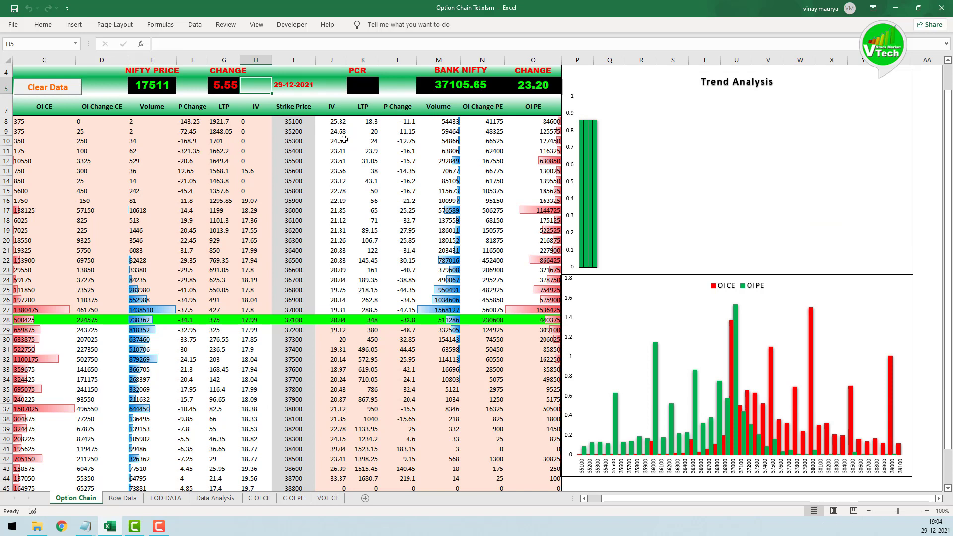
click(209, 502)
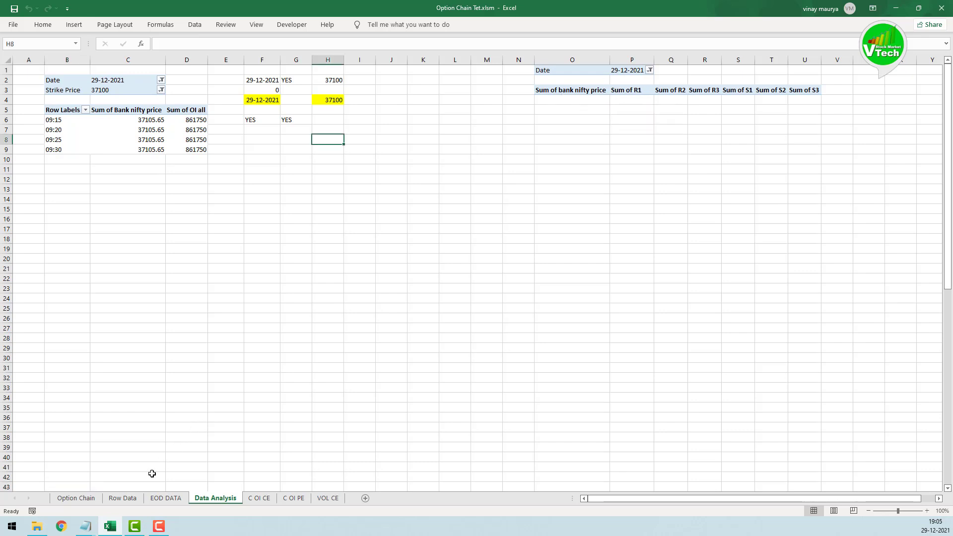
- Compare the date in I5 on Option Chain and the rows on Row Data with the Data Analysis pivots
click(76, 497)
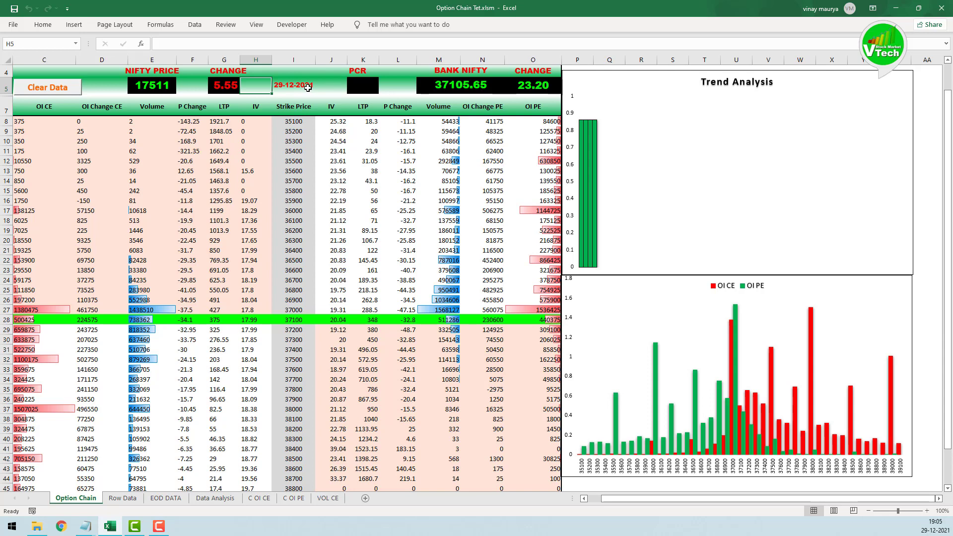
click(125, 498)
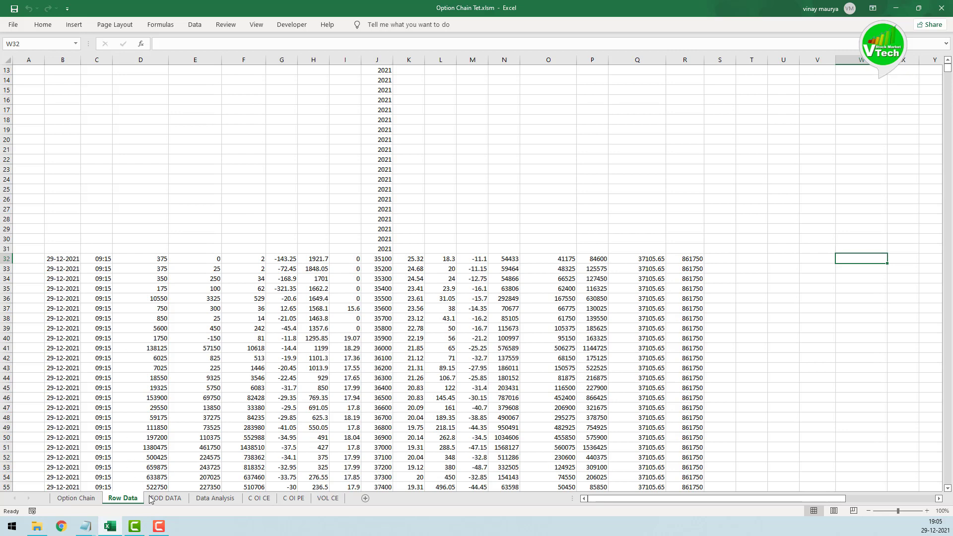
click(211, 499)
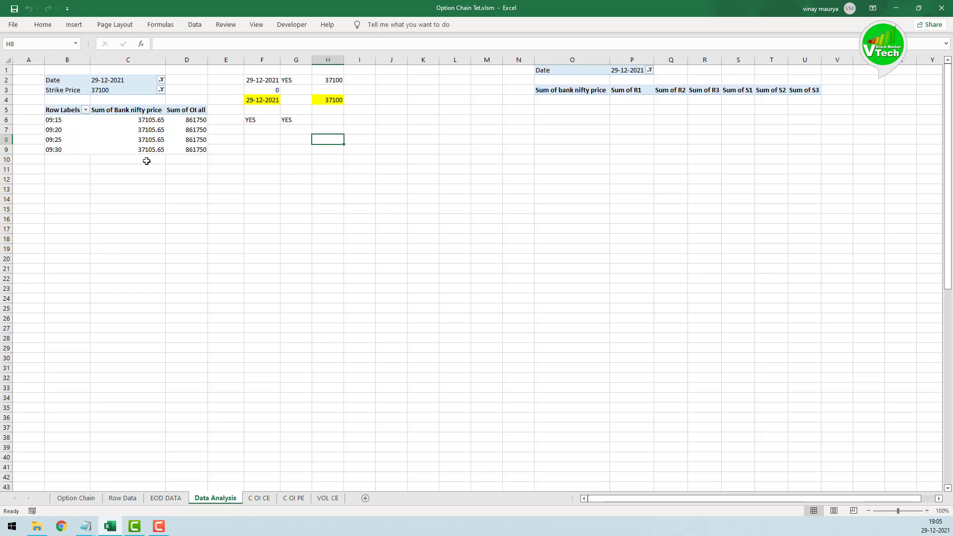
- Open the VBA code of Sheet3 (Row Data) and add a Worksheet_Change event procedure
click(292, 24)
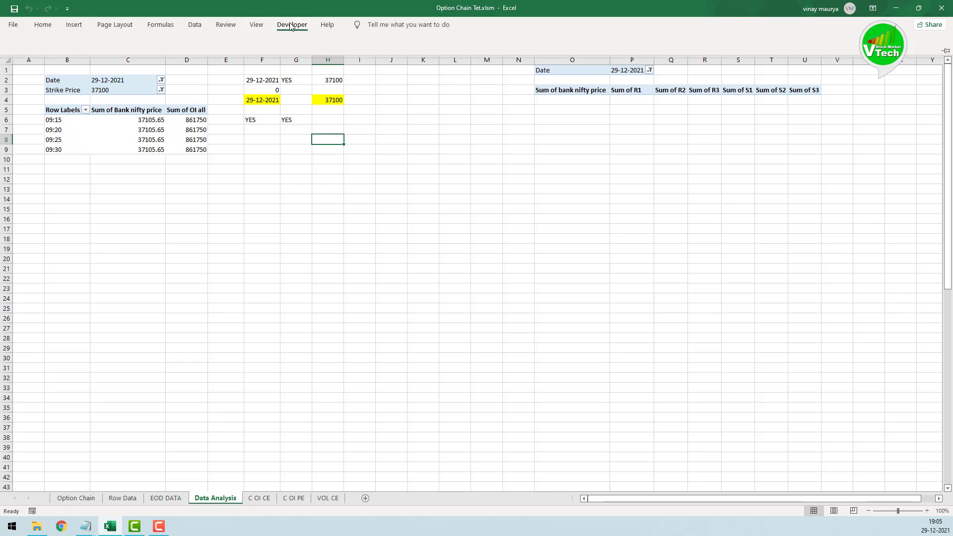
click(14, 58)
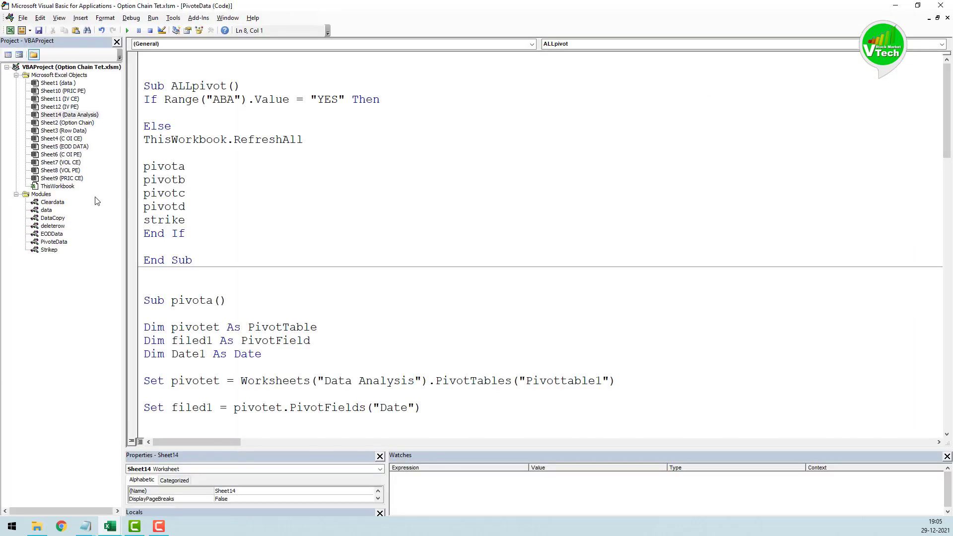
double_click(74, 131)
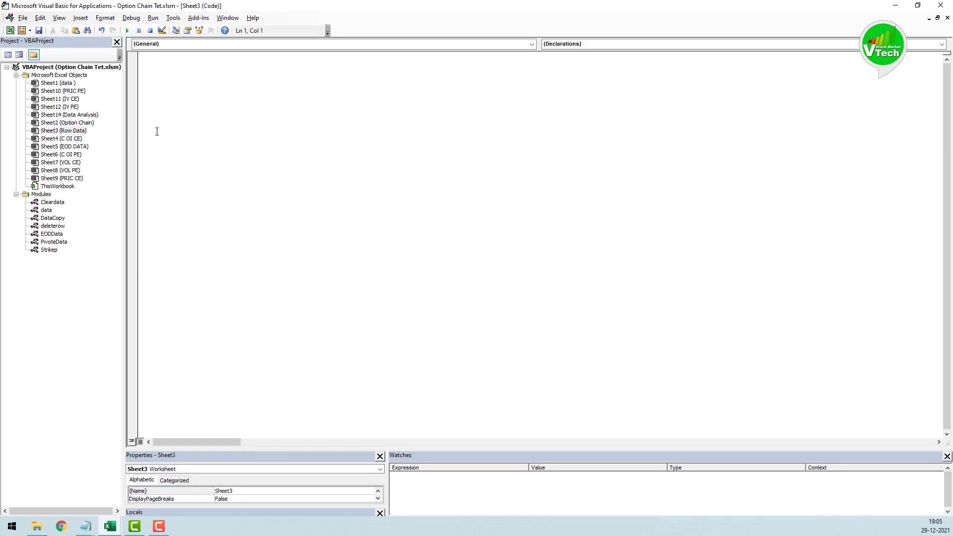
click(532, 43)
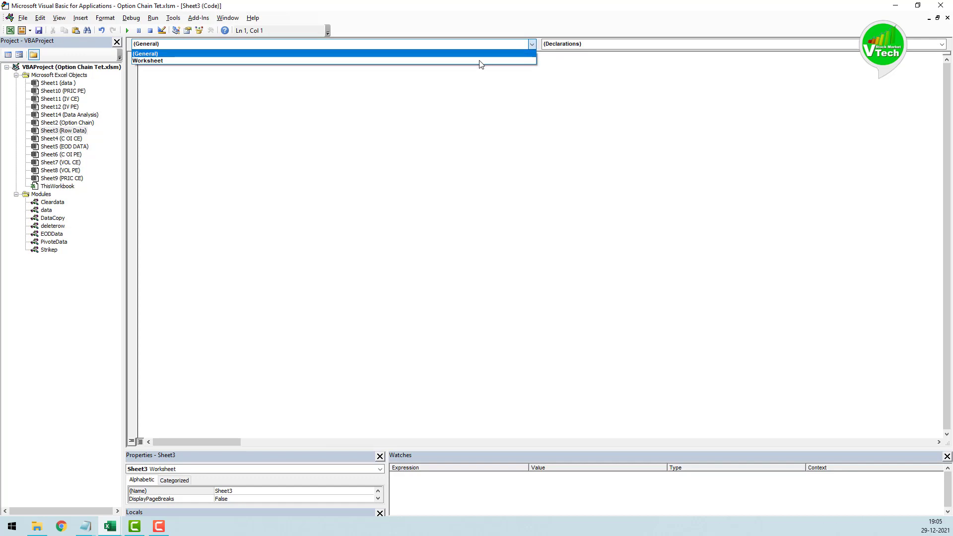
click(475, 62)
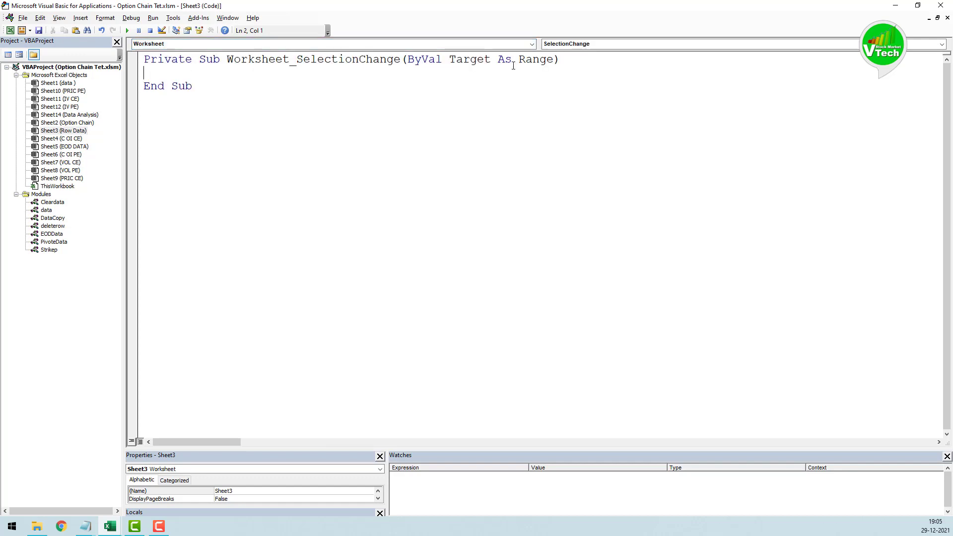
click(588, 45)
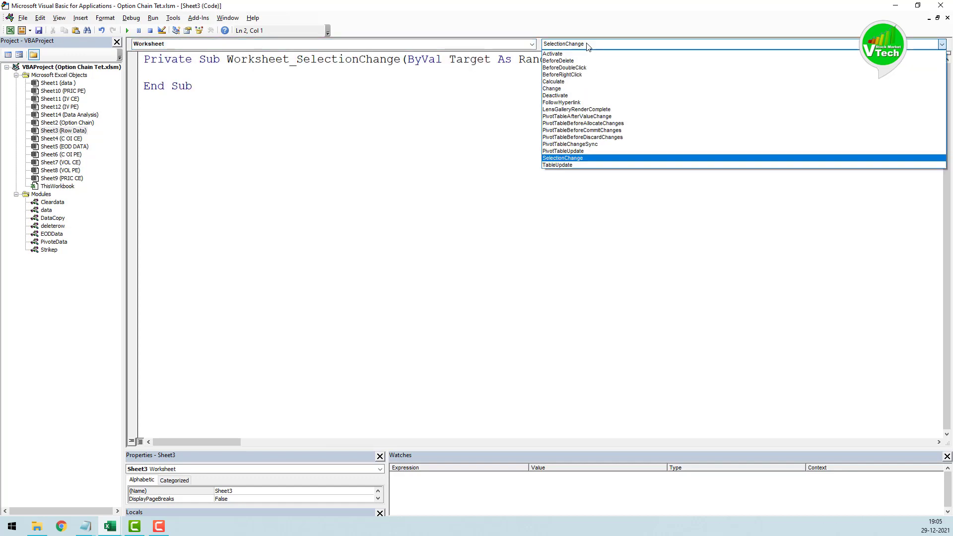
click(561, 89)
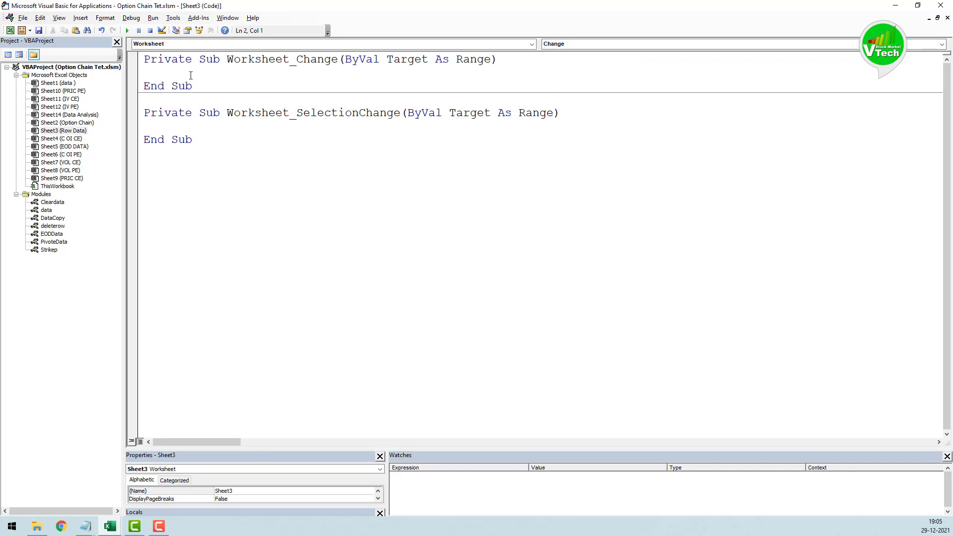
- Enter ThisWorkbook.RefreshAll as the body of the Worksheet_Change procedure
text(thisworkbook.)
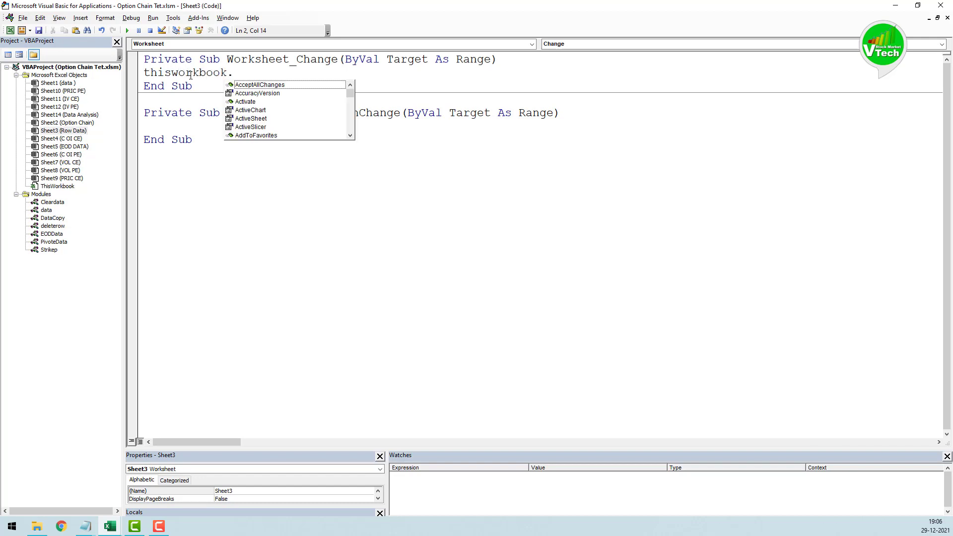
text(ref)
key(Tab)
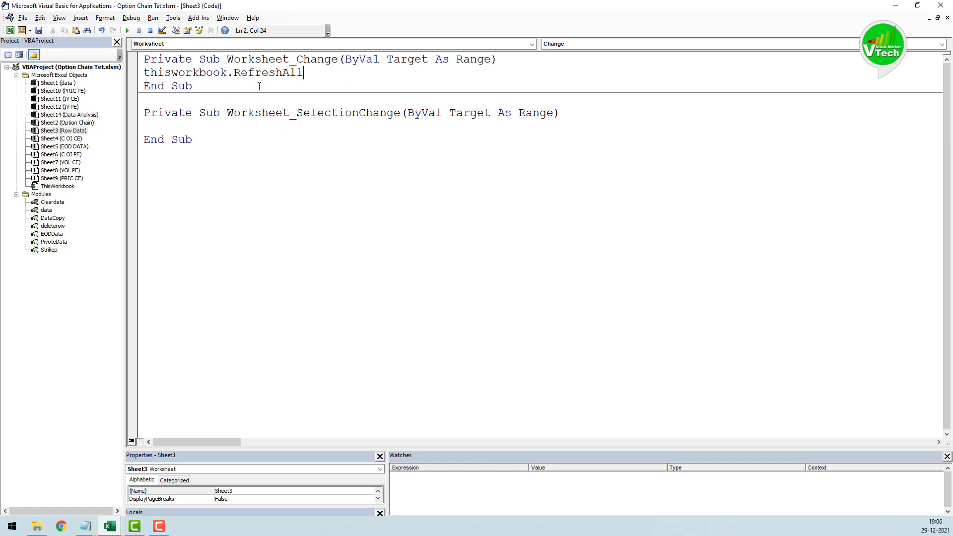
click(259, 87)
- Return to the workbook and review the Row Data, EOD DATA, Data Analysis and C OI CE sheets
key(alt+F11)
click(122, 497)
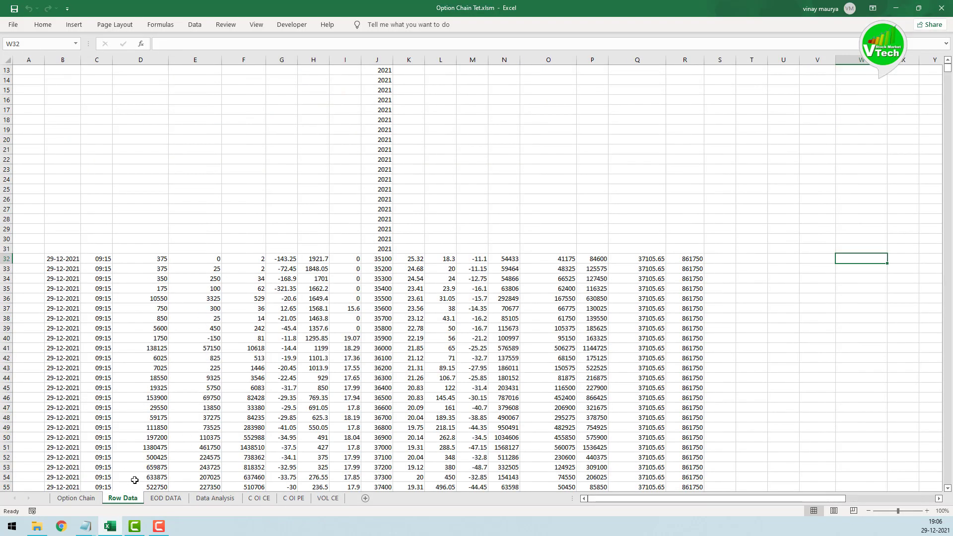
click(166, 499)
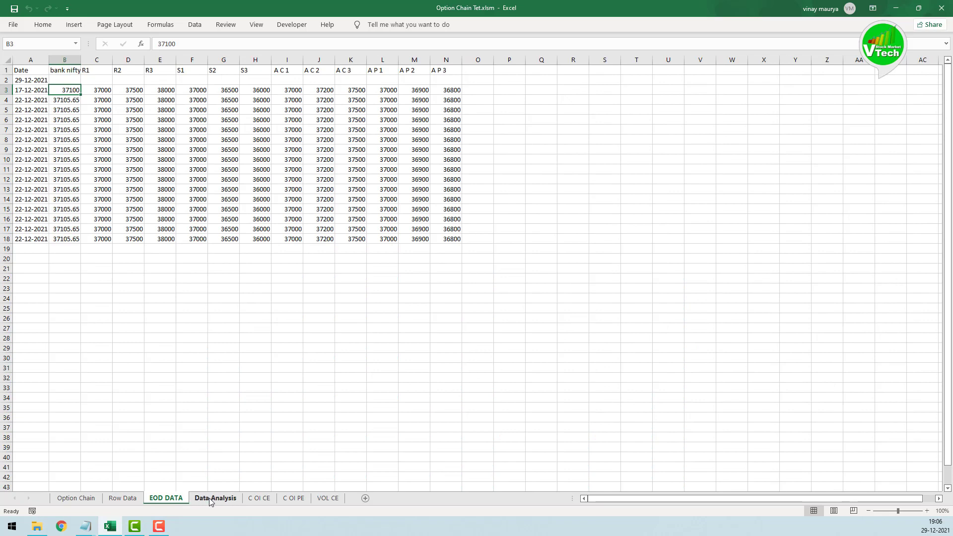
click(211, 499)
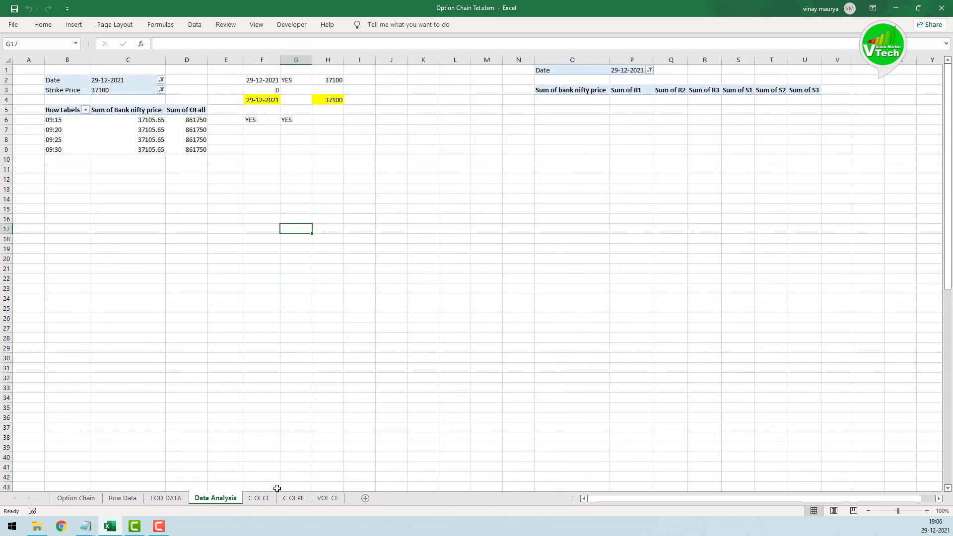
click(263, 499)
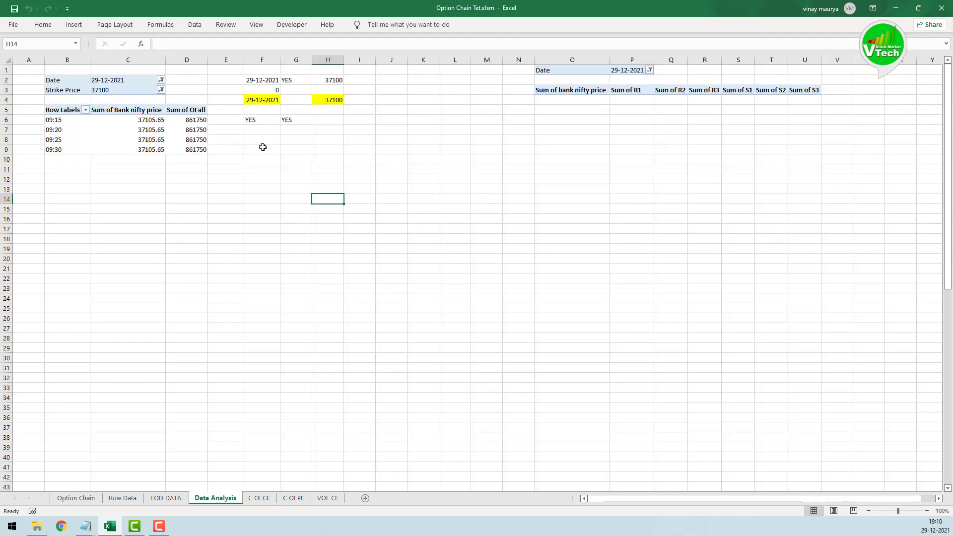